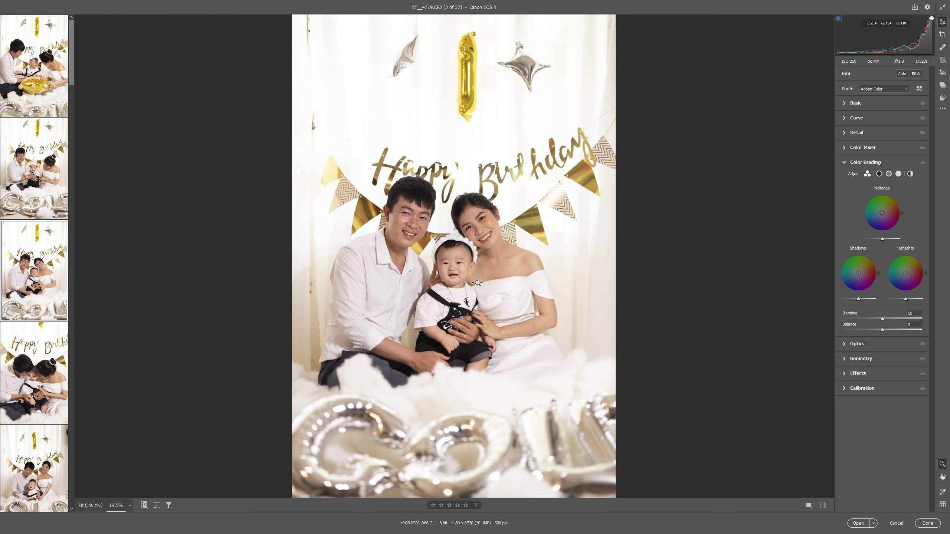
- Apply the 'Sadesign A Tươi Sáng' preset from the _PRESET SADESIGN PROMAX 2020 V2 group
click(943, 98)
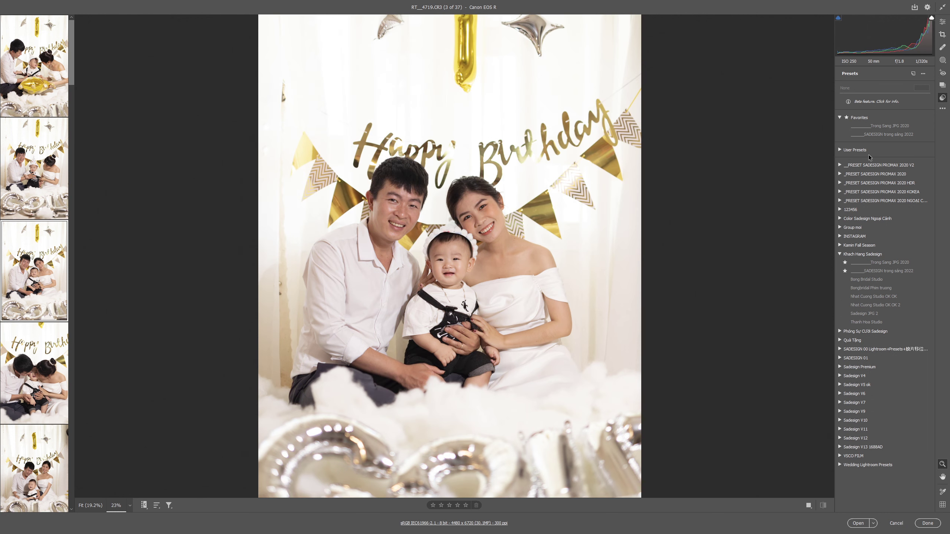
click(839, 174)
click(839, 174)
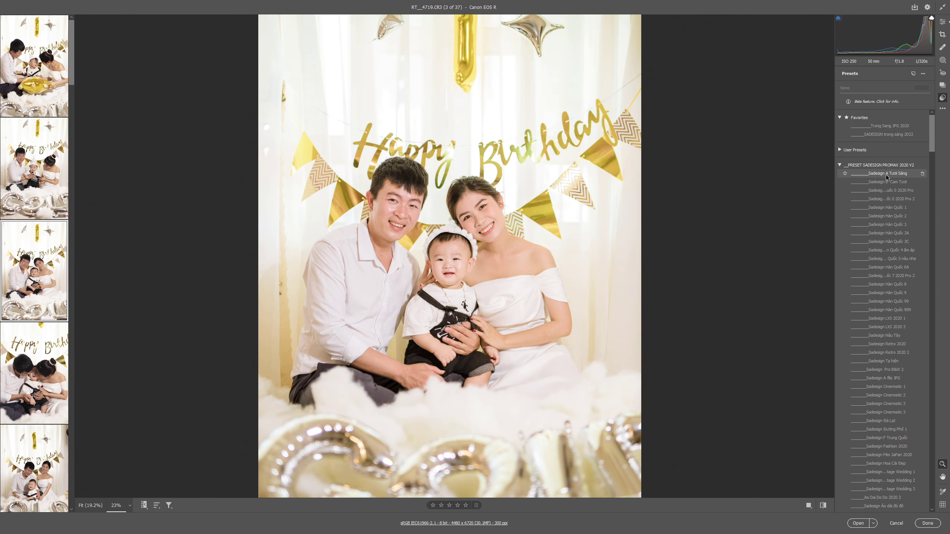
click(886, 174)
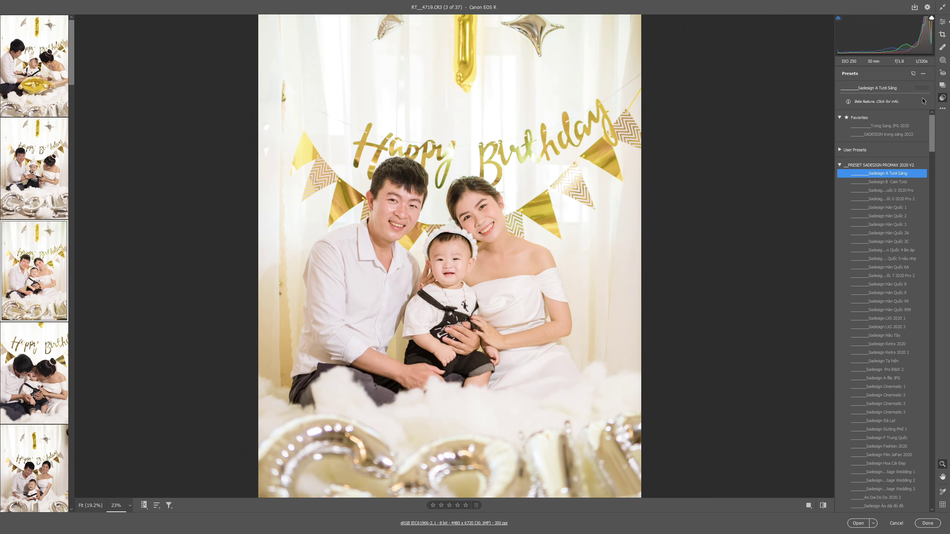
click(943, 23)
- Reset white balance to As Shot and lower Whites to -7
click(872, 104)
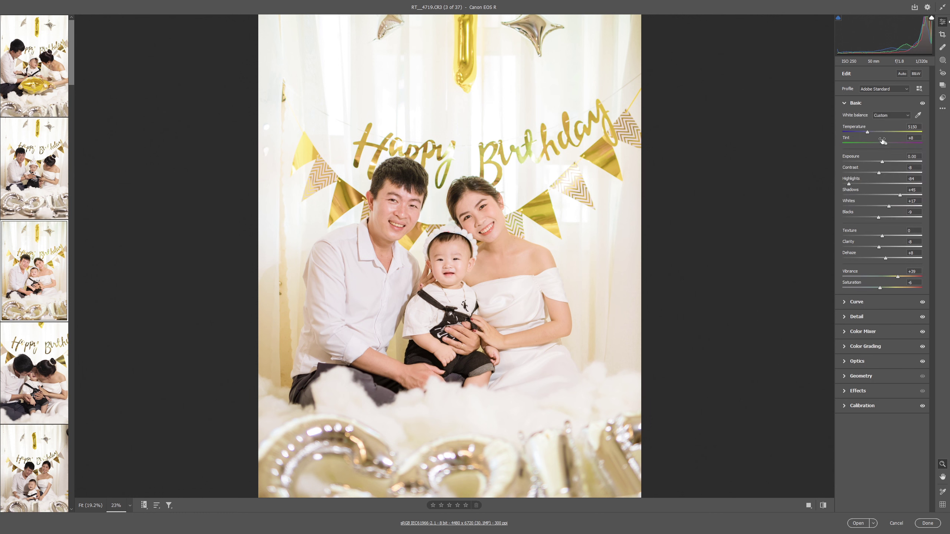
click(880, 116)
click(882, 115)
drag(462, 295, 517, 307)
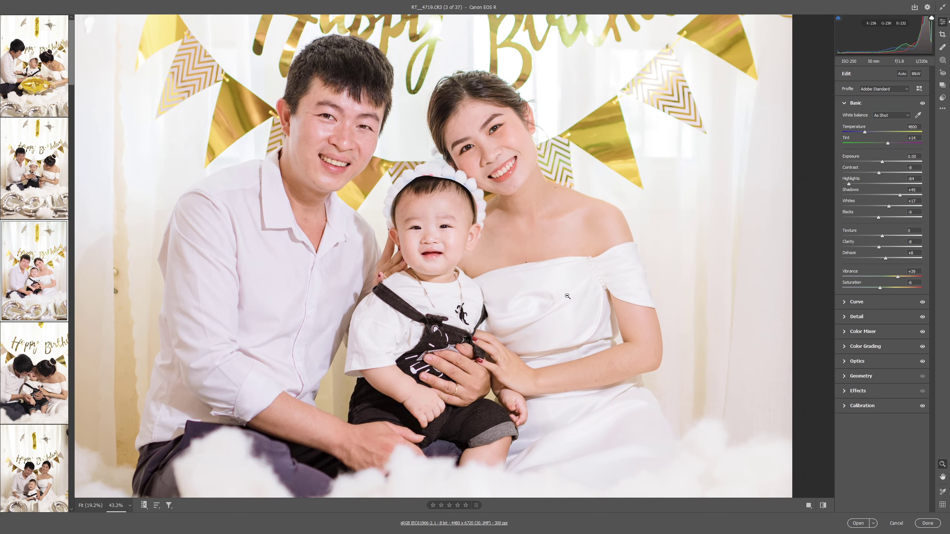
drag(883, 208, 880, 209)
mouse_move(523, 375)
mouse_down()
mouse_move(501, 375)
mouse_move(492, 346)
mouse_up()
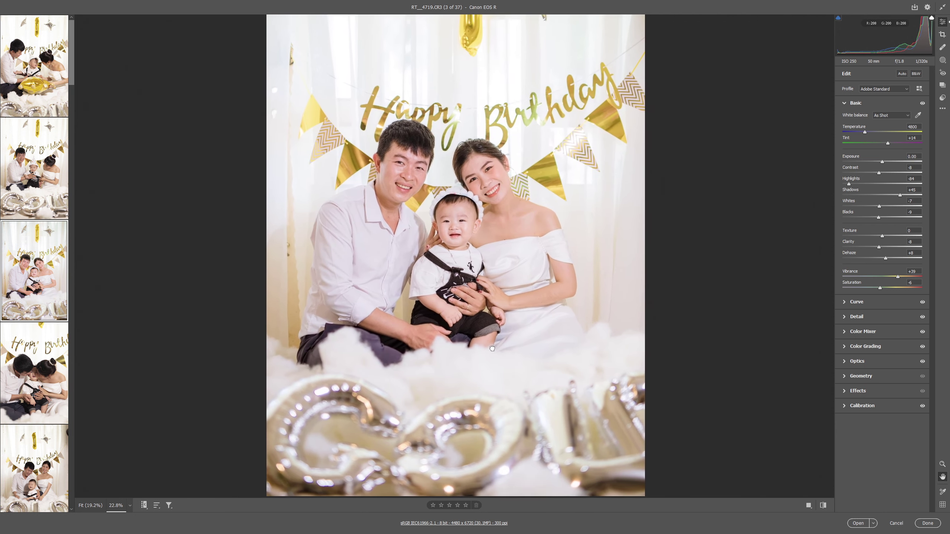
- Tint the Color Grading highlights light blue (hue 223, saturation 22)
click(864, 347)
click(898, 174)
double_click(850, 287)
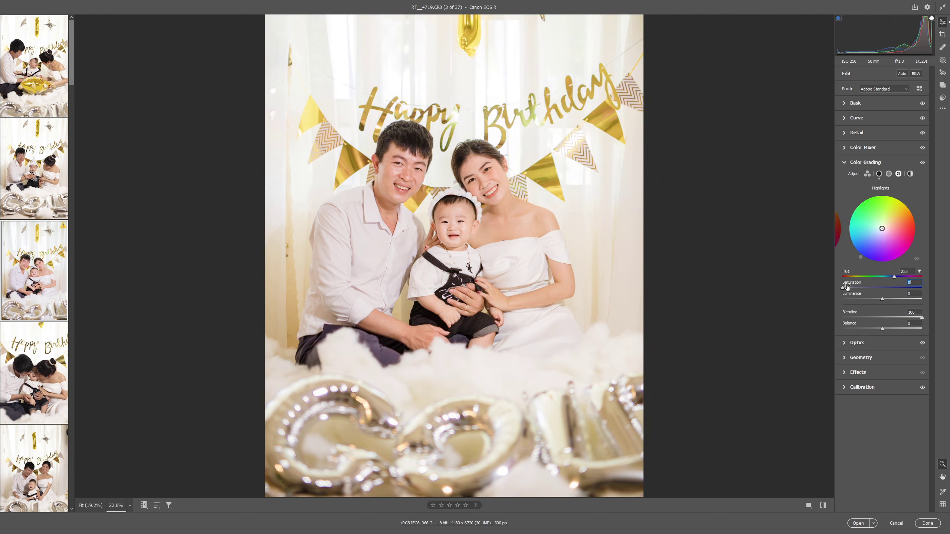
drag(842, 286, 861, 290)
click(856, 103)
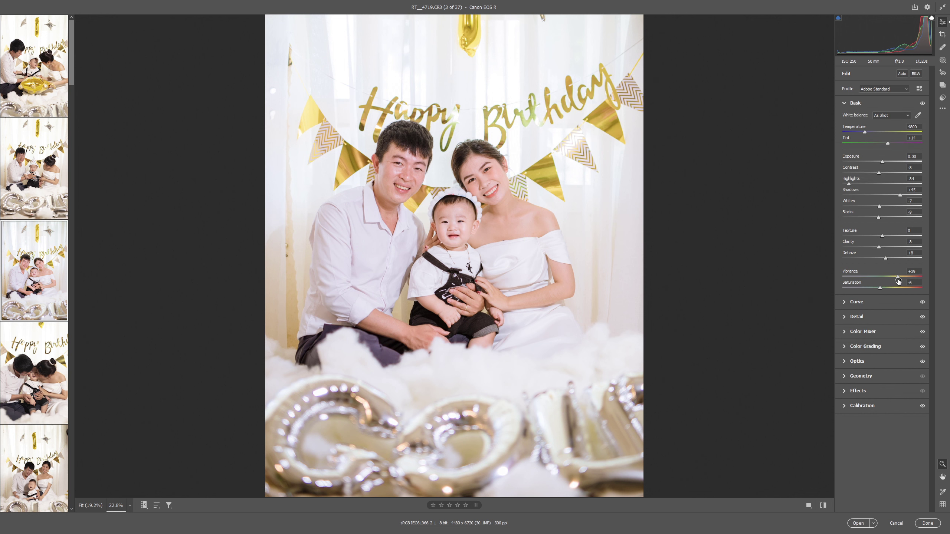
click(875, 406)
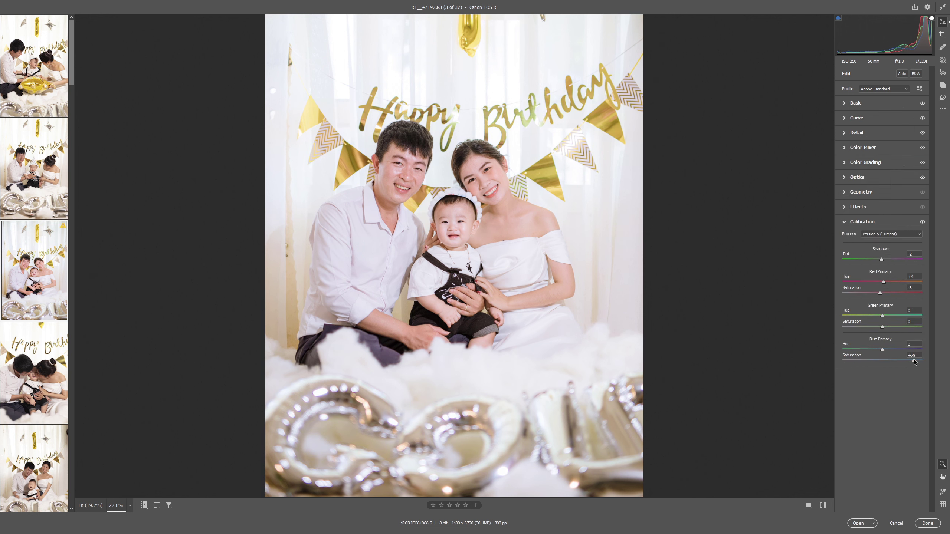
- Set Exposure to -0.10 and Dehaze to 0 in the Basic panel
click(855, 103)
text(-0.15)
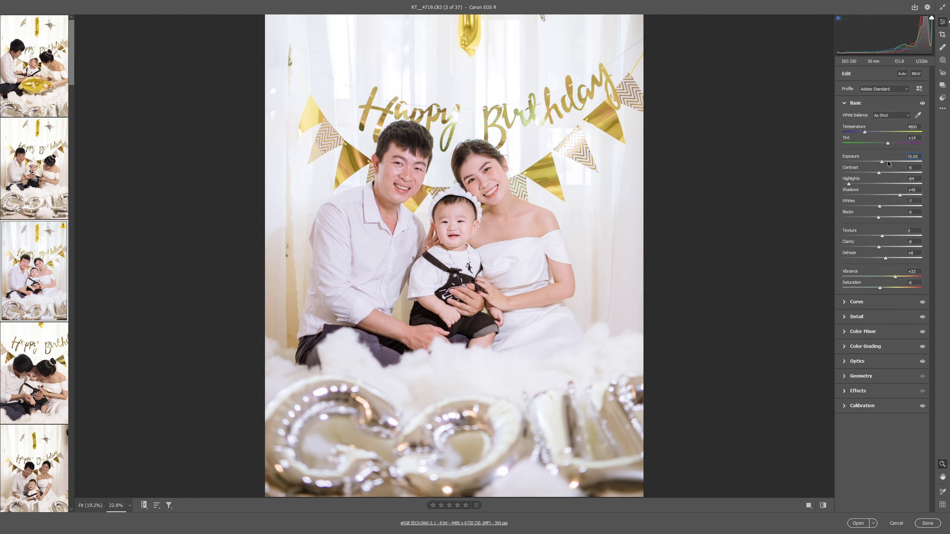
double_click(912, 253)
text(0)
key(Return)
- Zoom in on the faces and view Before/After side by side
key(ctrl+plus)
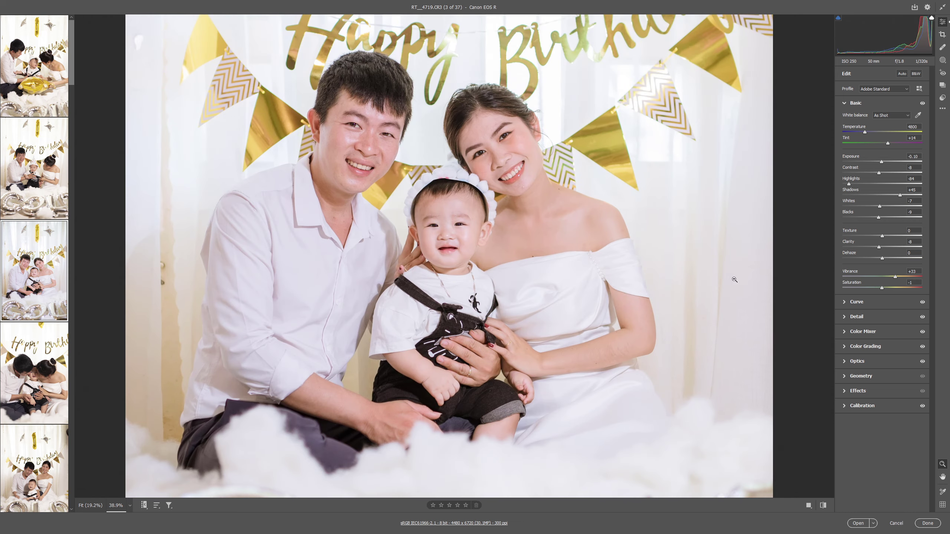
drag(734, 279, 582, 242)
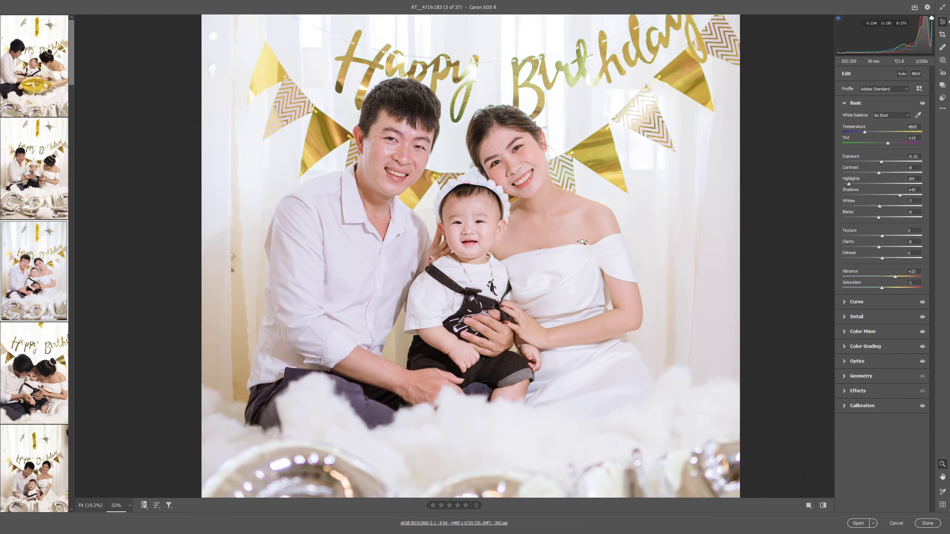
key(y)
mouse_move(582, 242)
mouse_down()
mouse_move(749, 227)
mouse_move(617, 224)
mouse_up()
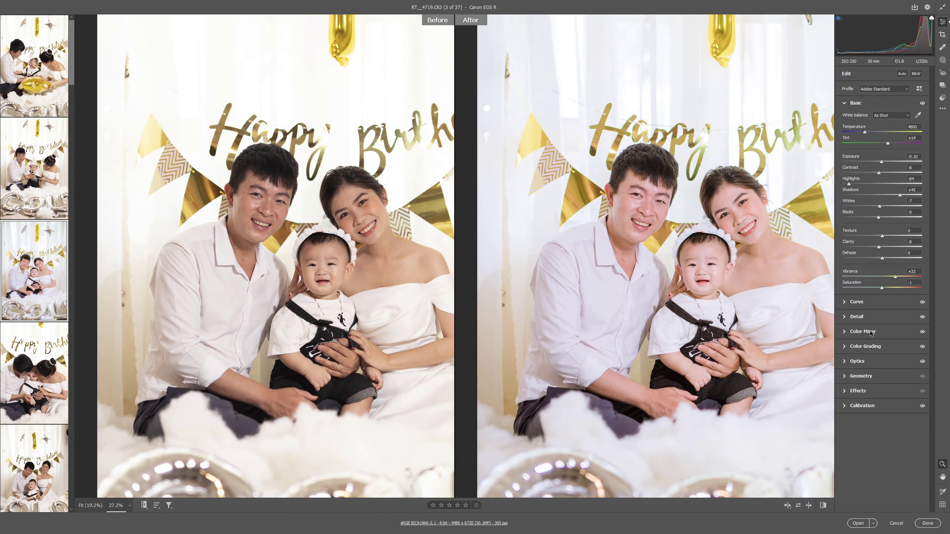
- Lower HSL saturation: Blues -57, Purples -61, Magentas -53
click(870, 332)
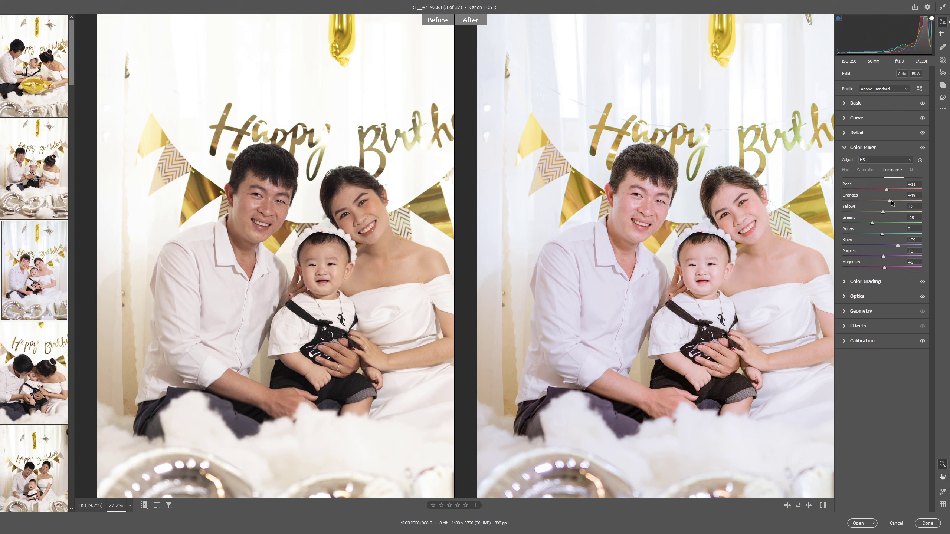
click(867, 170)
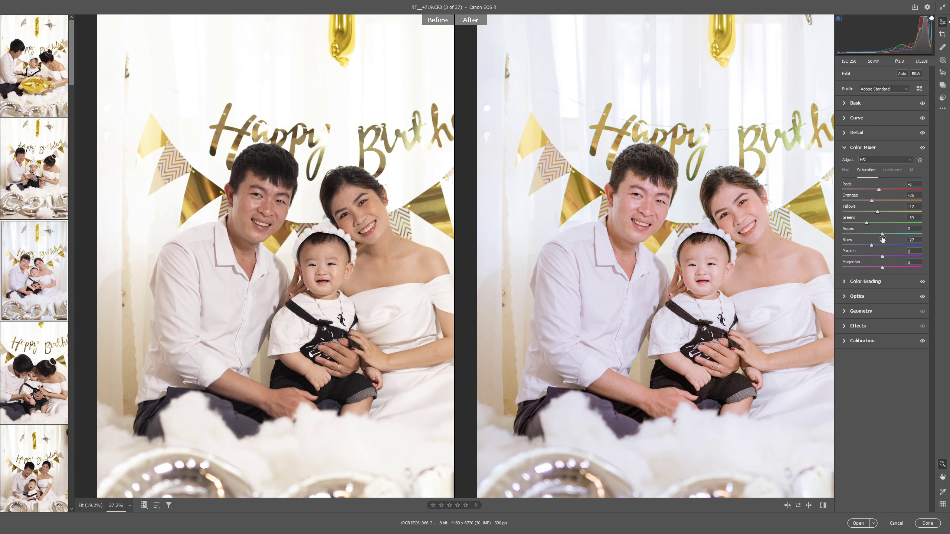
mouse_move(877, 245)
mouse_down()
mouse_move(859, 245)
mouse_move(861, 267)
mouse_up()
- Turn off the Before/After view and select all 37 photos in the filmstrip
key(q)
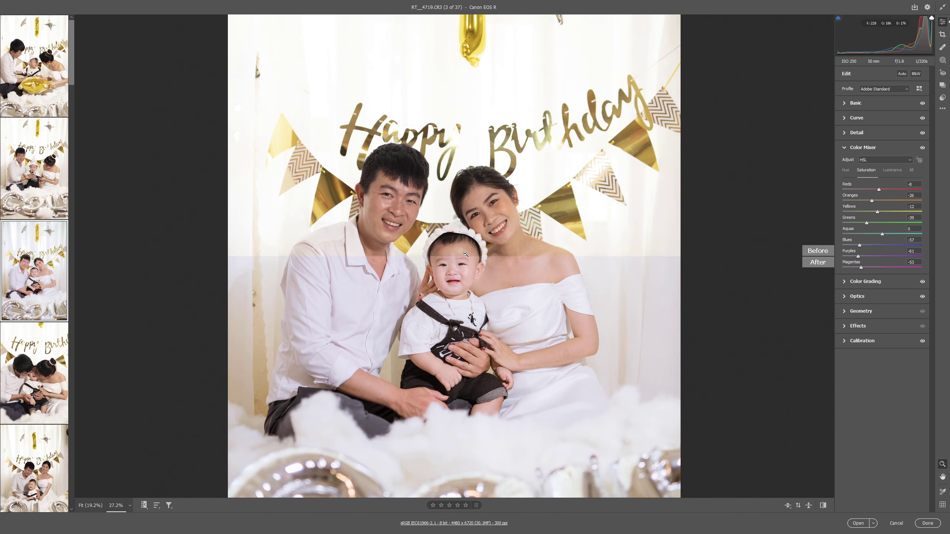
key(q)
click(468, 256)
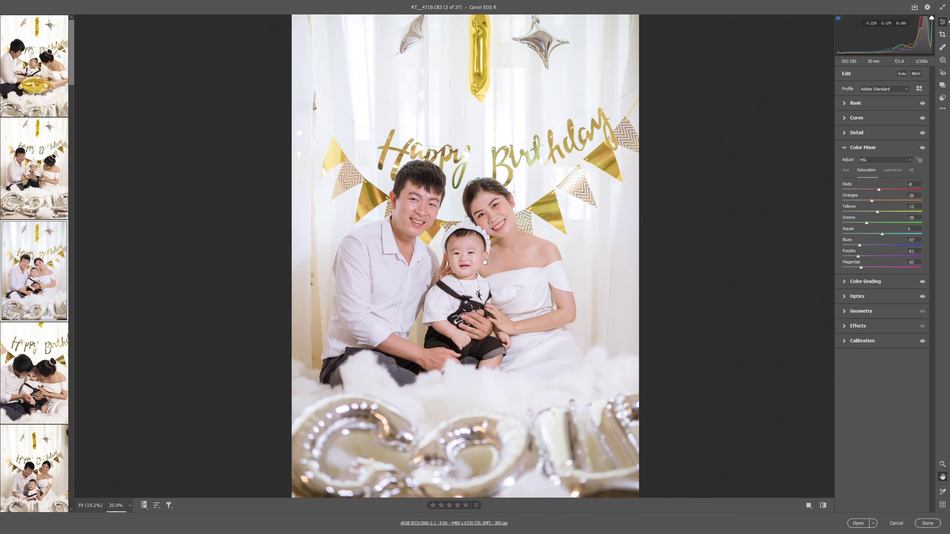
key(ctrl+a)
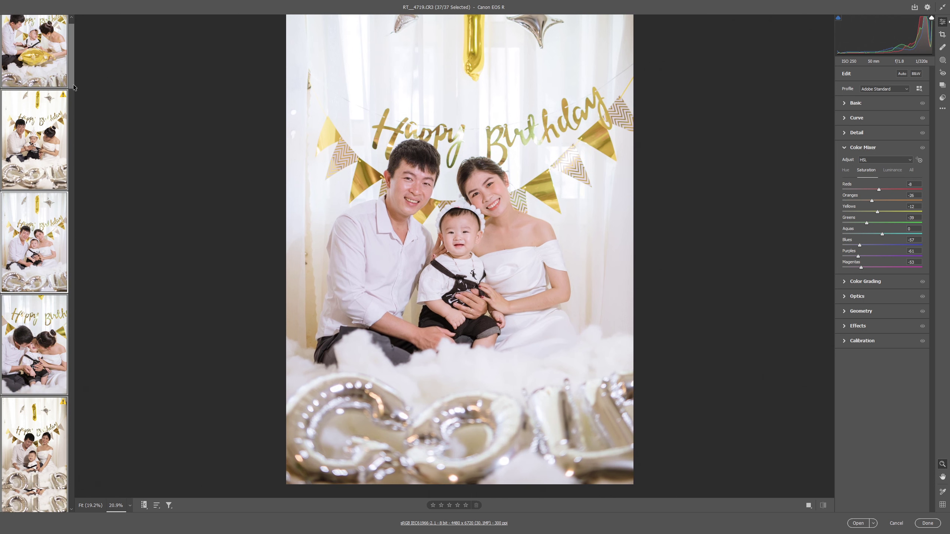
drag(74, 86, 75, 505)
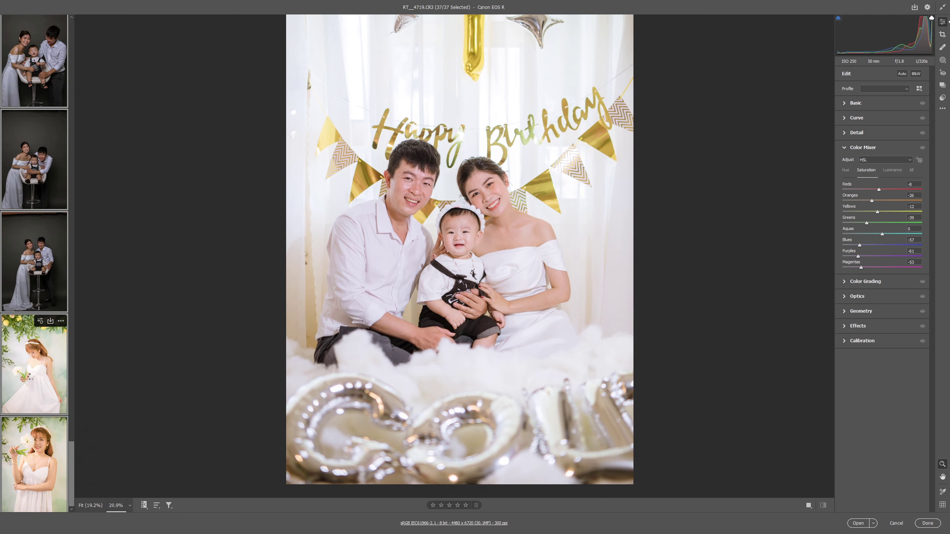
click(45, 365)
scroll(65, 273, up, 10)
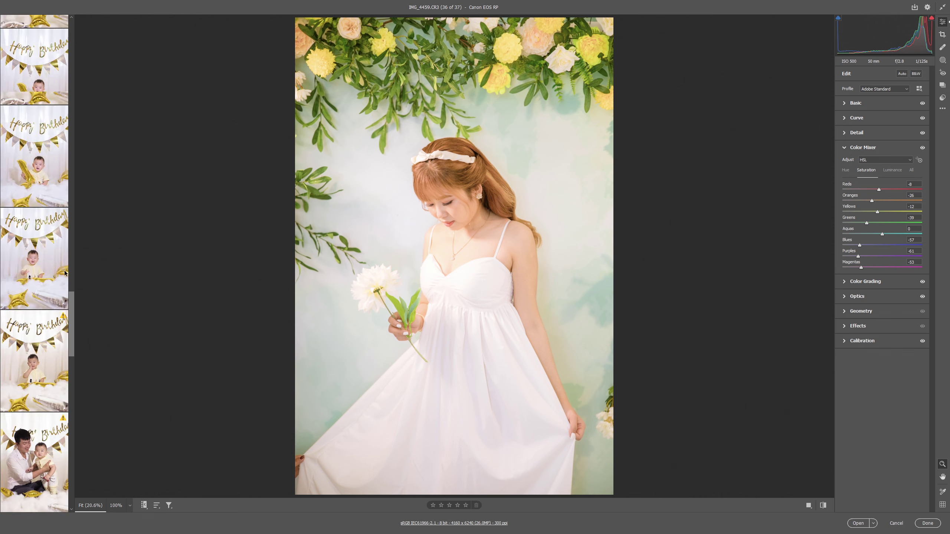
scroll(65, 273, up, 10)
click(45, 56)
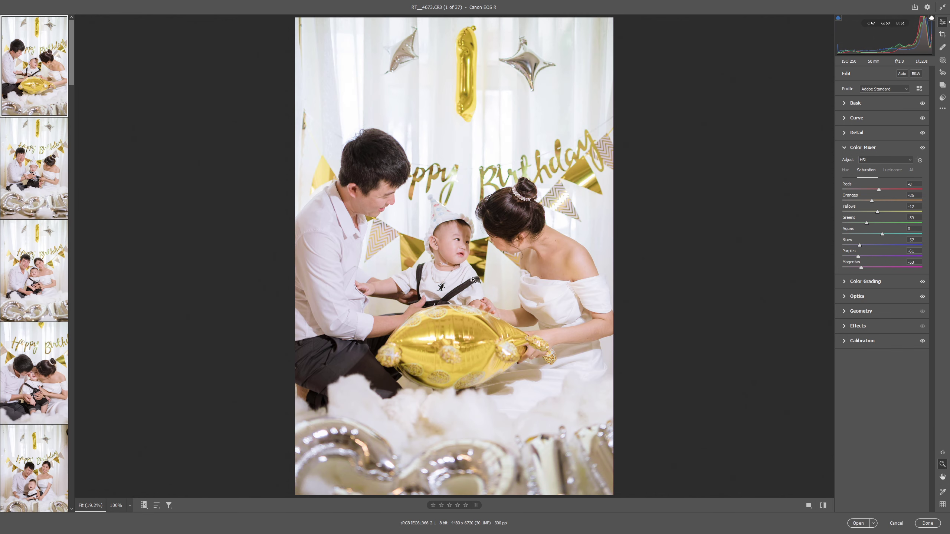
click(49, 190)
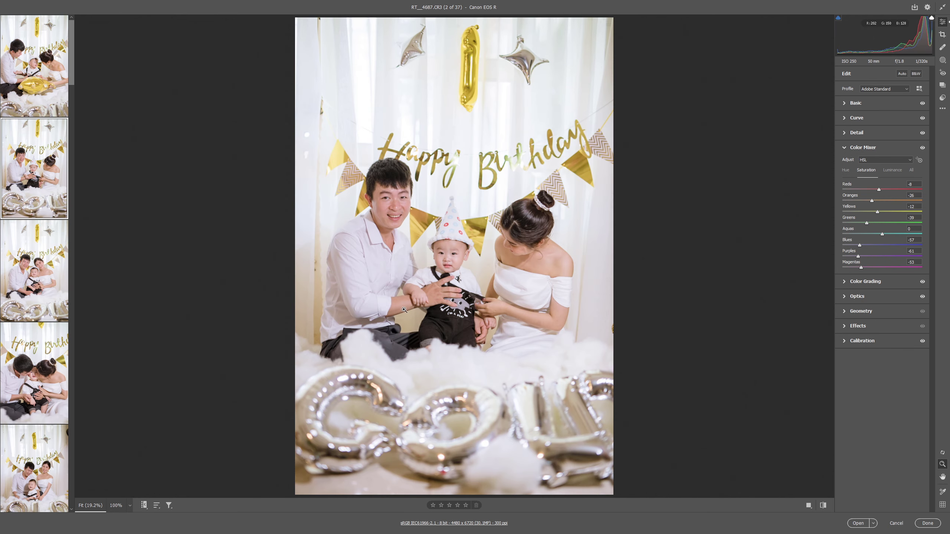
scroll(483, 310, up, 2)
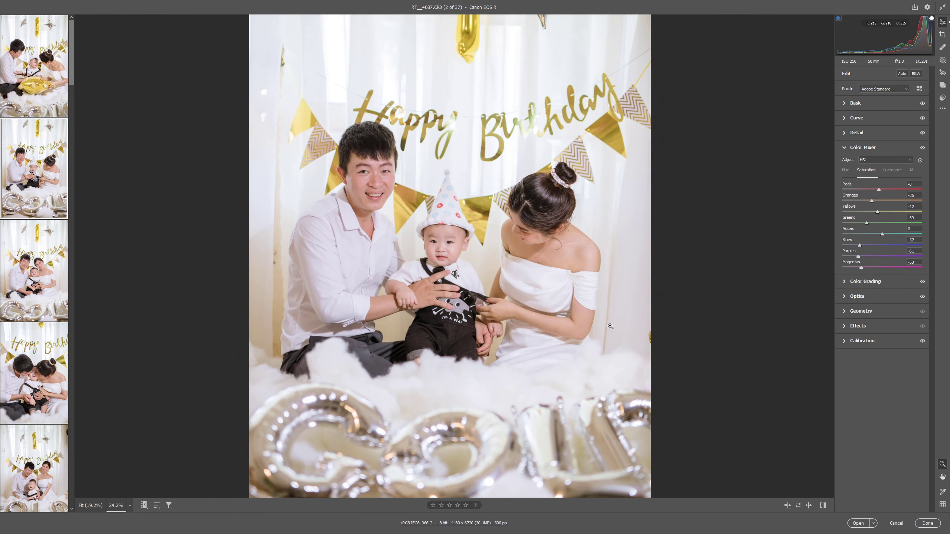
key(q)
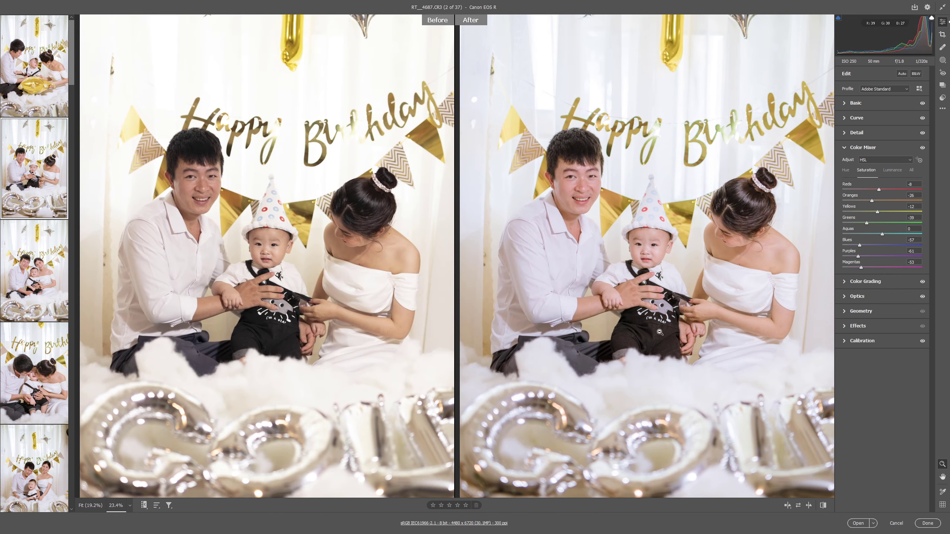
key(q)
key(q)
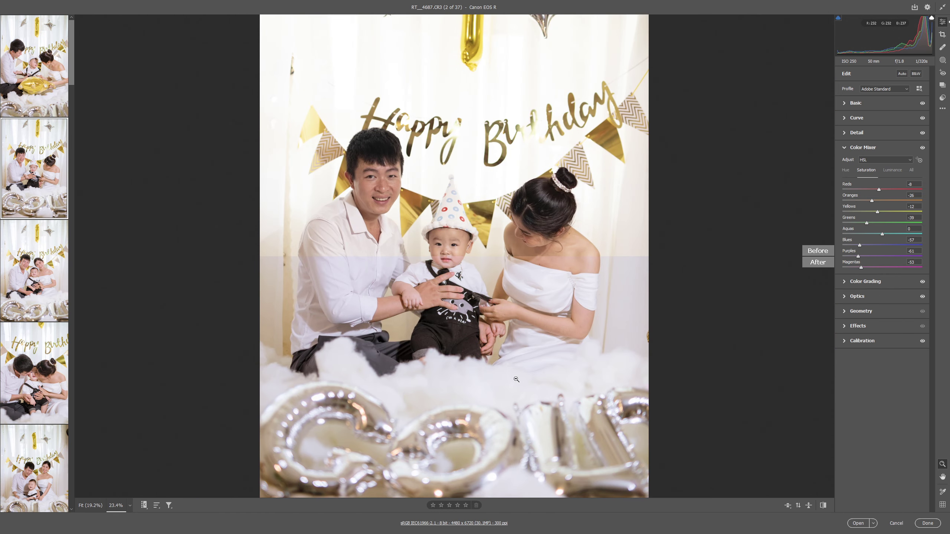
key(Down)
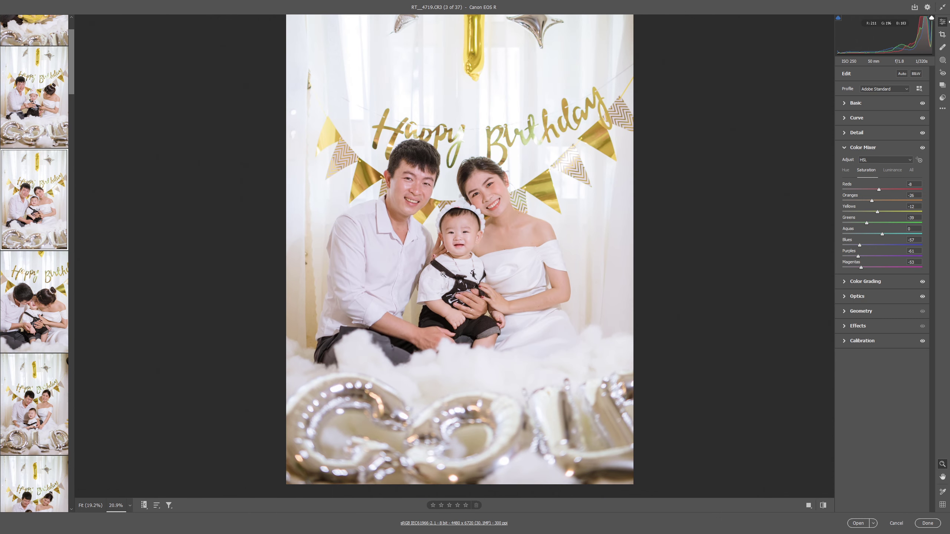
- Review photos 4 through 7 in the filmstrip
click(36, 303)
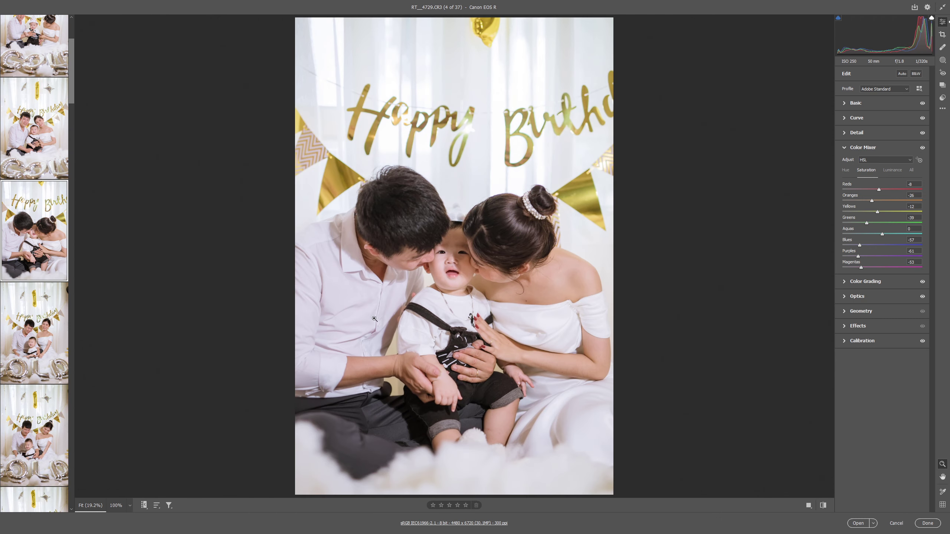
click(11, 294)
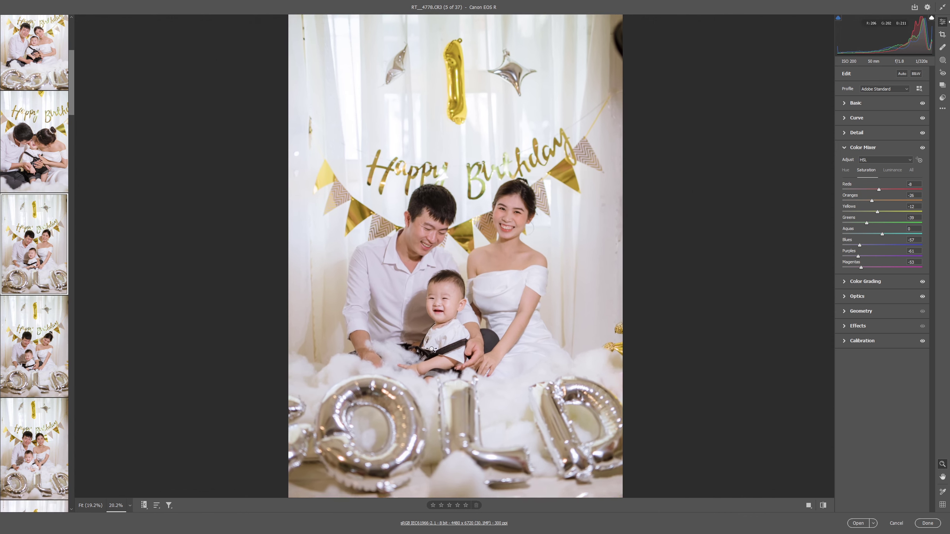
scroll(29, 266, down, 2)
click(22, 261)
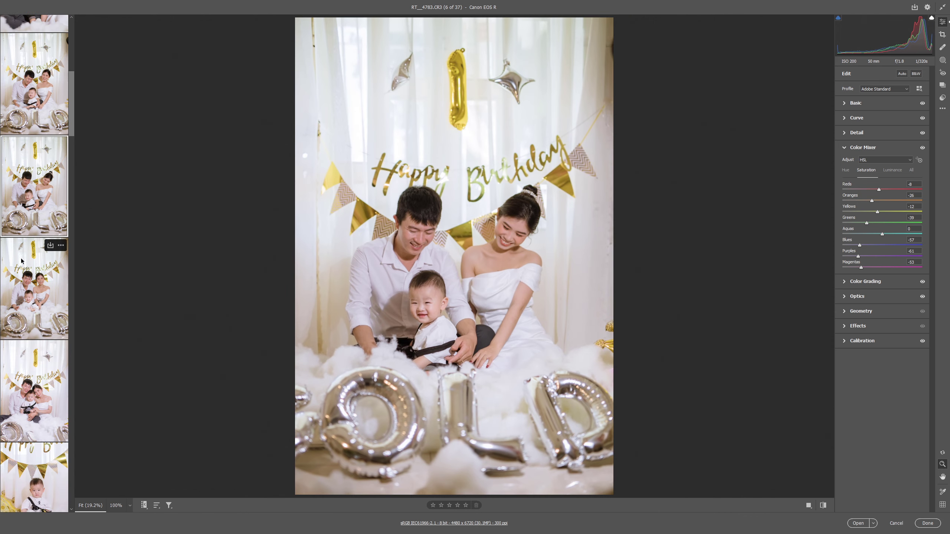
click(29, 280)
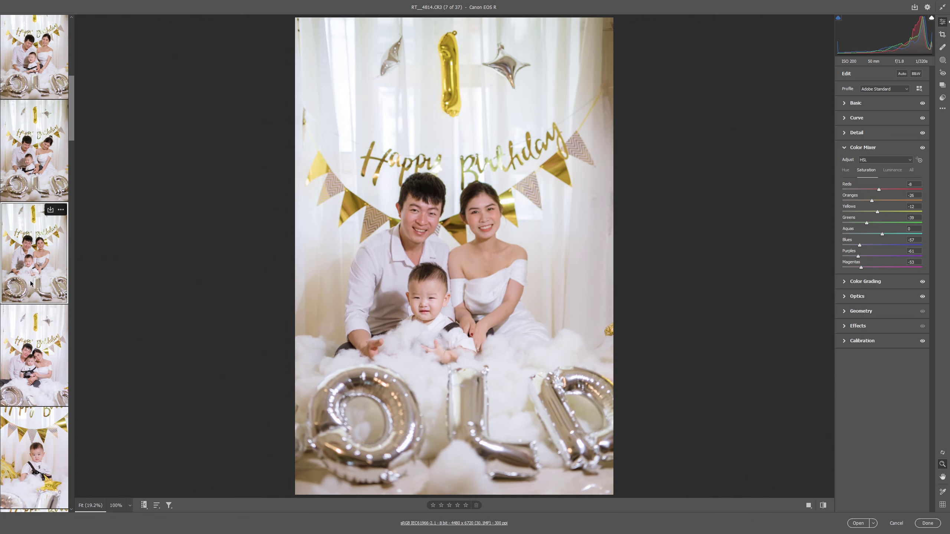
click(864, 102)
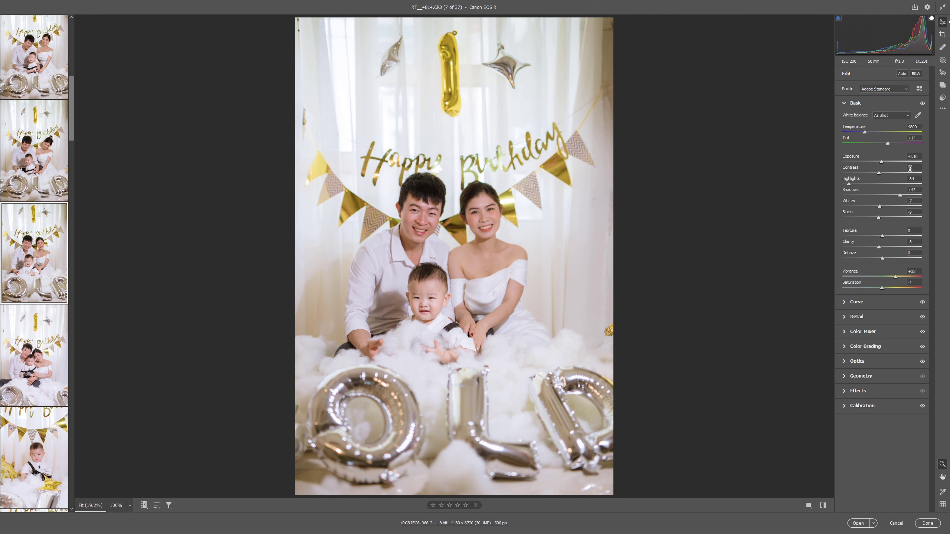
- Review photos 8 to 11, comparing Before/After and nudging photo 11's exposure
click(22, 372)
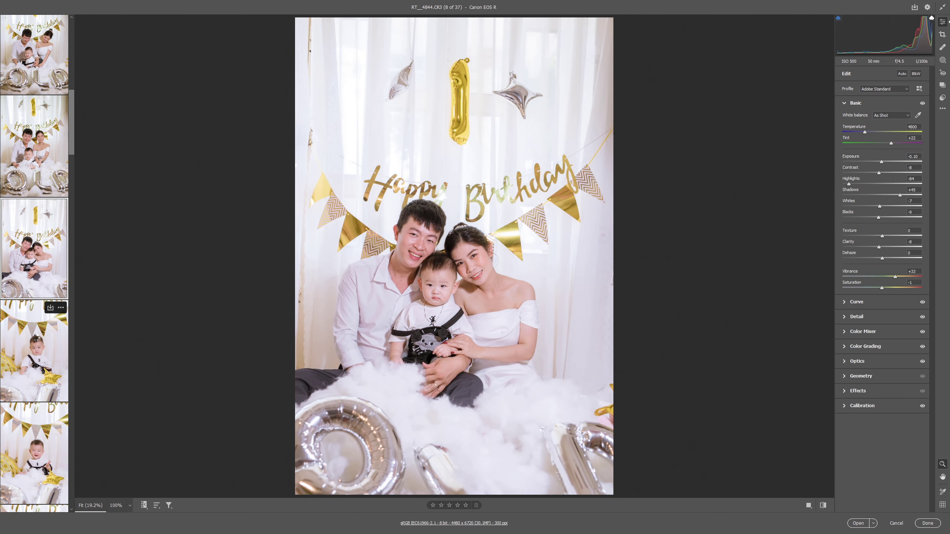
click(34, 344)
click(35, 349)
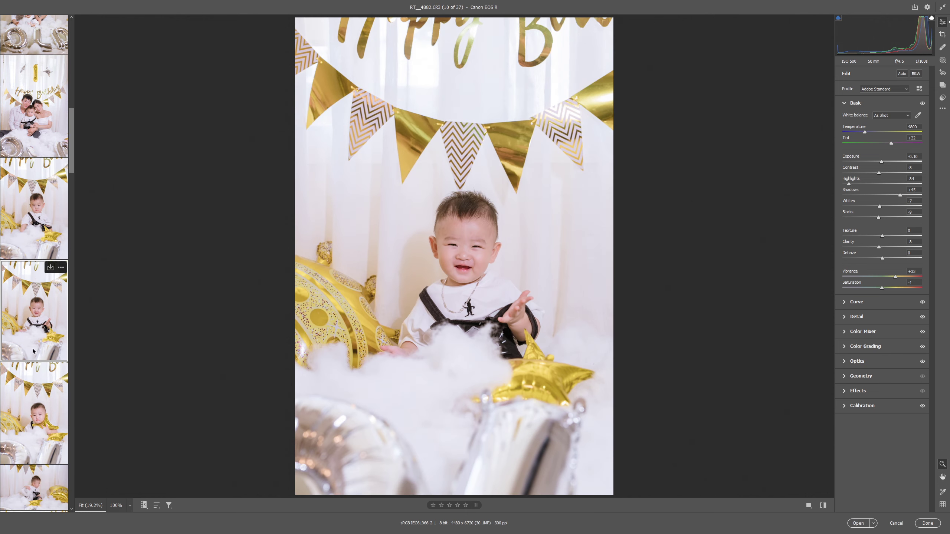
key(q)
key(q)
scroll(36, 322, down, 1)
click(37, 320)
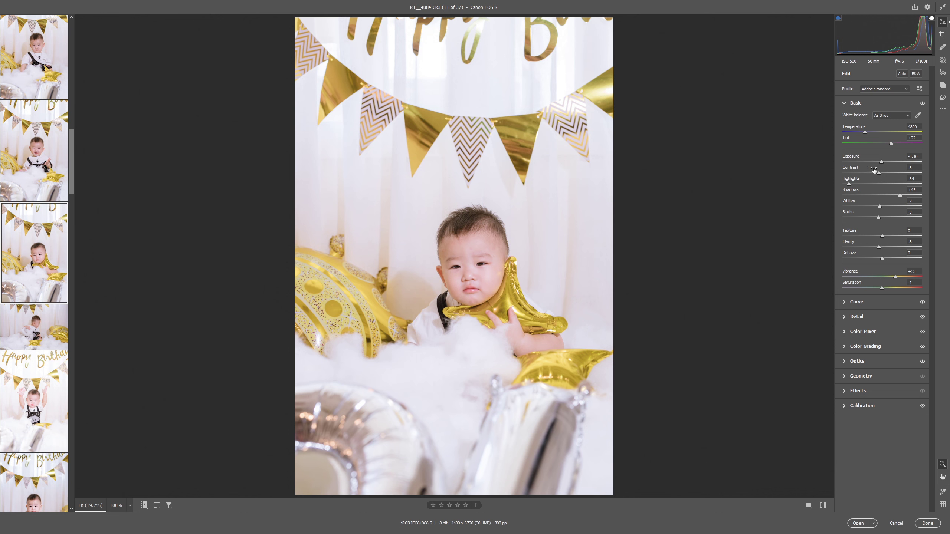
drag(881, 162, 880, 163)
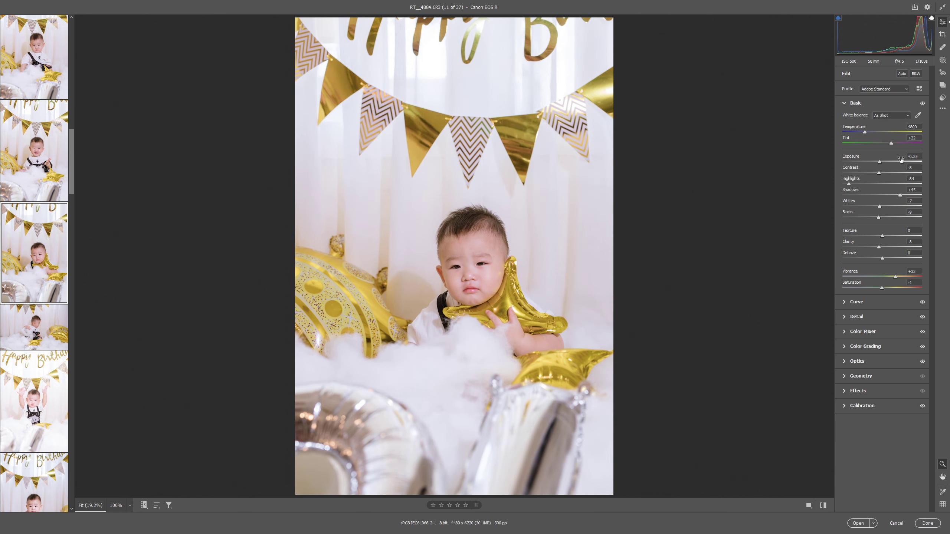
- Lower exposure on photo 13 to -0.75 and photo 14 to -0.35
scroll(24, 330, down, 1)
click(19, 271)
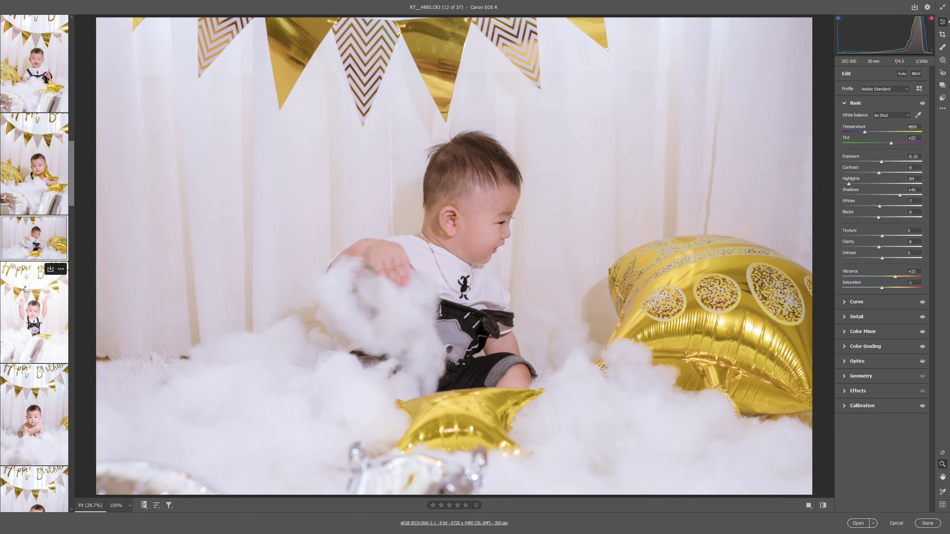
click(28, 295)
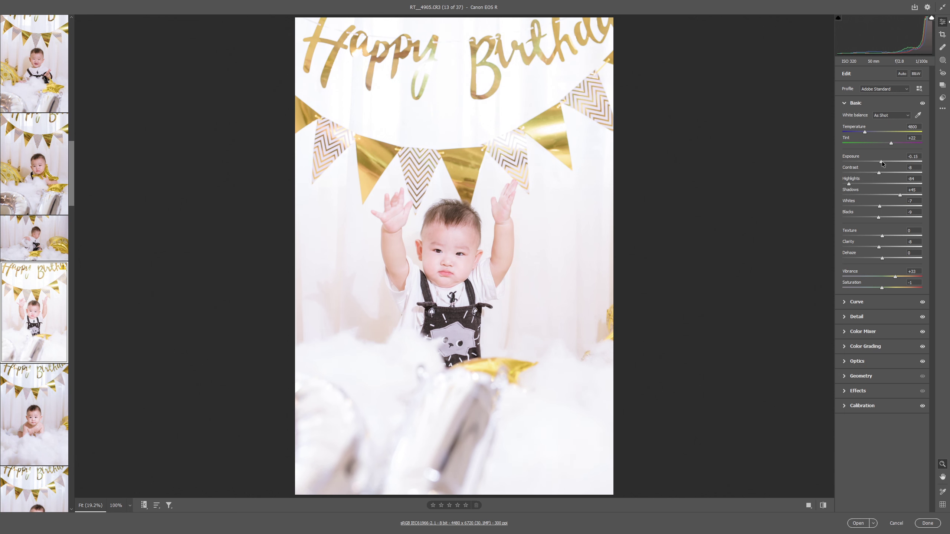
drag(882, 163, 877, 165)
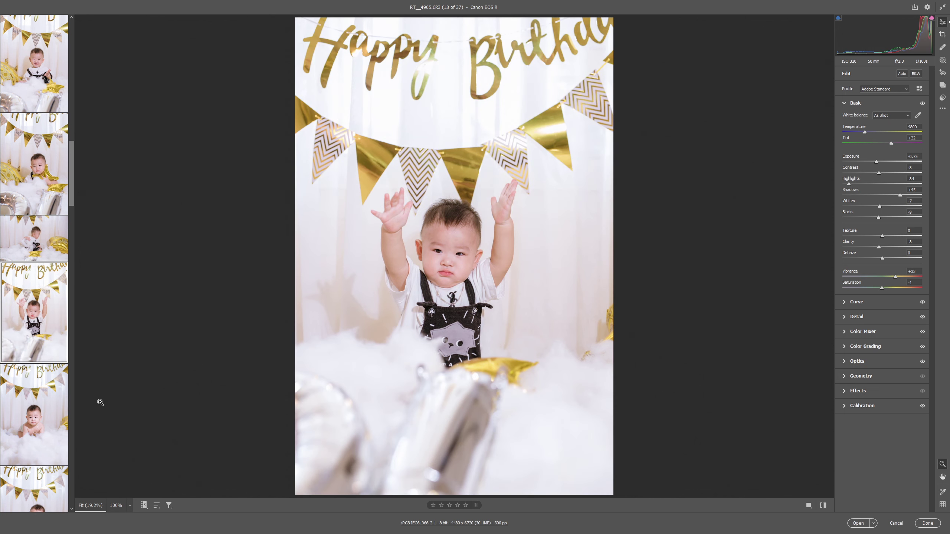
click(56, 415)
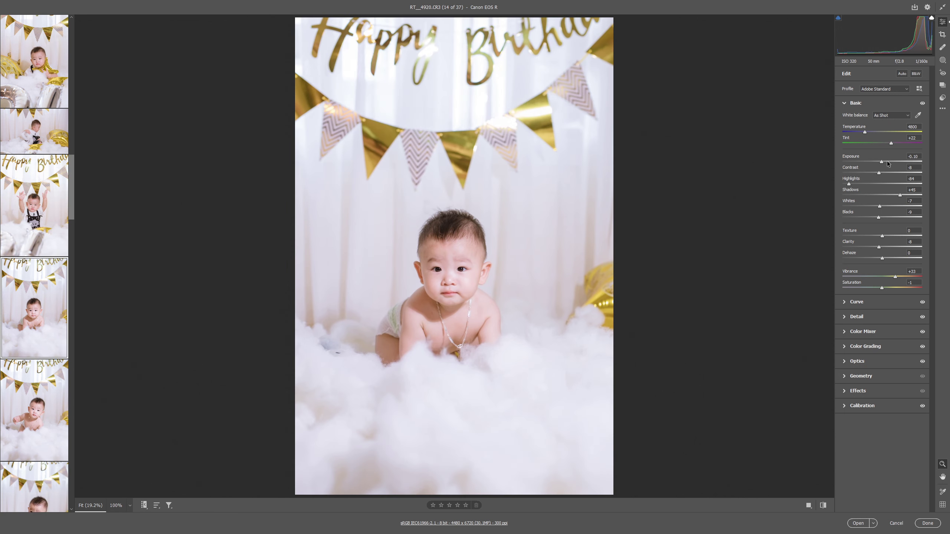
drag(888, 164, 880, 164)
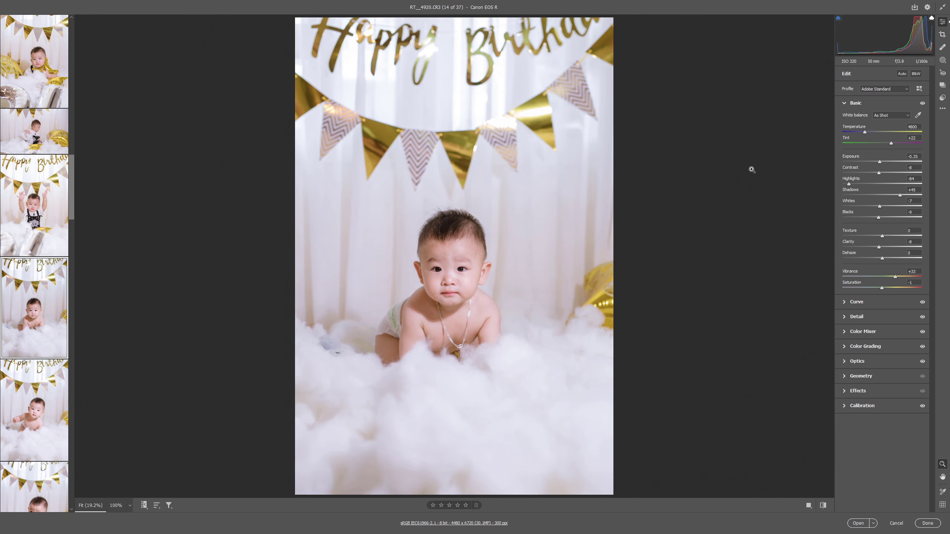
- Set photo 15 exposure to -0.35, and photo 16 to exposure -0.30 with Whites -24
scroll(45, 262, down, 2)
click(45, 358)
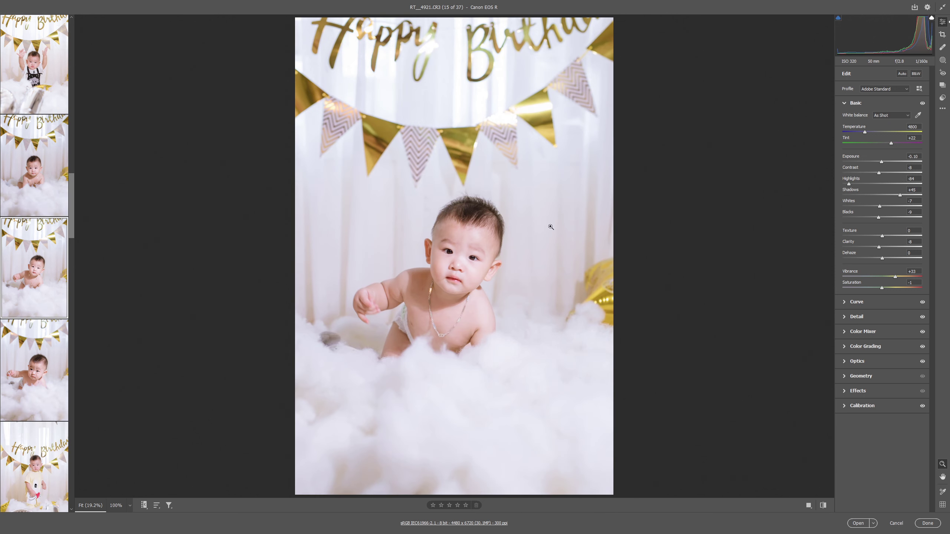
drag(886, 165, 880, 164)
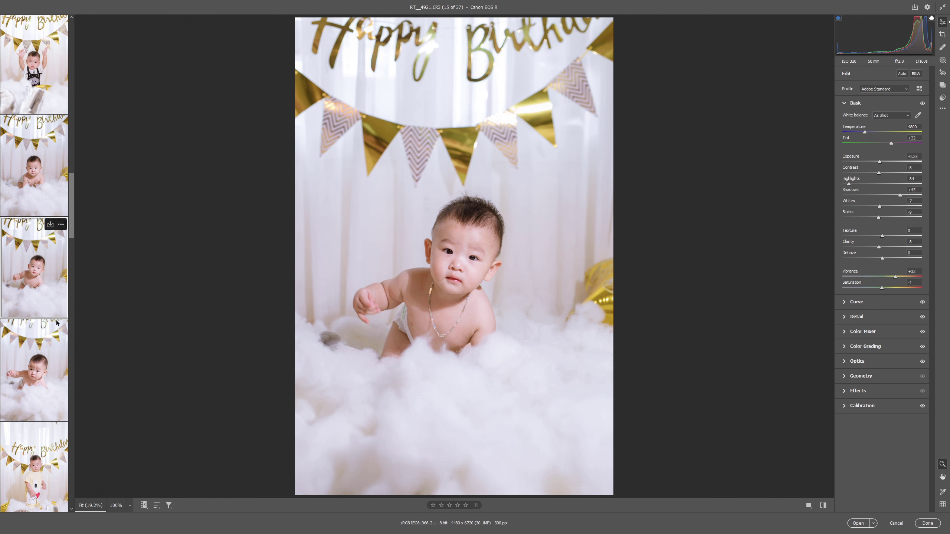
click(34, 370)
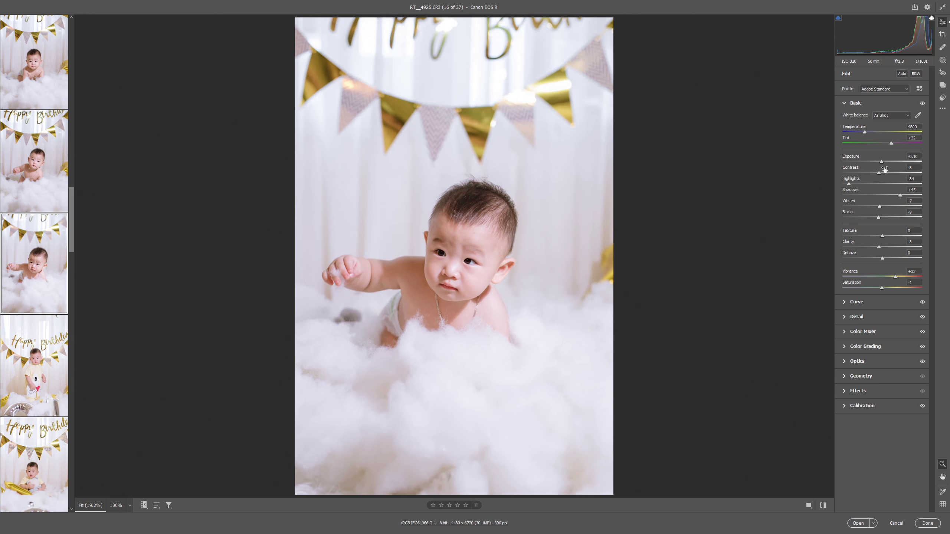
drag(882, 162, 880, 162)
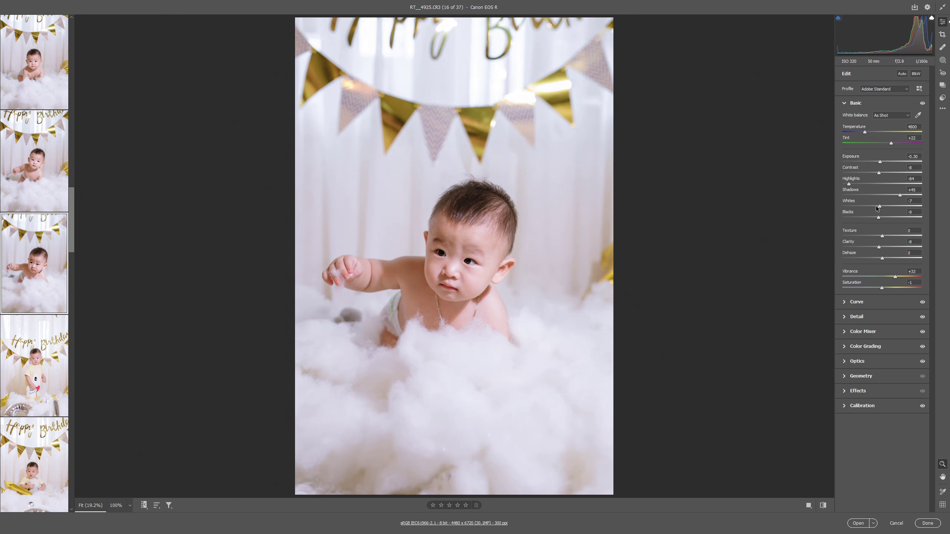
drag(880, 206, 872, 206)
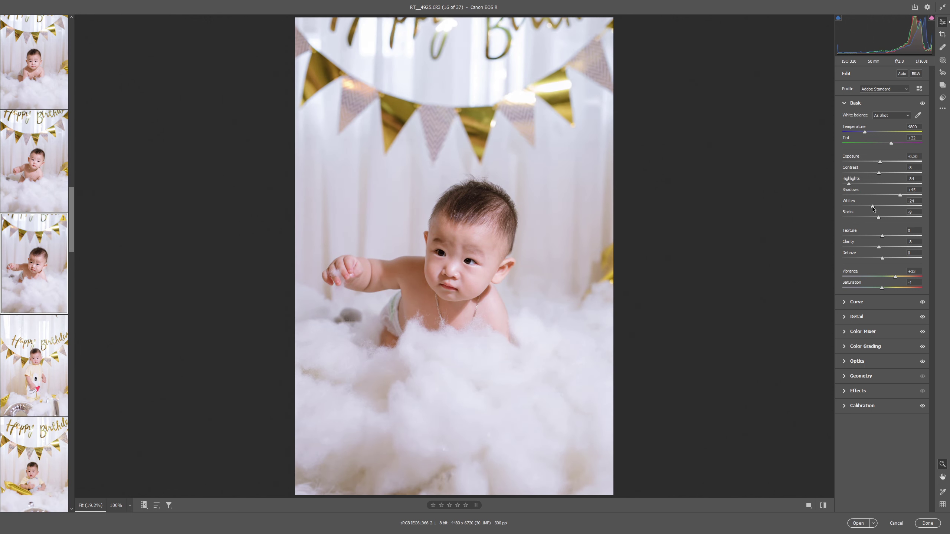
- Step through photos 17 to 21, slightly nudging photo 21's exposure
click(8, 327)
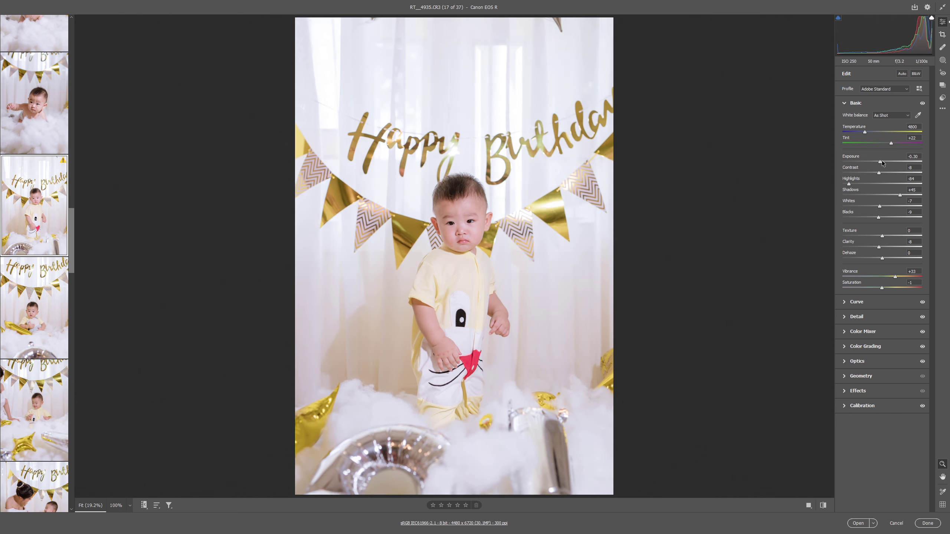
click(31, 335)
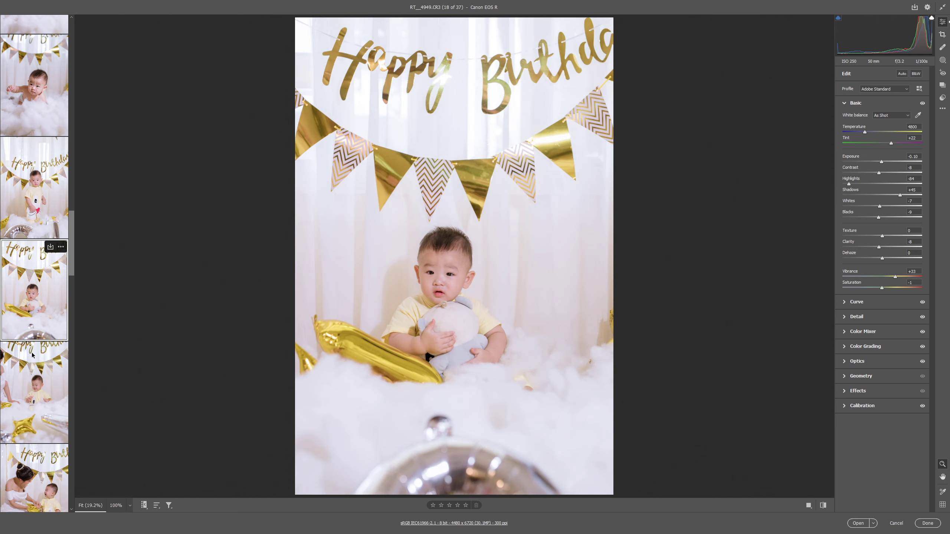
click(33, 380)
click(21, 339)
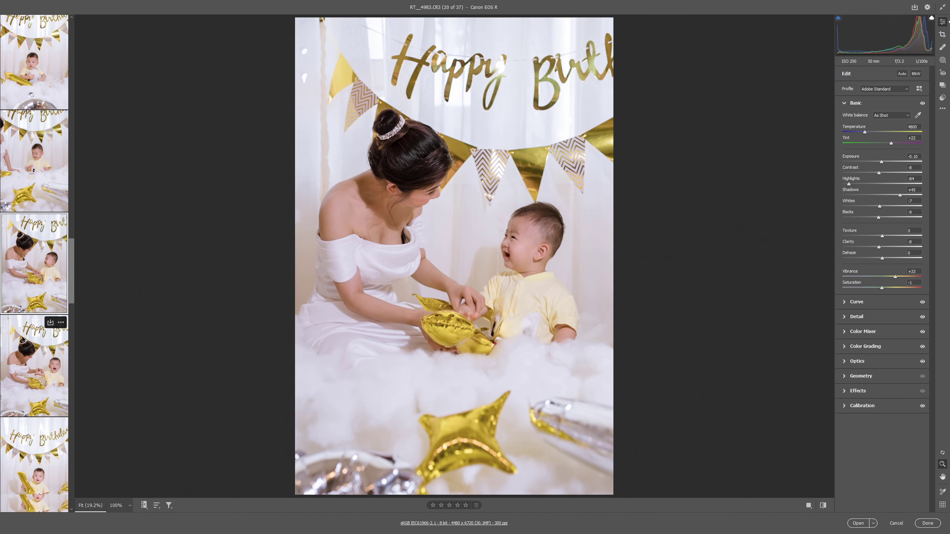
click(40, 313)
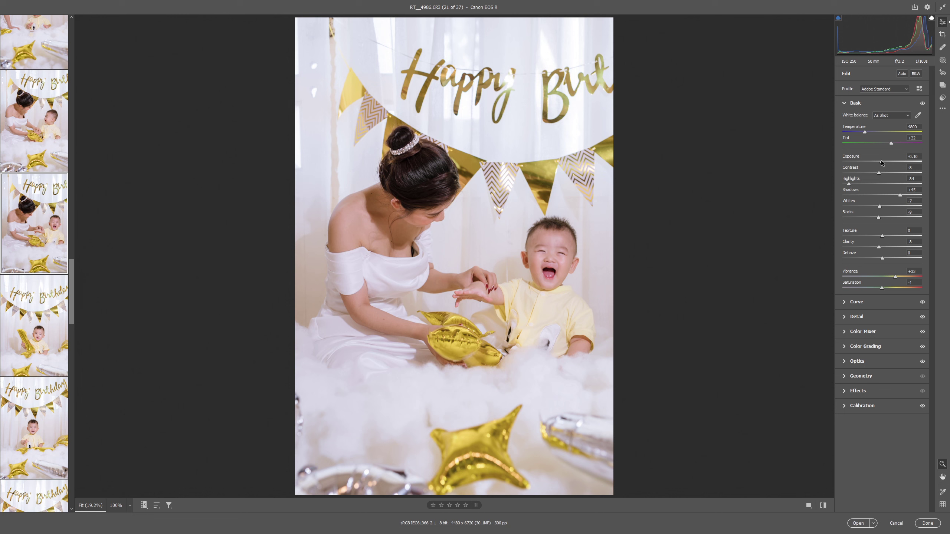
drag(882, 162, 883, 161)
scroll(36, 315, down, 1)
- Give photo 22 Shadows +26 and Exposure -0.15, then move on to photos 25 and 26
key(Right)
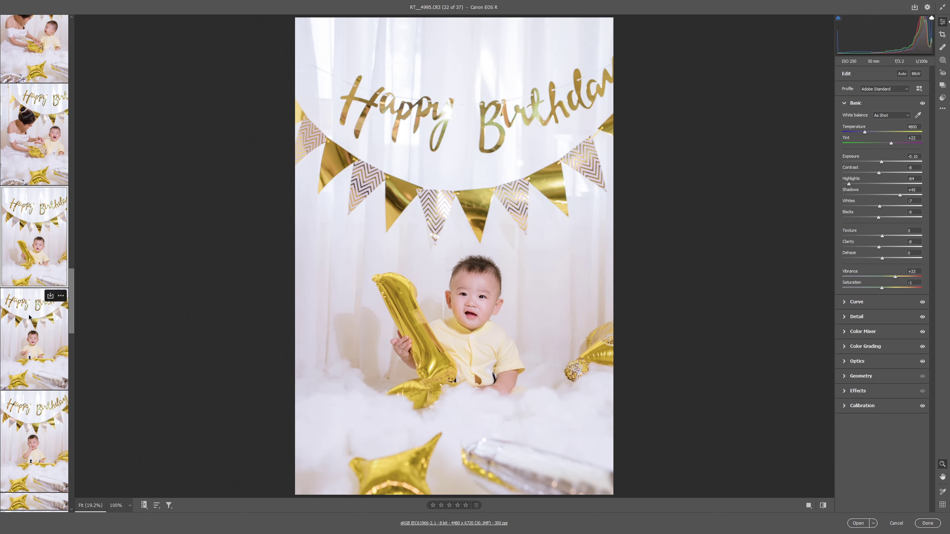
drag(899, 194, 893, 195)
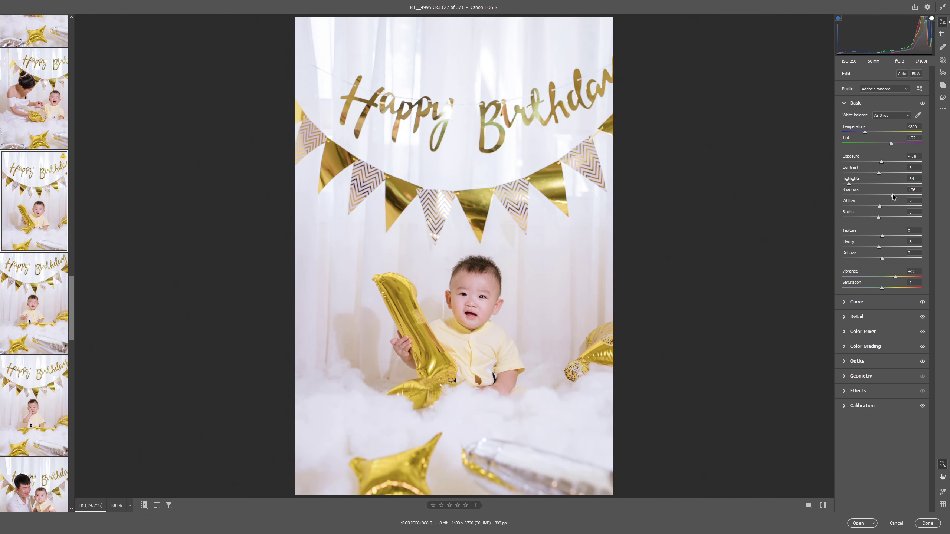
drag(882, 162, 881, 162)
scroll(60, 221, down, 2)
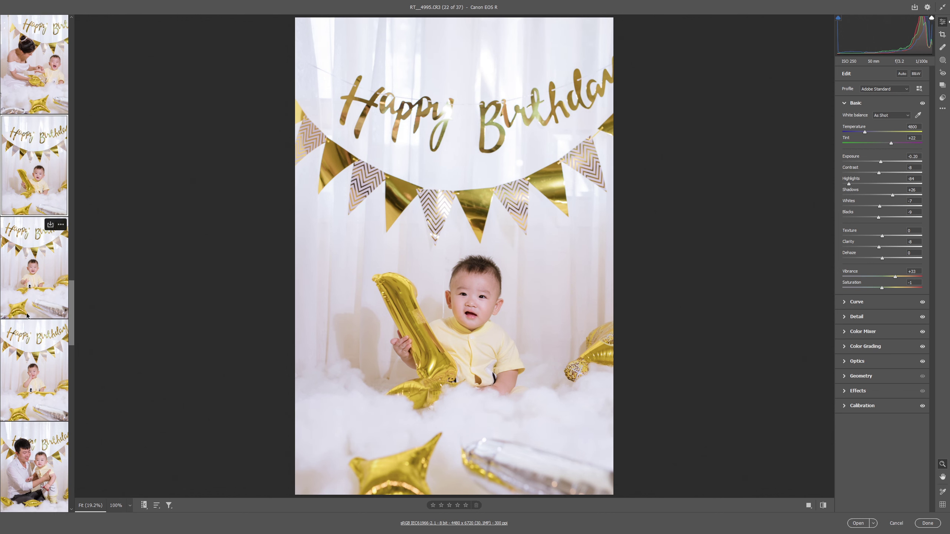
shift+click(59, 329)
click(56, 450)
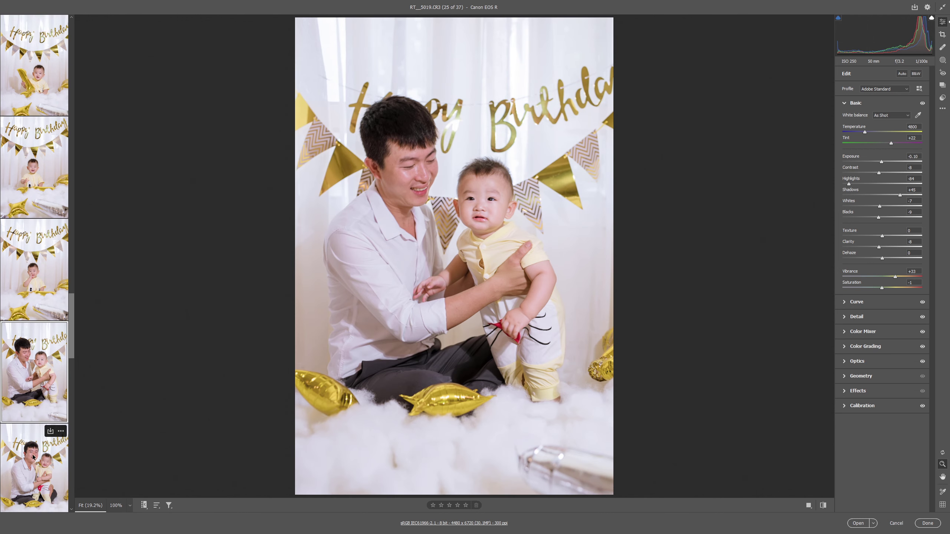
click(23, 370)
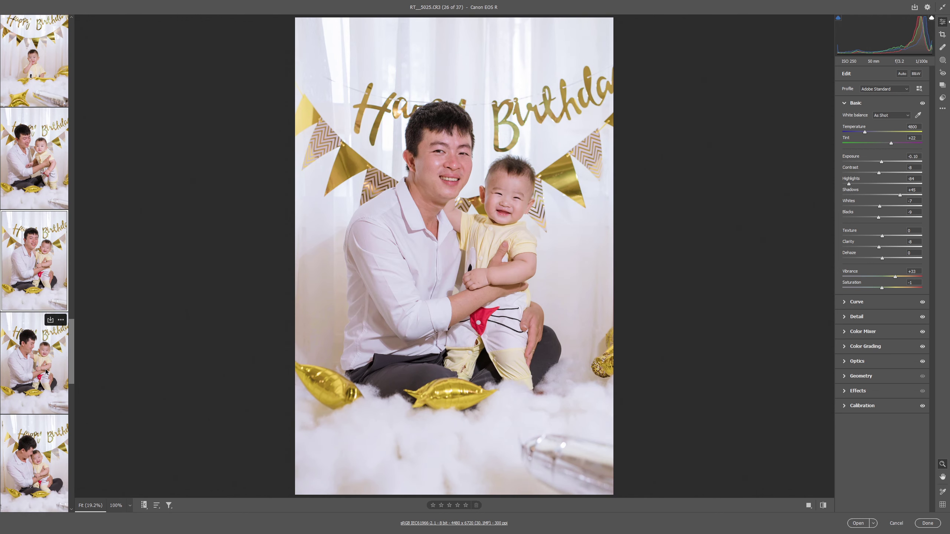
- Reduce photo 26's Reds saturation to -14 in the Color Mixer
click(874, 333)
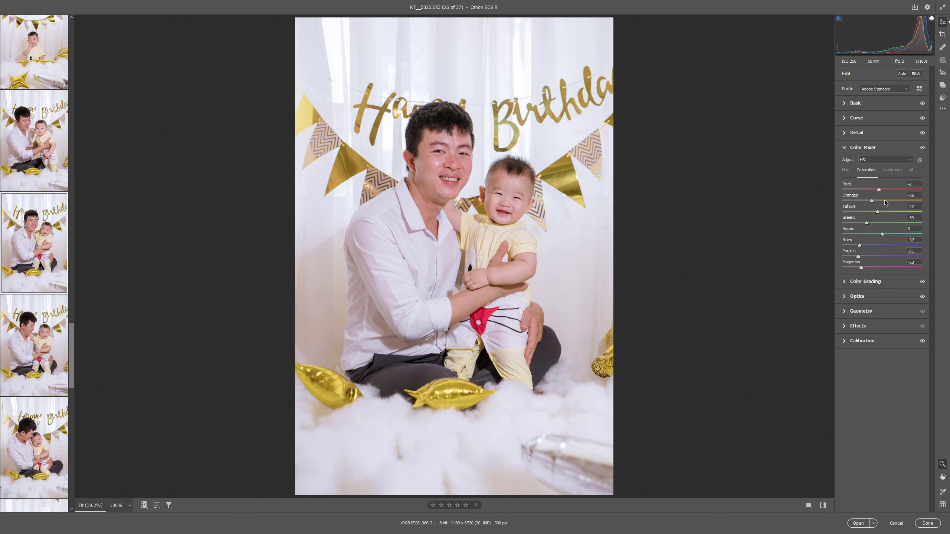
drag(879, 190, 877, 190)
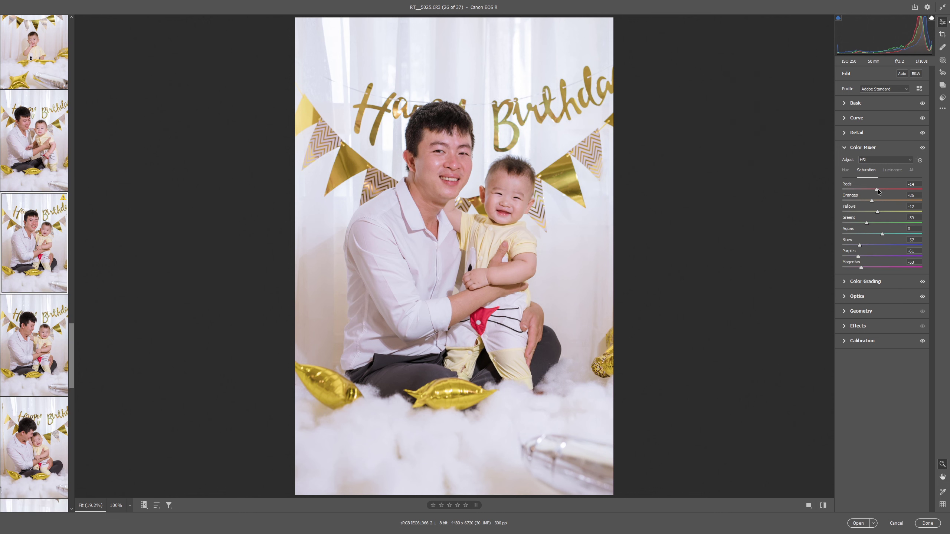
click(862, 105)
scroll(38, 412, down, 1)
- Move through photos 28 to 30, resetting photo 30's exposure to 0.00
click(34, 430)
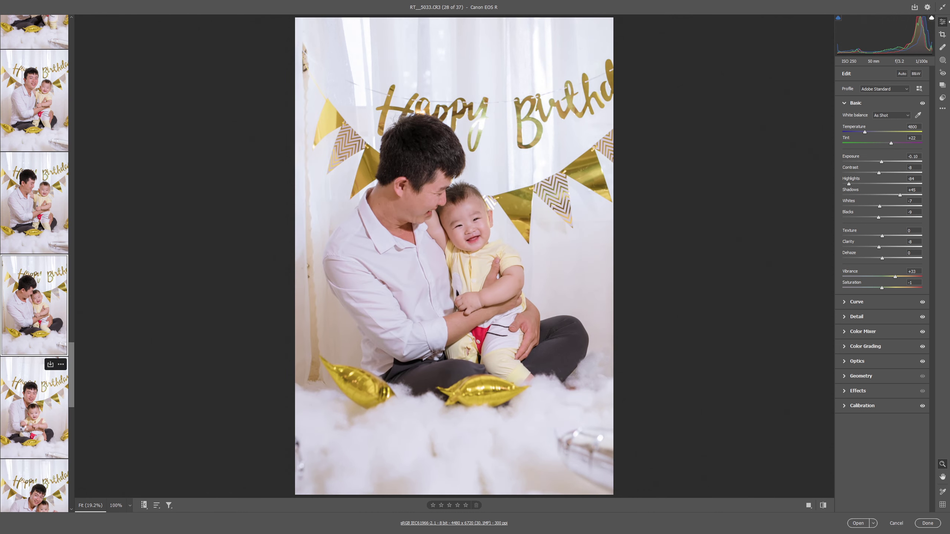
click(23, 421)
click(33, 370)
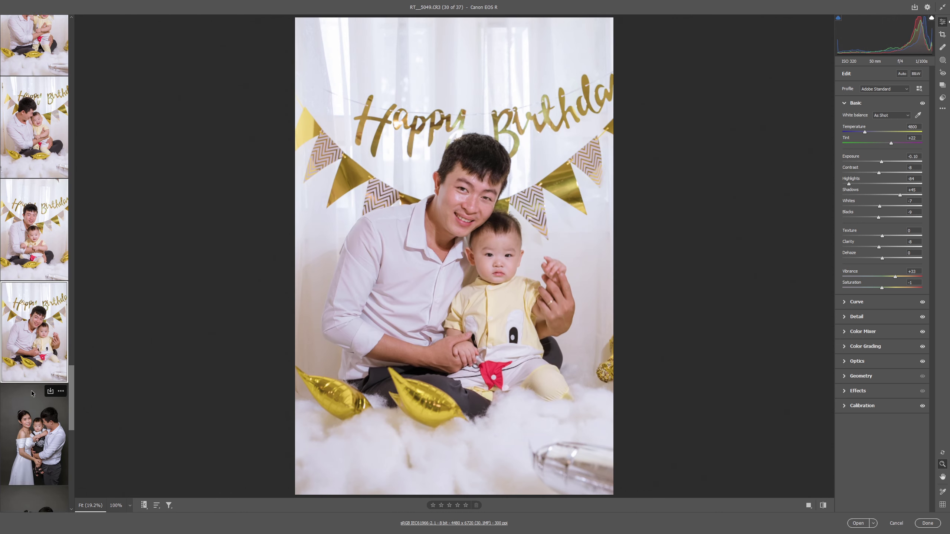
double_click(882, 162)
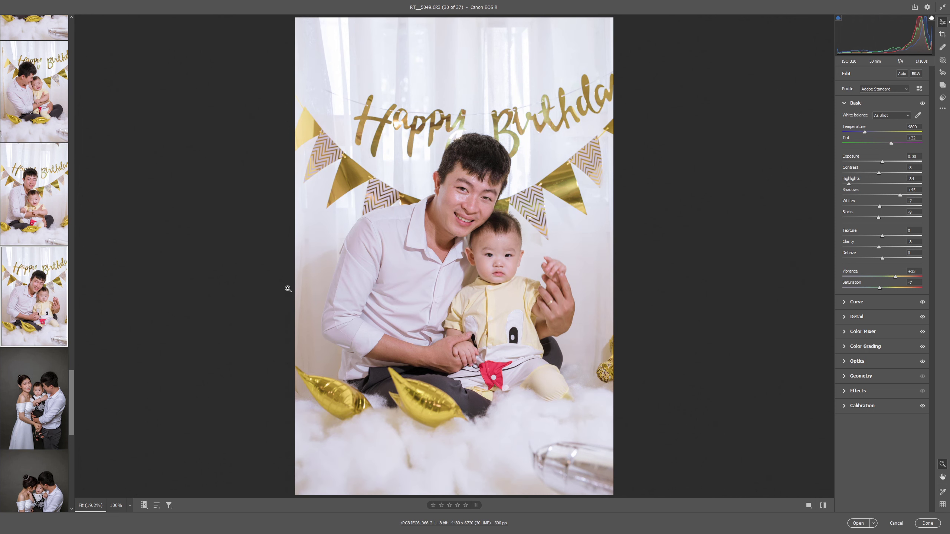
click(24, 329)
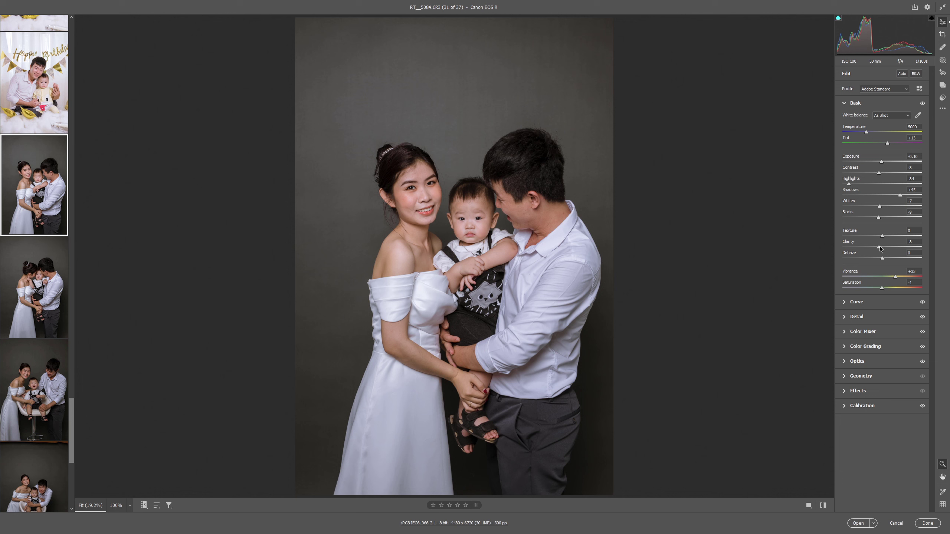
- Soften Clarity, raise Highlights and set Blue Primary saturation to +55 on the family portrait
drag(879, 248, 876, 248)
drag(849, 185, 871, 184)
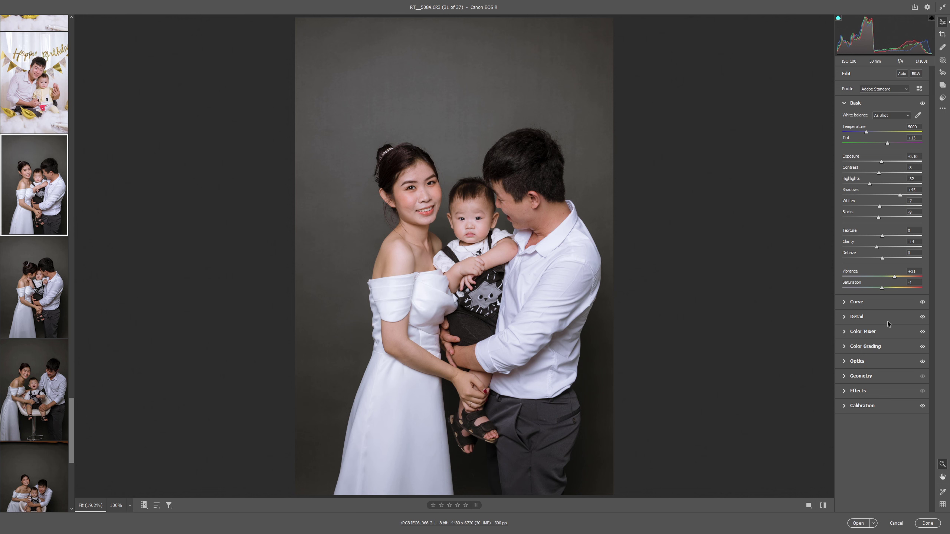
click(881, 404)
drag(903, 360, 904, 361)
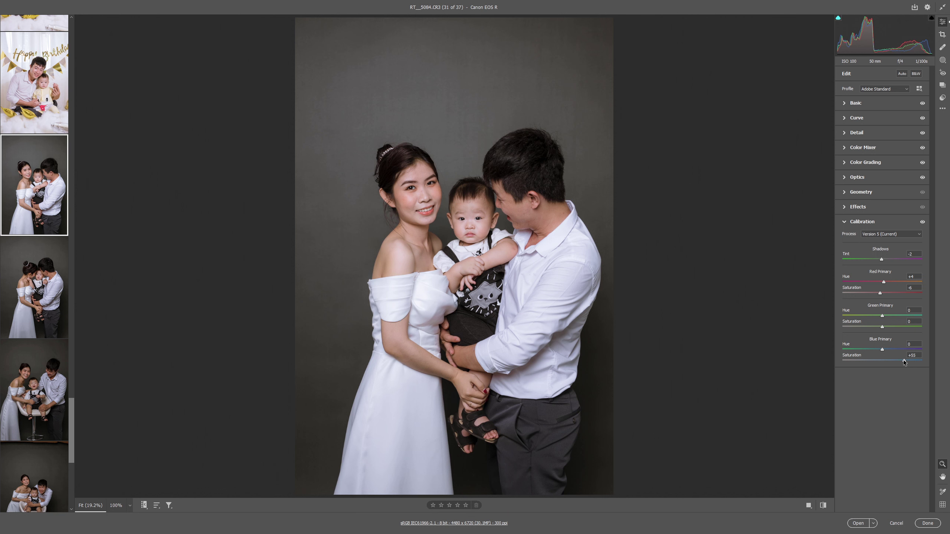
click(856, 103)
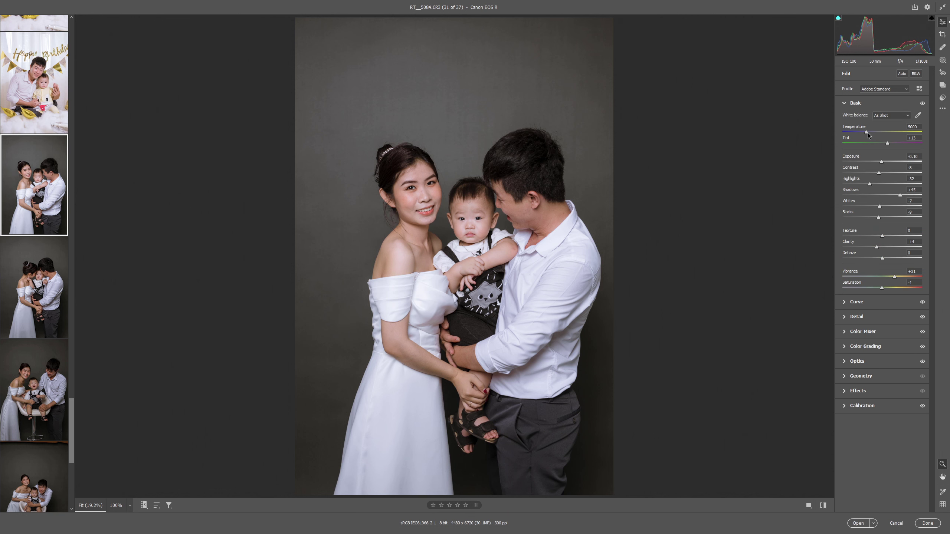
- Set Temperature 5100, Highlights about -21, Shadows +50 and Blacks about +12
drag(868, 133, 868, 133)
click(875, 184)
click(902, 195)
click(890, 217)
drag(890, 217, 886, 217)
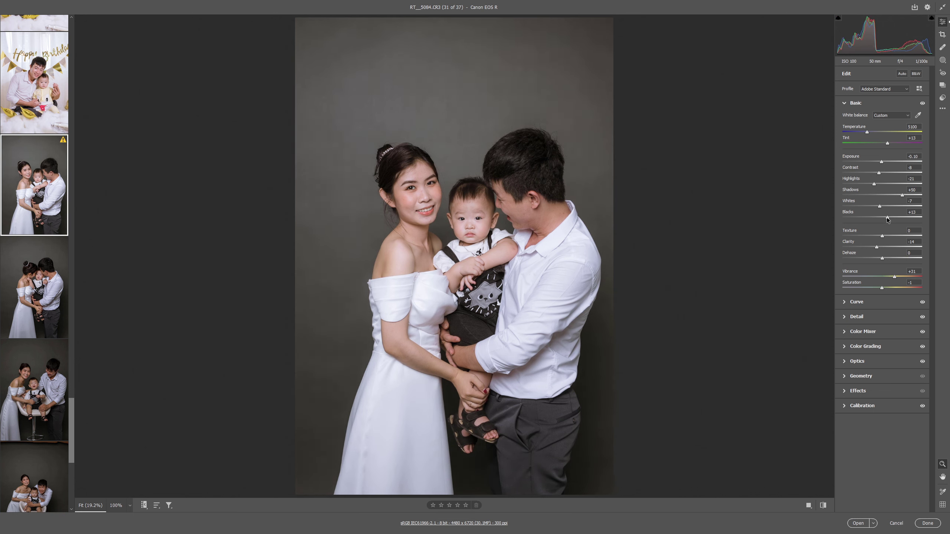
- Compare Before/After while zooming on the woman's face, then scroll the filmstrip
key(q)
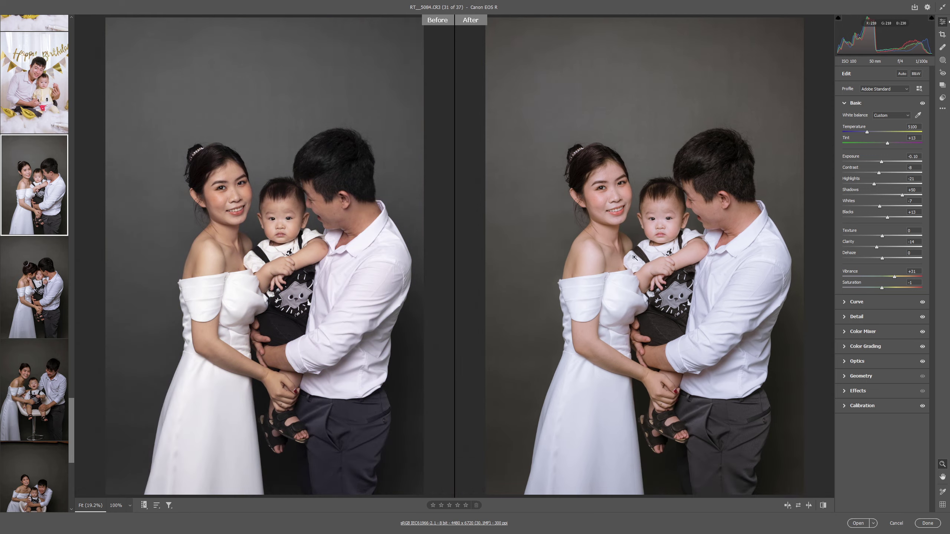
click(625, 206)
alt+click(673, 227)
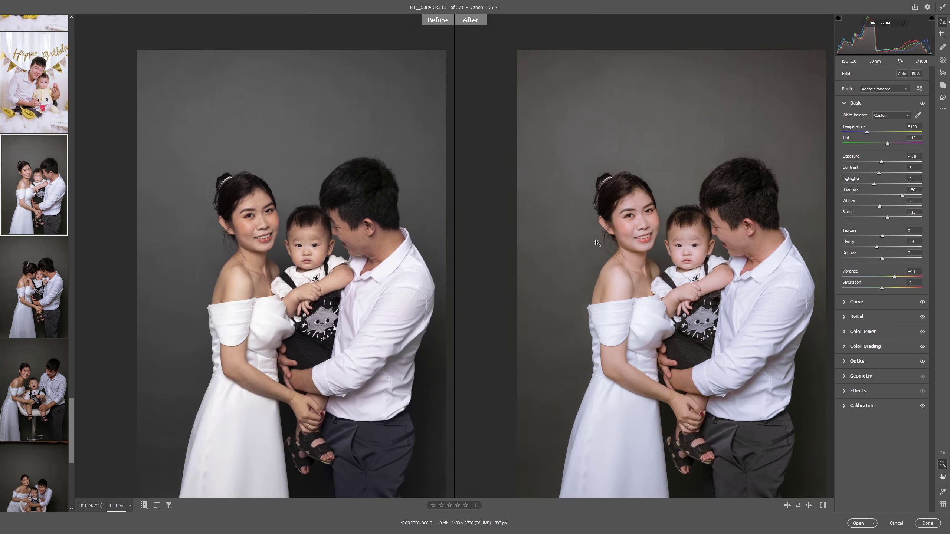
key(q)
key(q)
key(q)
key(q)
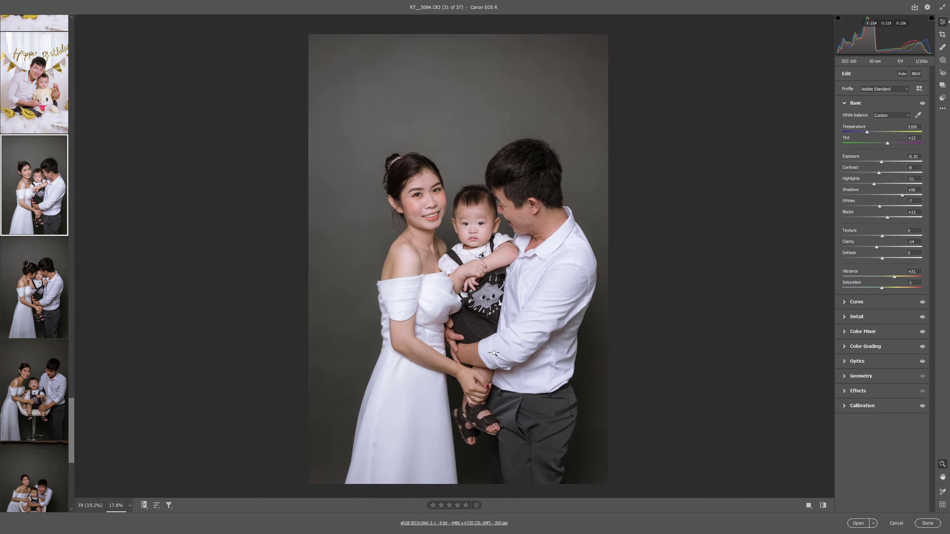
scroll(40, 386, down, 2)
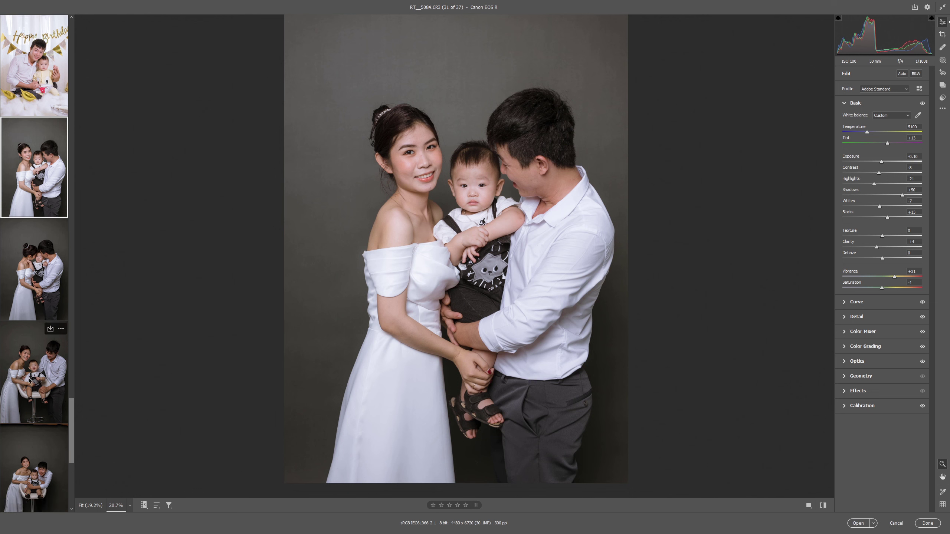
scroll(40, 387, down, 2)
scroll(41, 386, down, 2)
- Brighten family photos 32–35 to exposures +0.10, +0.25, +0.45 and +0.50
shift+click(40, 328)
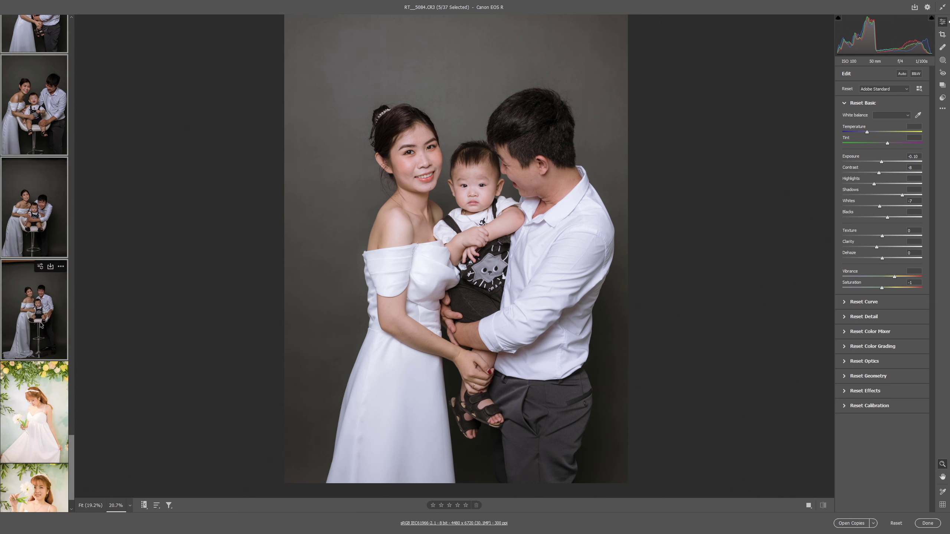
scroll(38, 292, up, 2)
scroll(36, 264, up, 3)
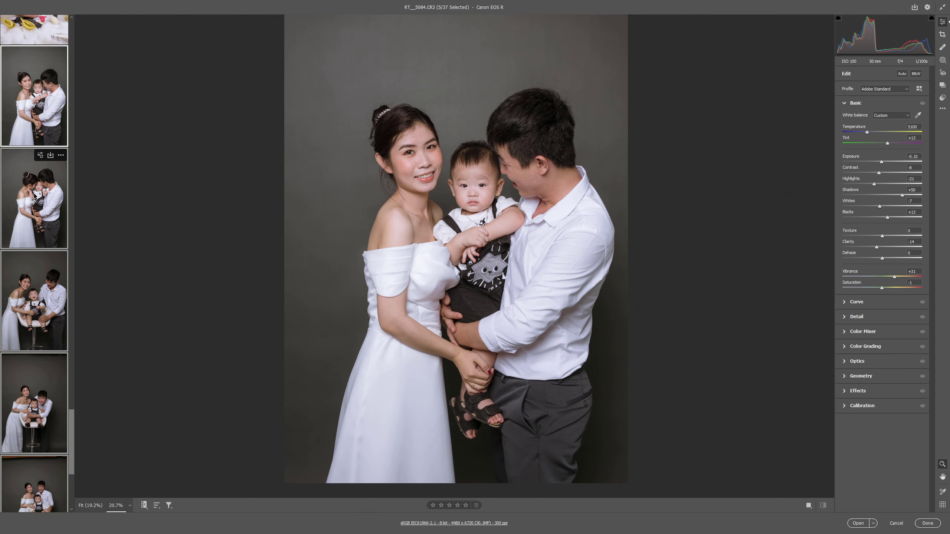
click(35, 195)
drag(883, 160, 884, 161)
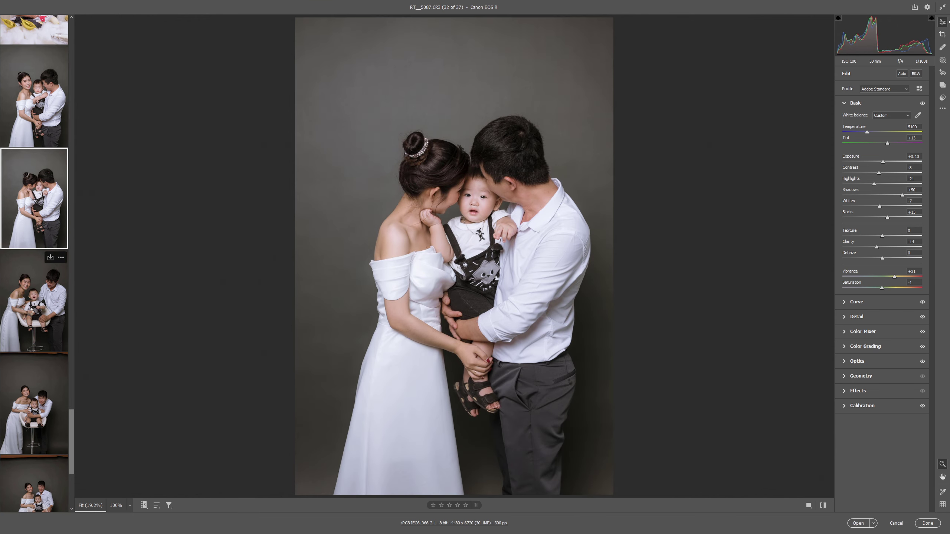
click(14, 345)
drag(882, 162, 887, 163)
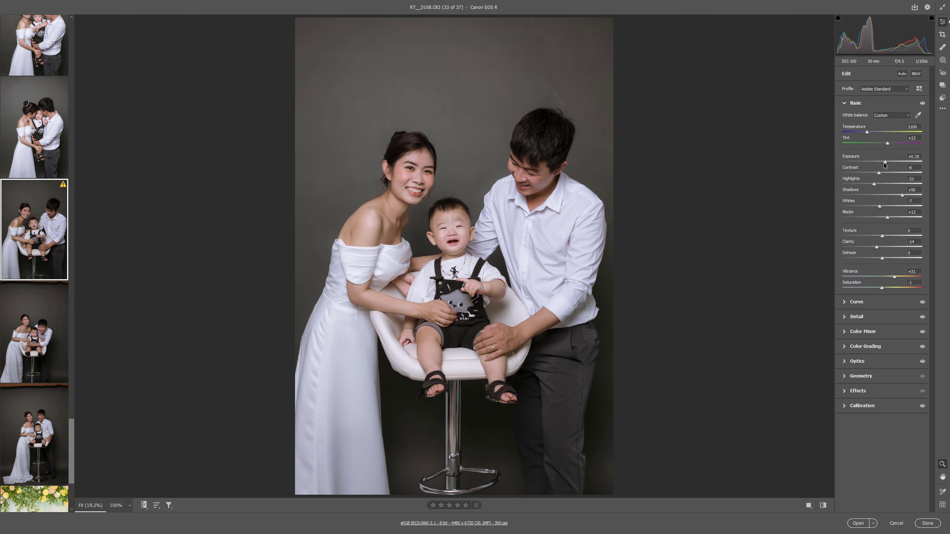
click(36, 330)
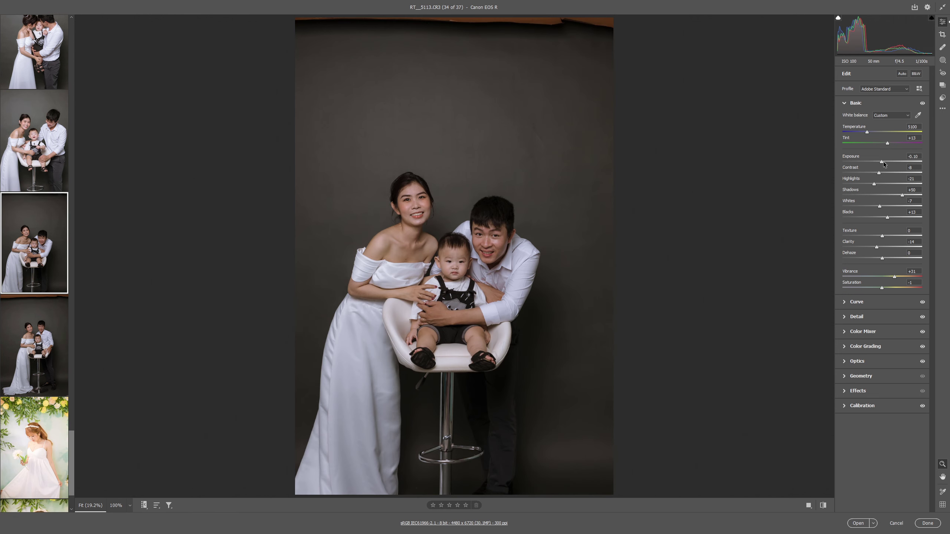
drag(884, 162, 886, 162)
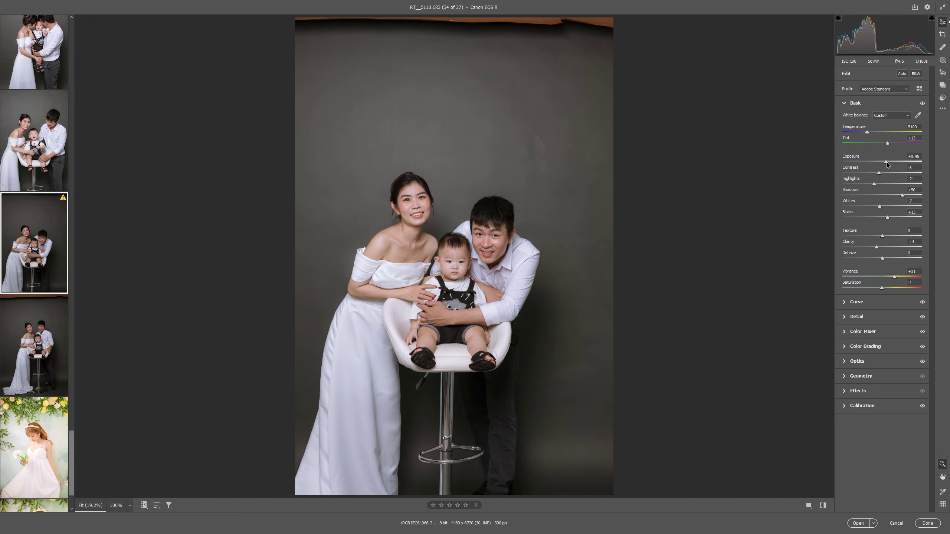
key(Right)
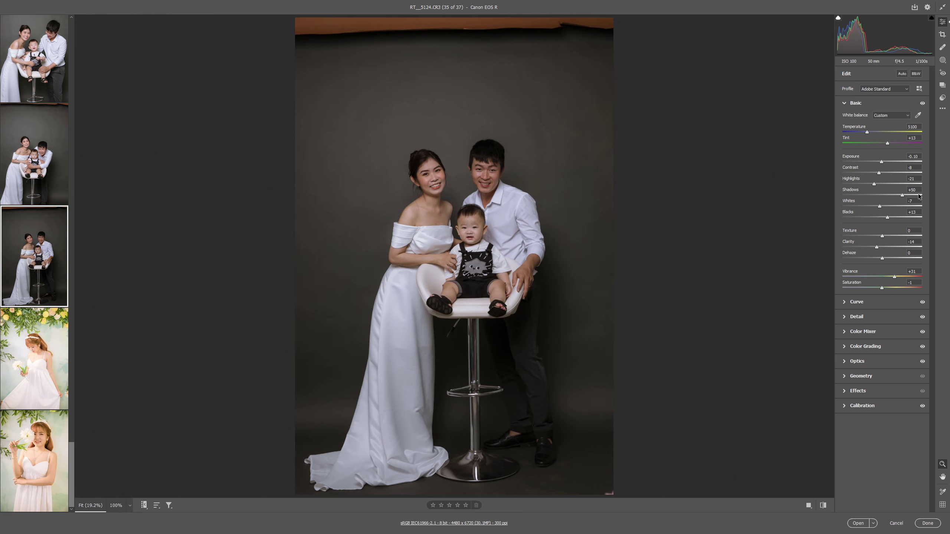
drag(882, 162, 886, 162)
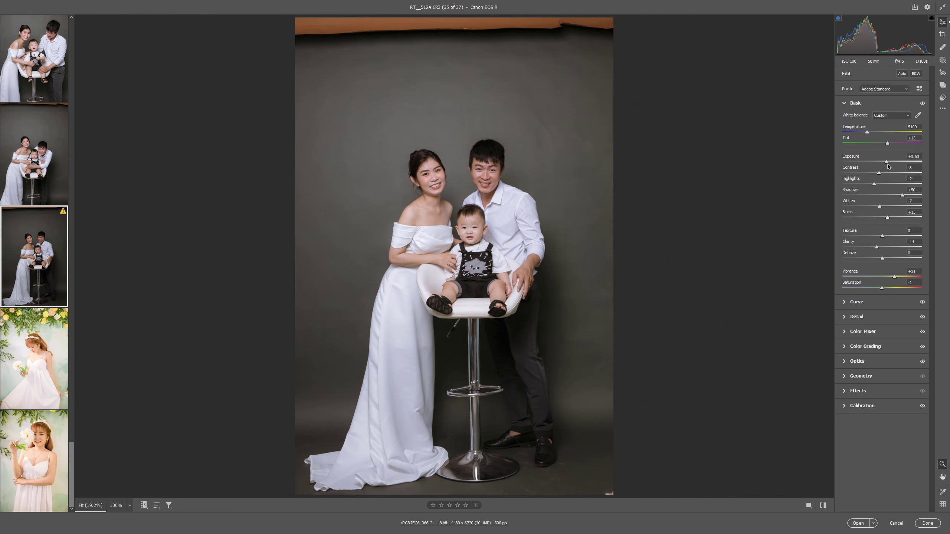
- Cool the flower-wall portrait IMG_4459 to 5050 and darken it to exposure -0.50
click(52, 379)
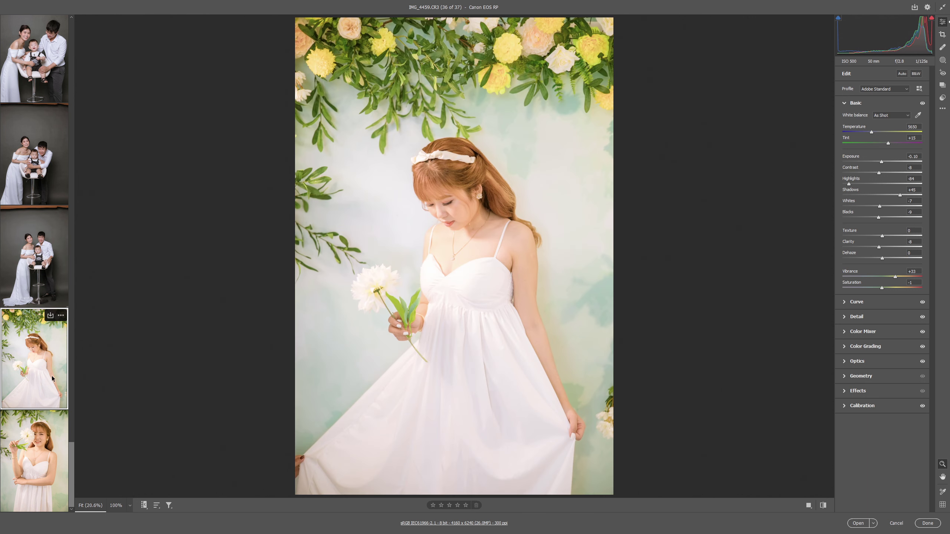
drag(871, 132, 866, 131)
drag(882, 163, 878, 162)
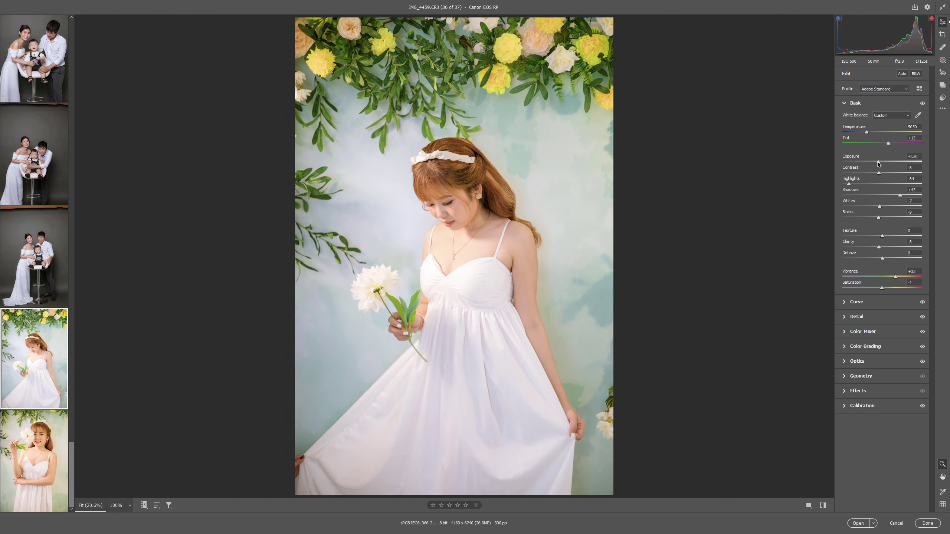
- Set the final portrait's exposure to -0.15 and compare it with the original
alt+click(44, 463)
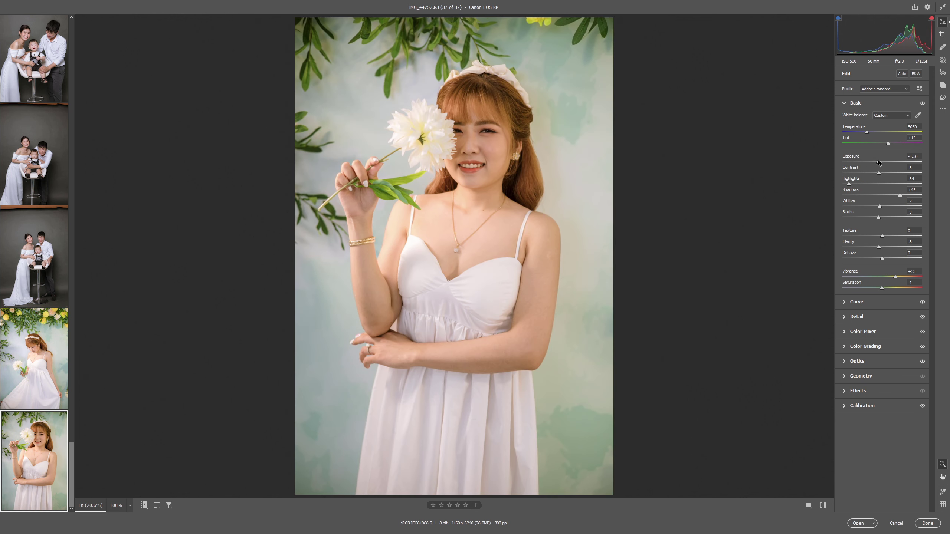
drag(877, 161, 880, 162)
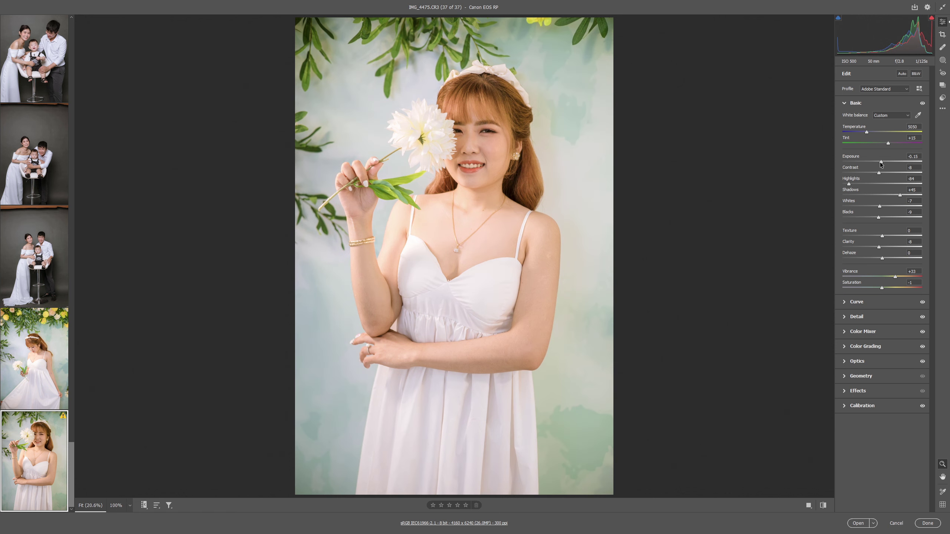
key(q)
key(q)
key(q)
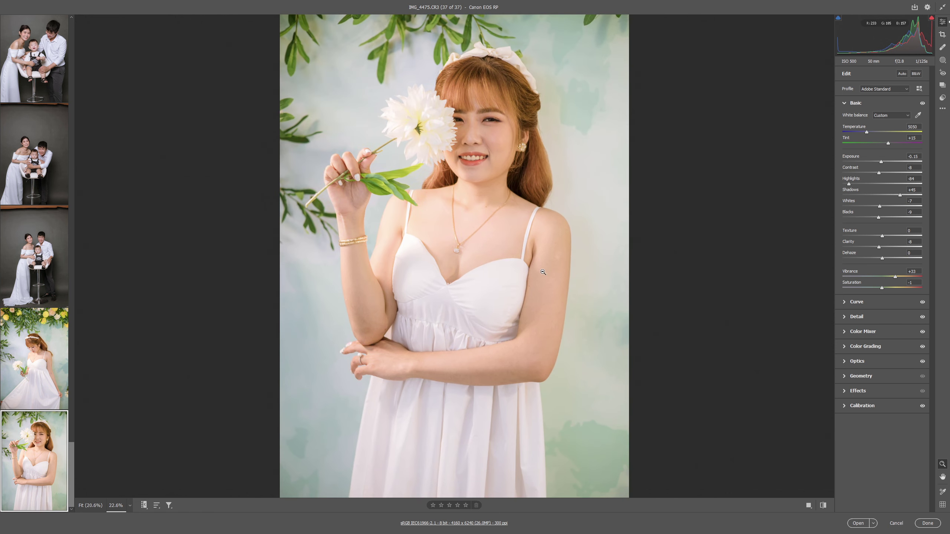
key(q)
key(ctrl+a)
- Save all 37 photos as quality-12 JPEGs in the same location and close Camera Raw
key(ctrl+s)
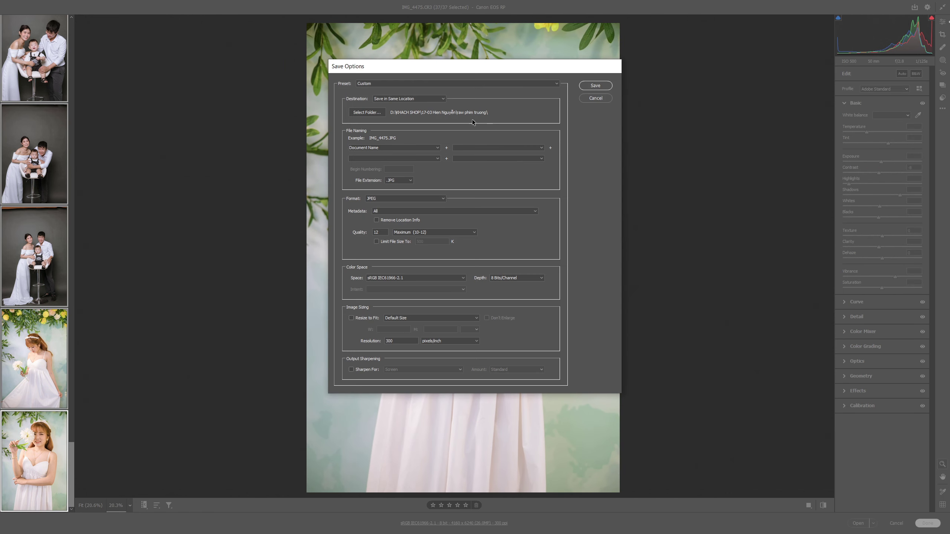
click(595, 85)
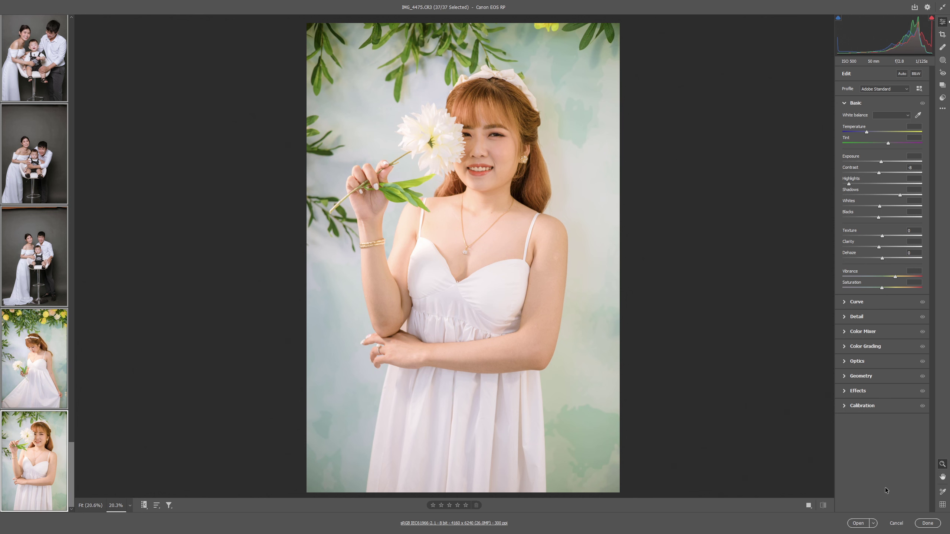
click(928, 523)
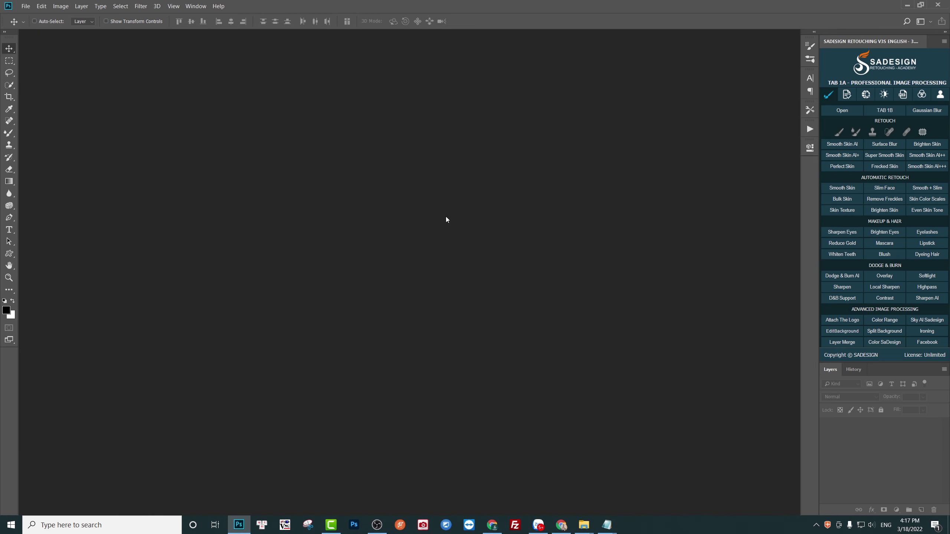
- Search the client's folder in File Explorer for .cr2 files
key(alt+Tab)
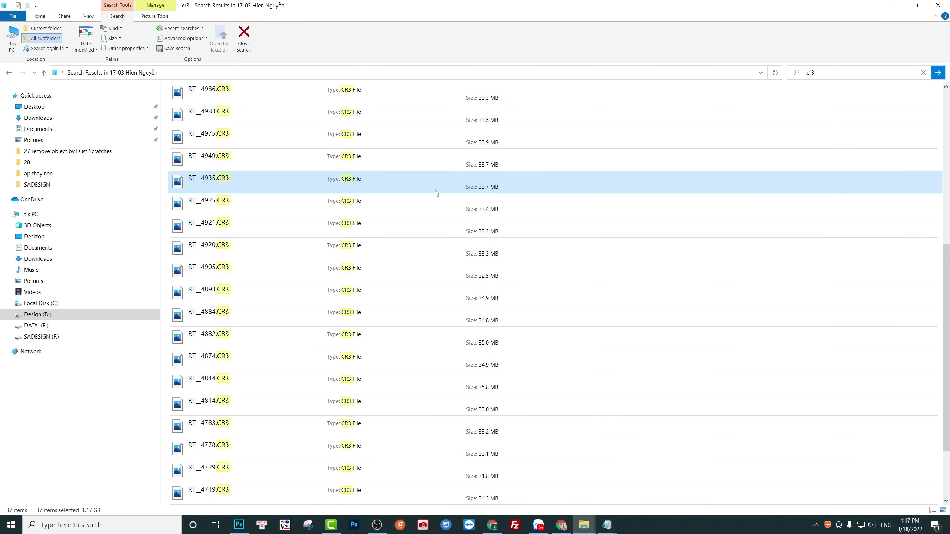
key(BackSpace)
click(836, 75)
text(.)
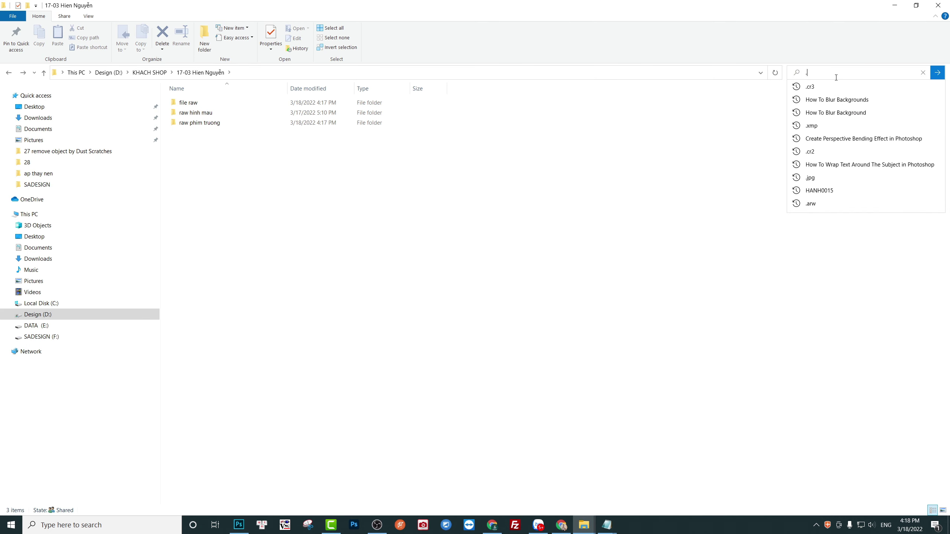
text(cr2)
key(Return)
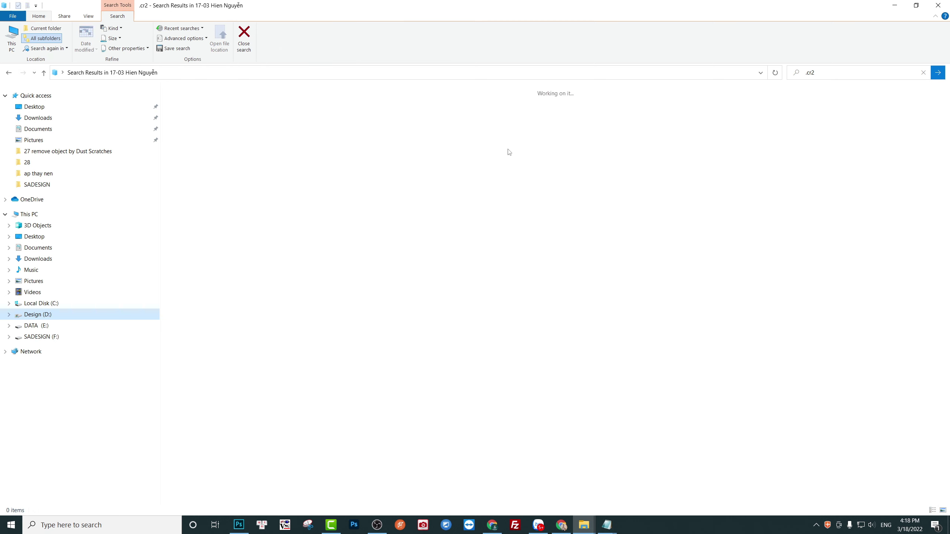
- Select all 54 CR2 results and drag them onto Photoshop to open in Camera Raw
click(305, 306)
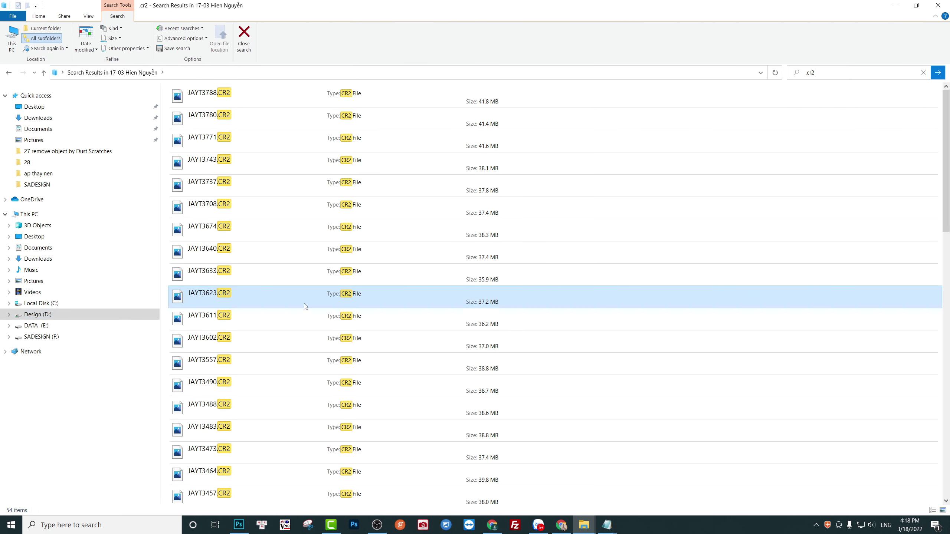
click(288, 323)
key(ctrl+a)
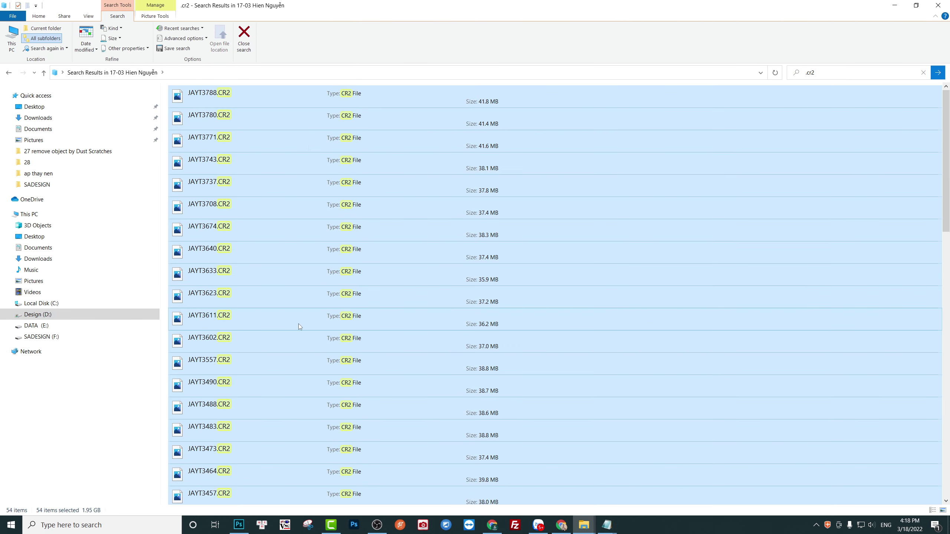
click(299, 324)
key(ctrl+a)
mouse_move(277, 341)
mouse_down()
mouse_move(340, 341)
mouse_move(457, 306)
mouse_up()
key(alt+Tab)
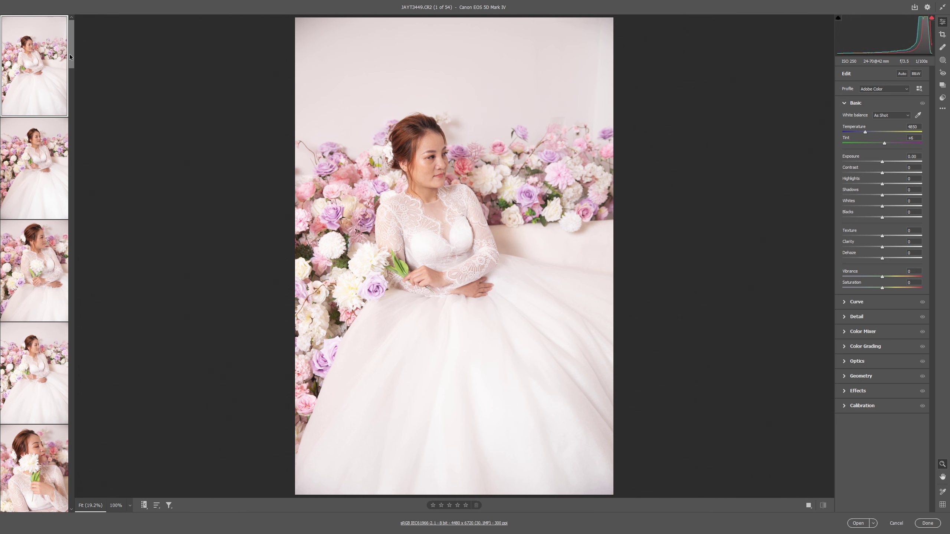
- Scroll the filmstrip back to the top and select the first bridal portrait
drag(70, 56, 71, 228)
click(60, 228)
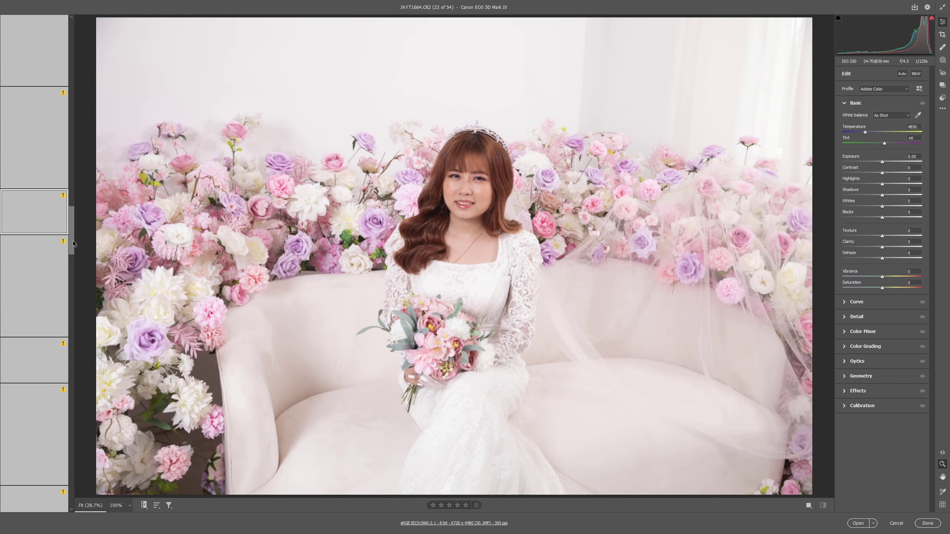
scroll(42, 102, up, 5)
scroll(42, 102, up, 5)
scroll(42, 102, up, 5)
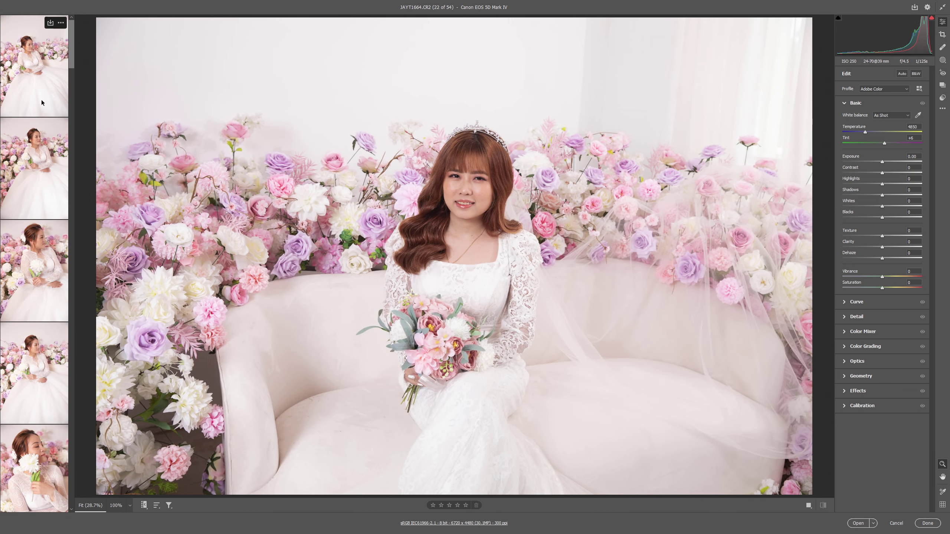
click(42, 102)
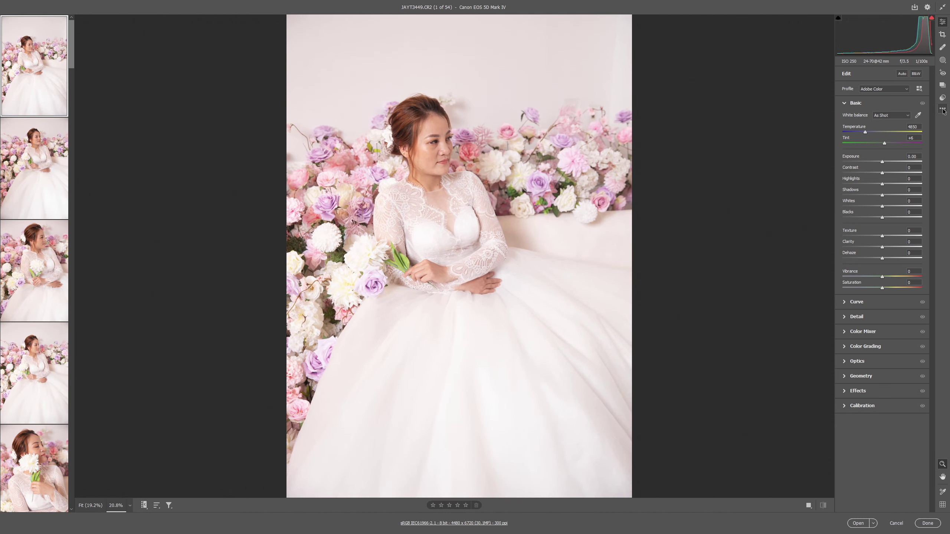
- Apply the SADESIGN trong sáng 2022 preset and reset white balance to As Shot
click(941, 99)
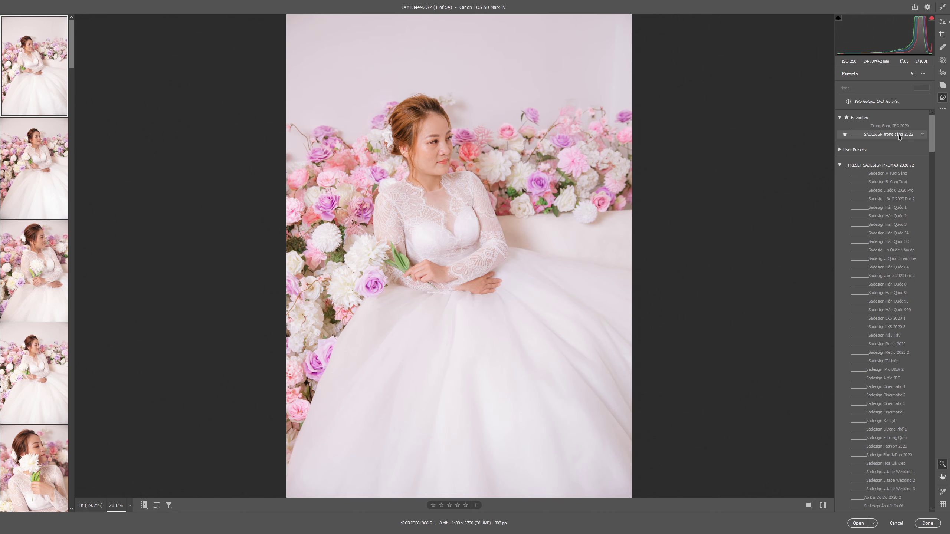
click(898, 135)
key(e)
click(887, 116)
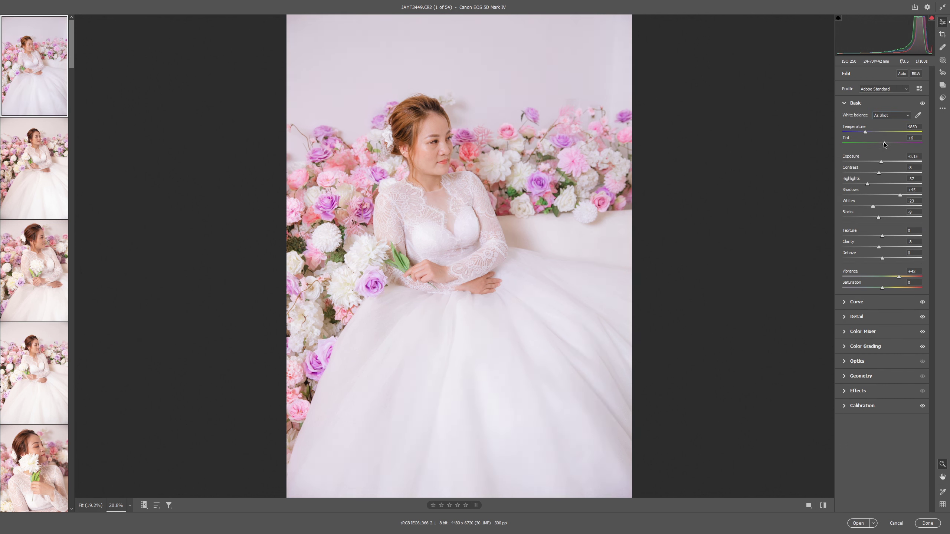
- Set Tint to 0 and Contrast to -4, compare before/after, and expand Color Grading
drag(884, 144, 883, 144)
drag(879, 173, 883, 171)
key(q)
click(634, 155)
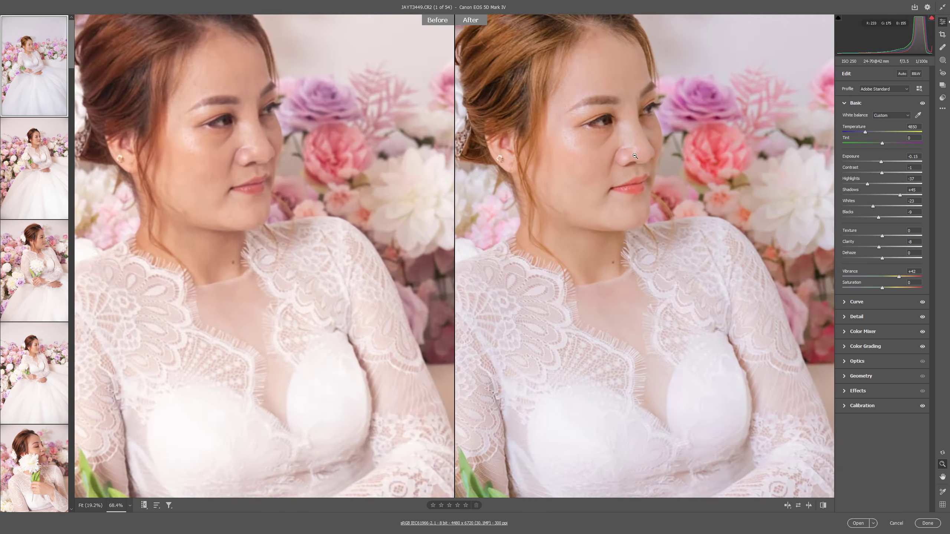
drag(635, 156, 666, 218)
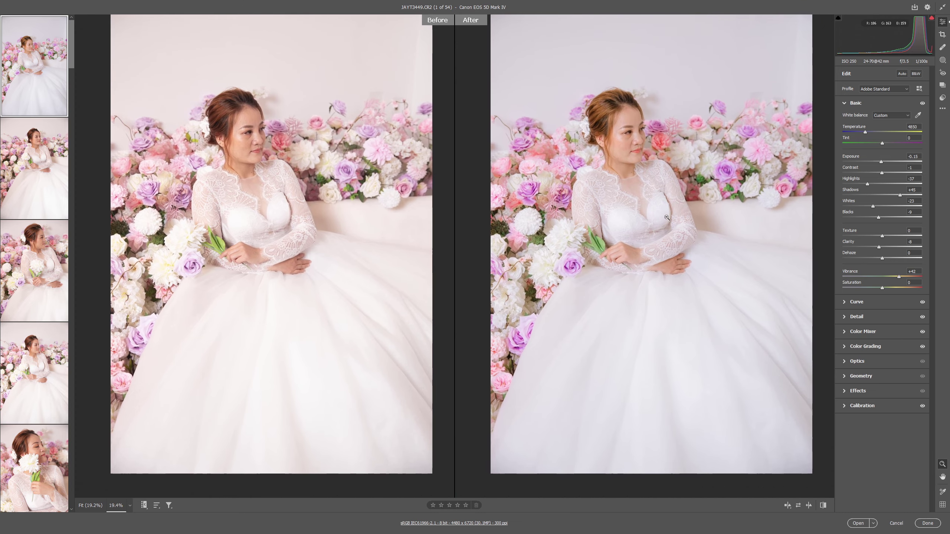
click(866, 346)
- Shift the Highlights grading hue to 227 (saturation 17) and leave Before/After view
click(898, 174)
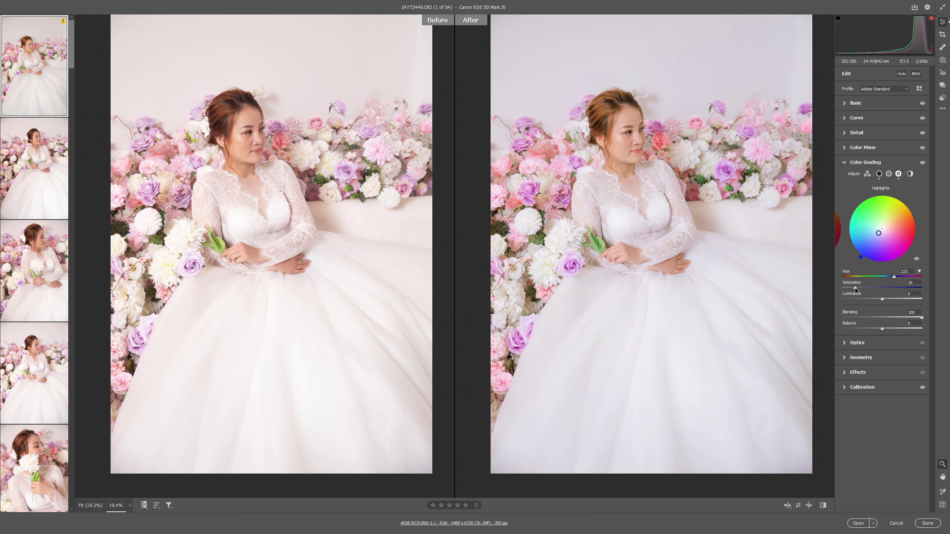
drag(895, 277, 856, 292)
key(q)
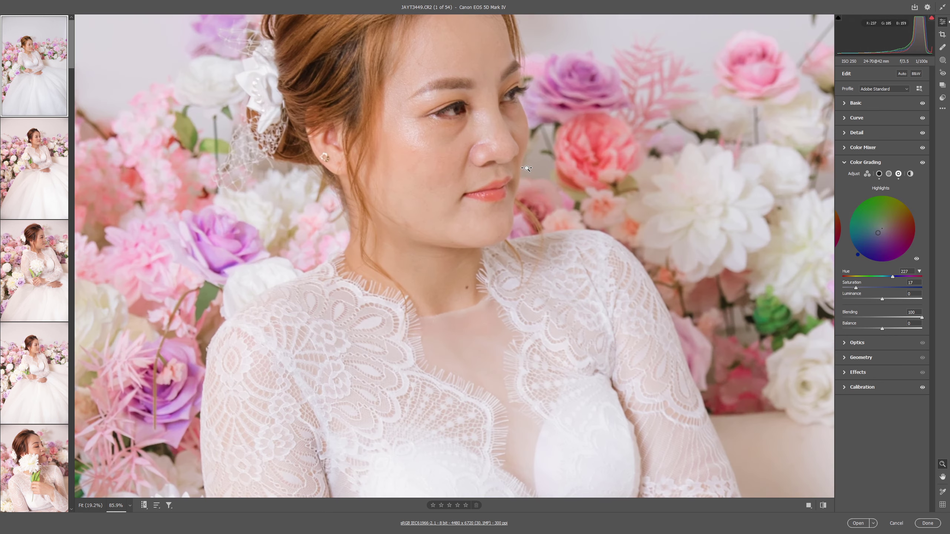
drag(417, 192, 417, 192)
- Lower Vibrance and bring Shadows to about +30 in the Basic panel
click(417, 192)
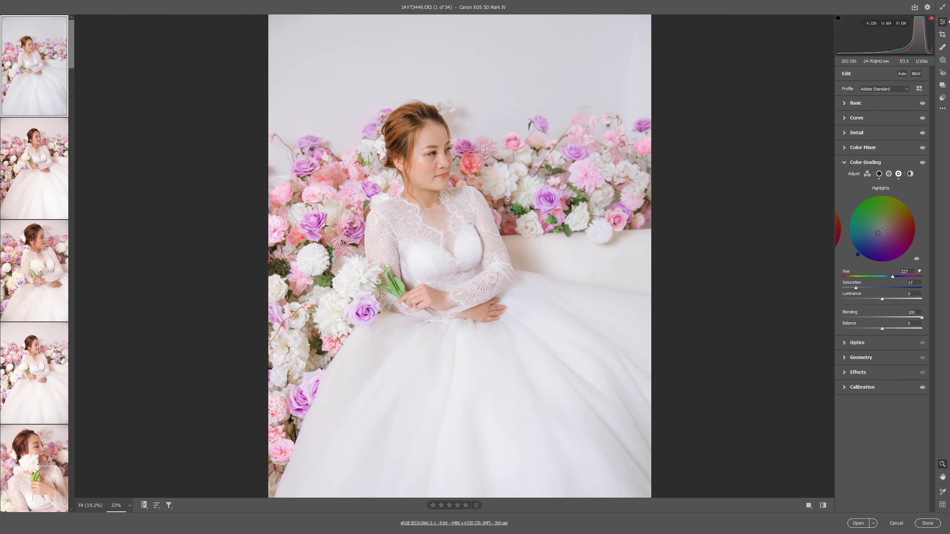
click(856, 103)
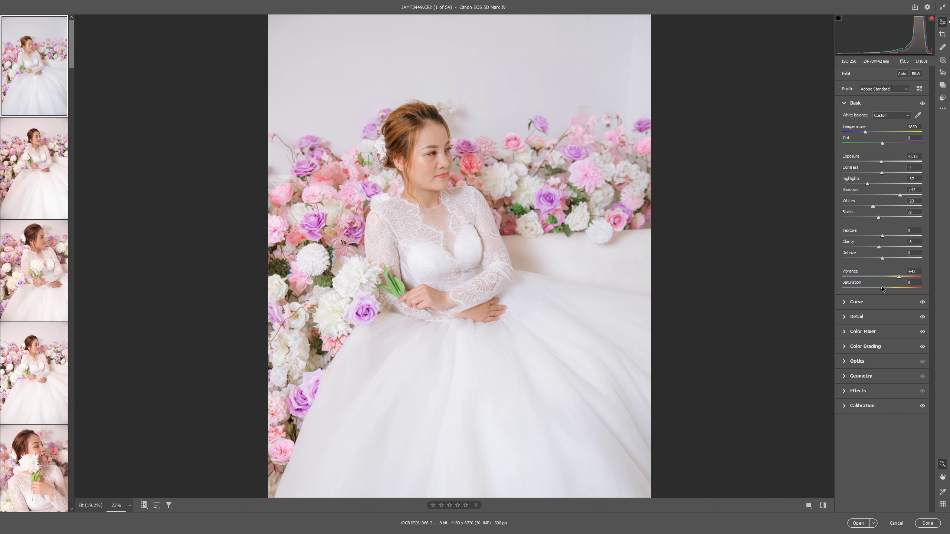
drag(899, 276, 896, 276)
click(893, 195)
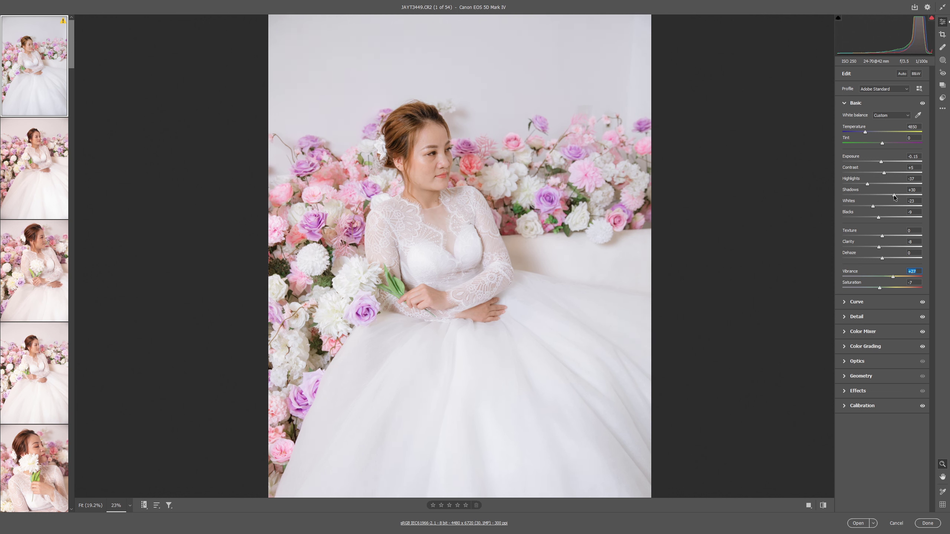
- Check the bride photo in Before/After view, then select all 54 photos
key(q)
click(621, 180)
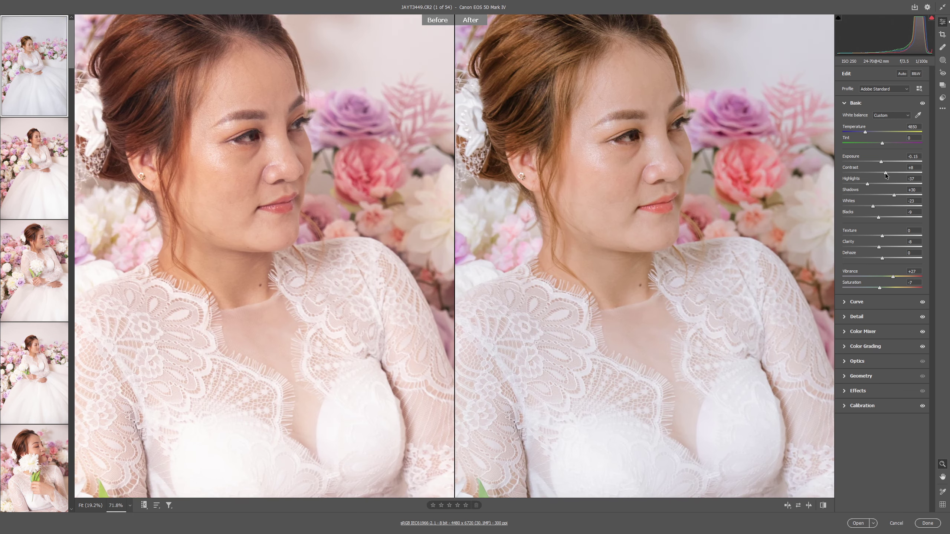
click(565, 258)
key(q)
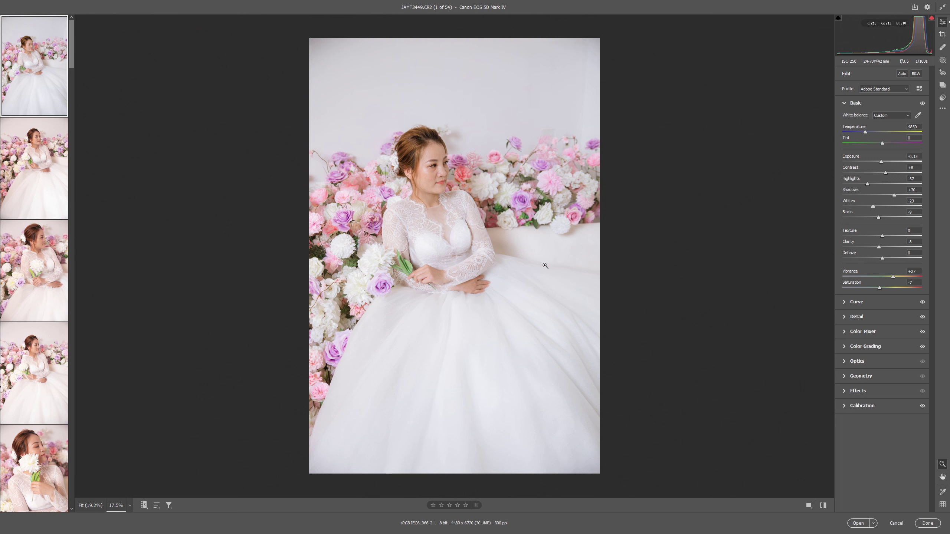
key(ctrl+a)
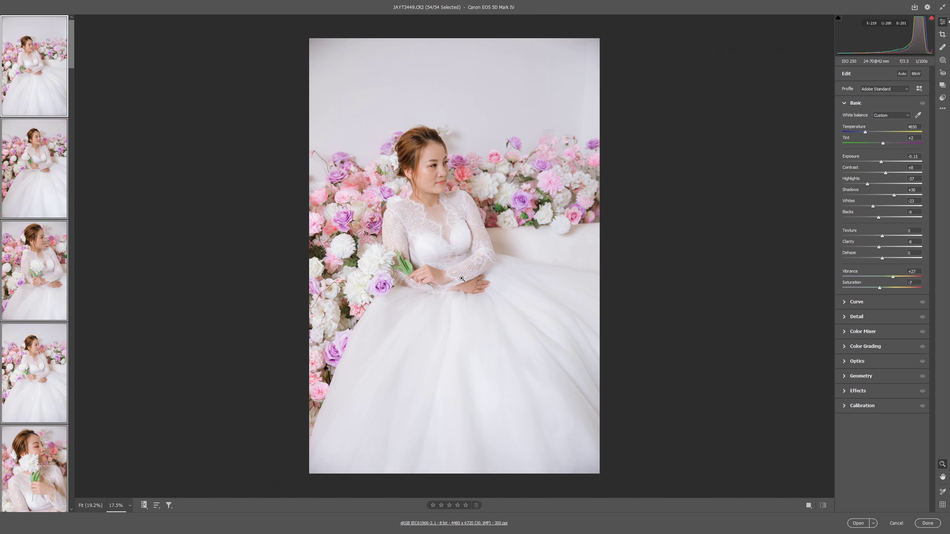
- Review the shared Tint +2 edit and Color Grading before/after, then open photo 5
key(q)
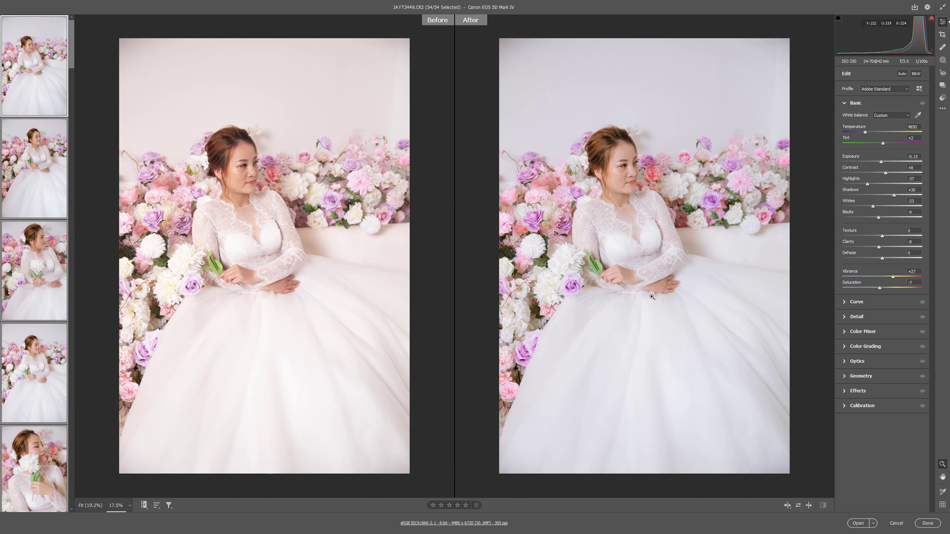
click(871, 346)
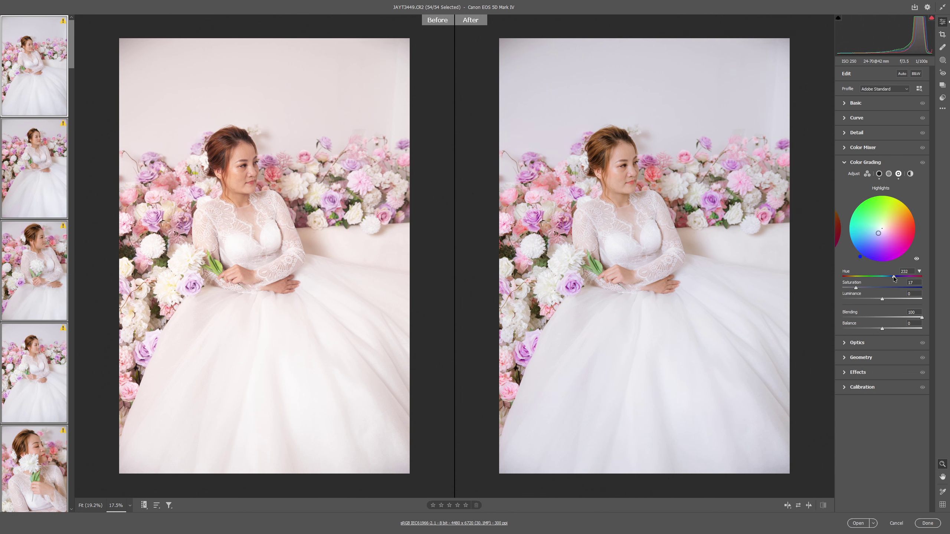
key(q)
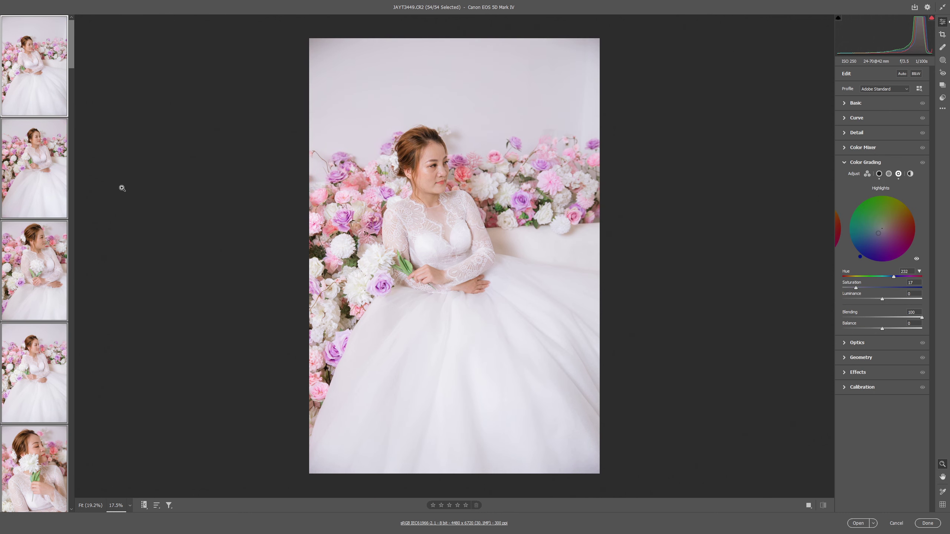
click(33, 454)
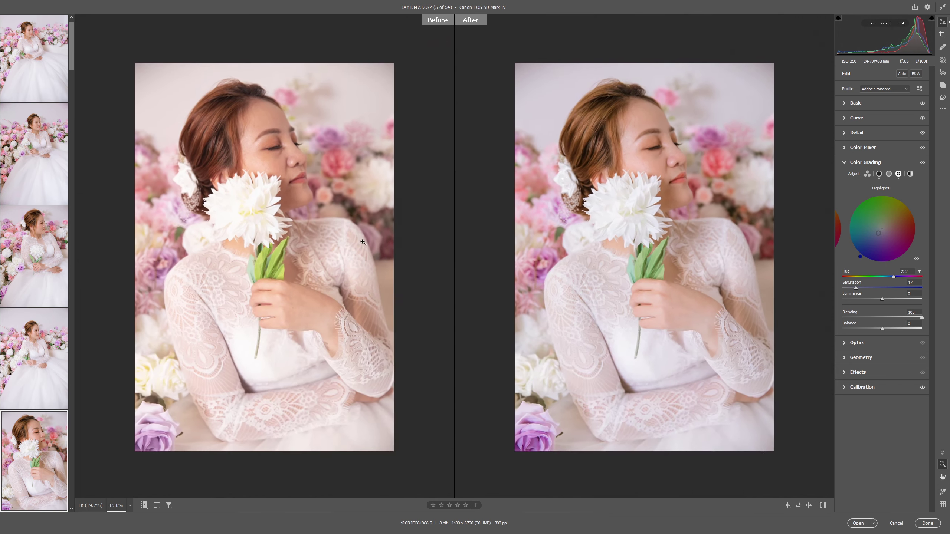
- Browse the filmstrip, reviewing photo 39, then photos 1 and 2
scroll(34, 150, down, 10)
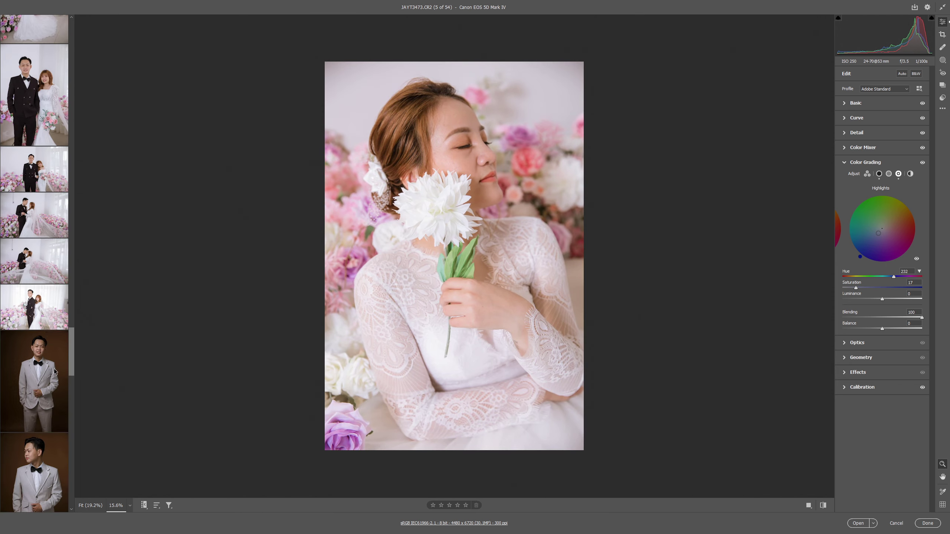
click(34, 307)
scroll(34, 299, down, 3)
scroll(33, 337, down, 5)
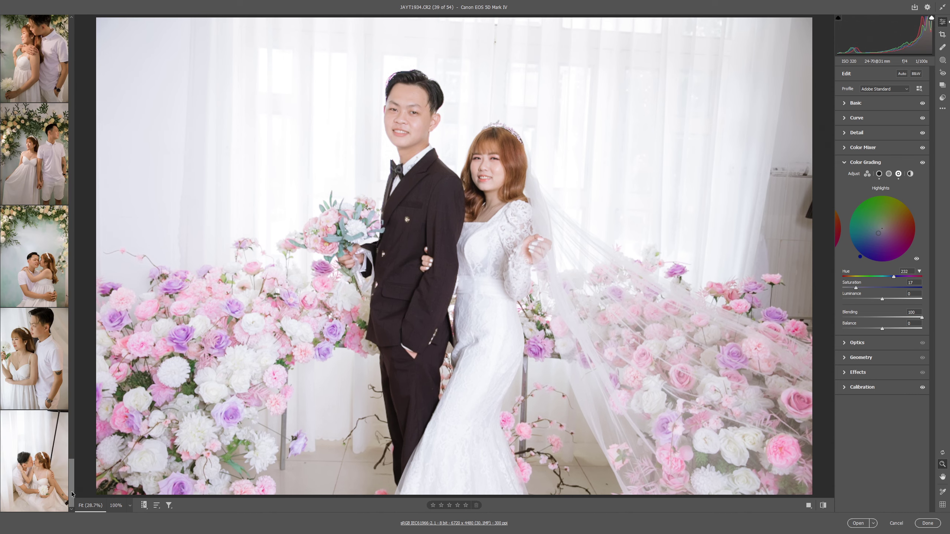
scroll(37, 374, down, 5)
scroll(34, 262, up, 15)
click(34, 65)
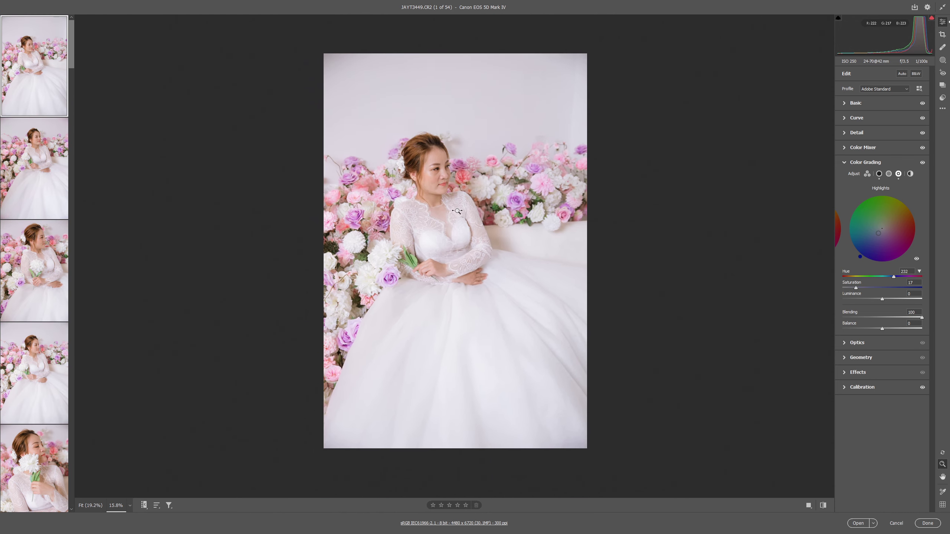
mouse_move(34, 169)
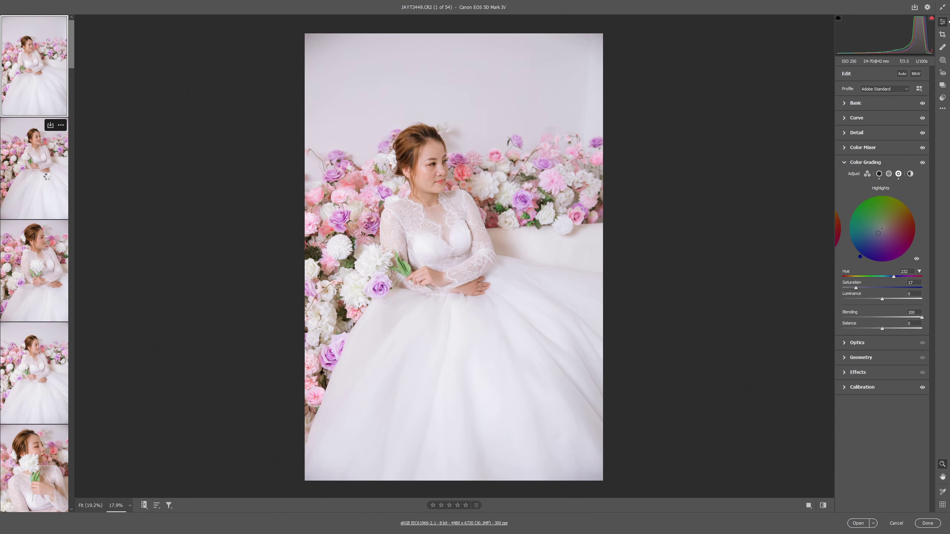
click(47, 177)
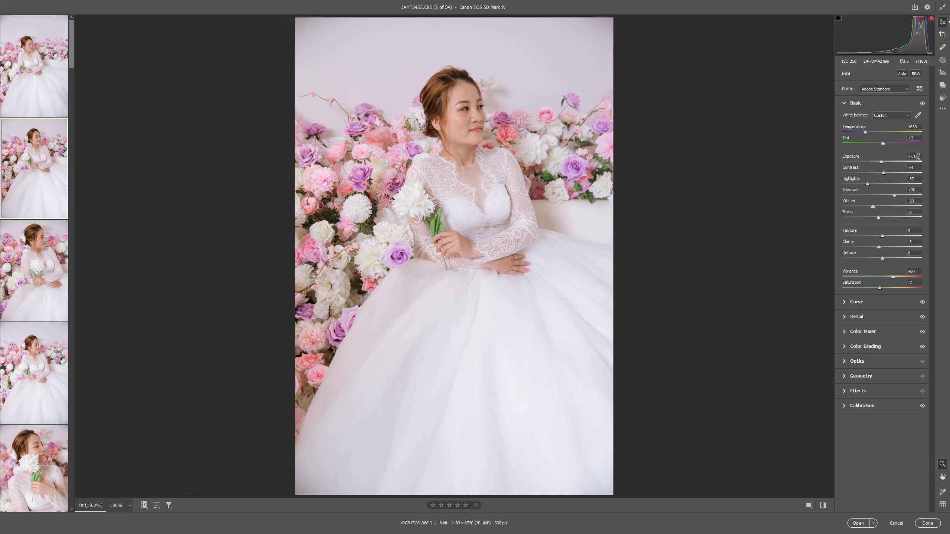
- Raise photo 3's Exposure to +0.05, then review photos 4 through 8
click(39, 270)
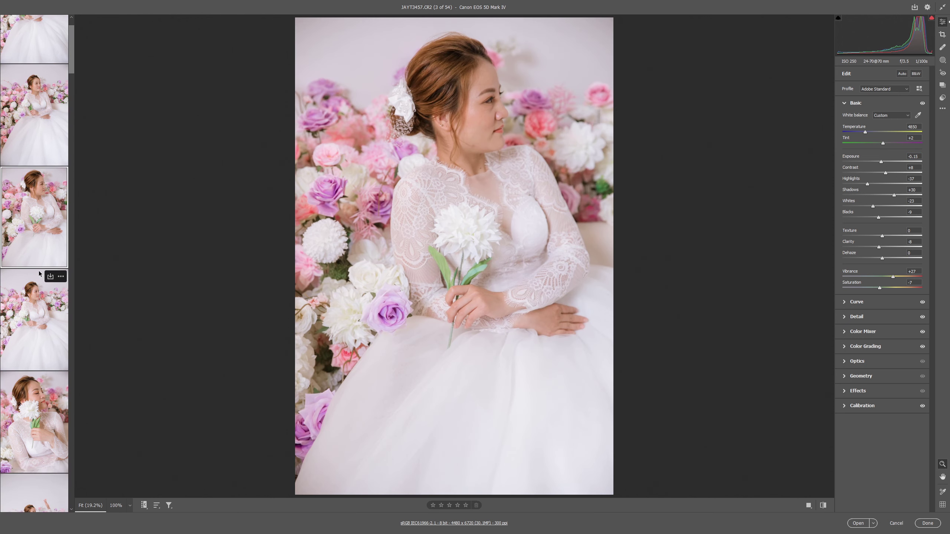
drag(881, 162, 882, 162)
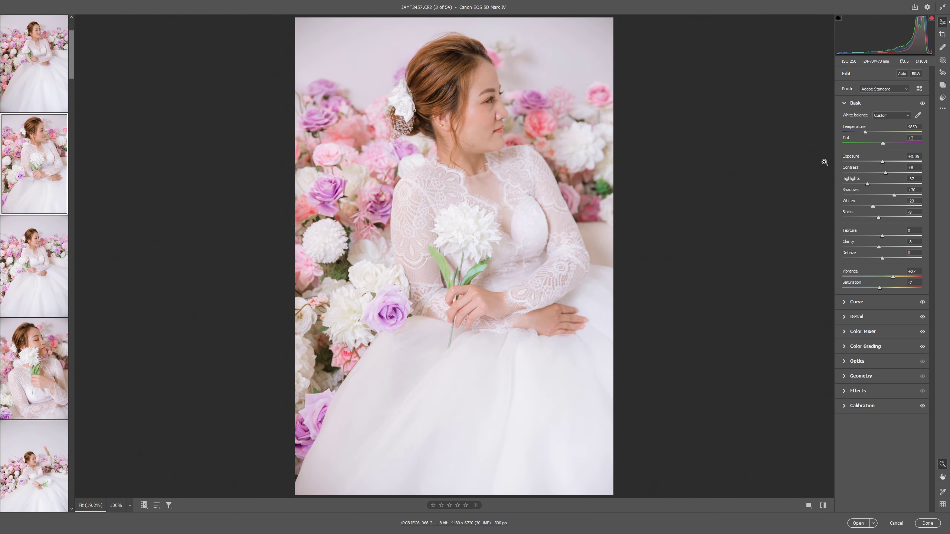
click(37, 233)
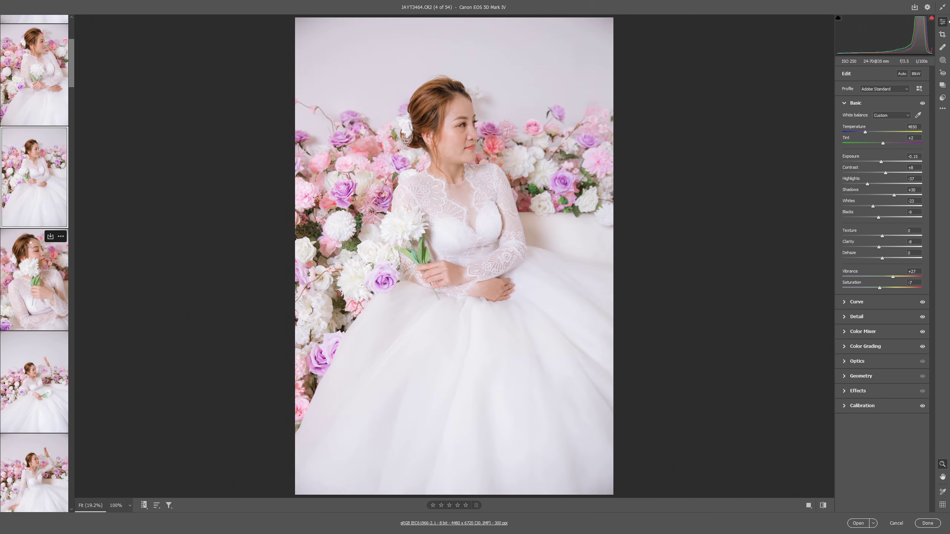
click(31, 250)
click(42, 301)
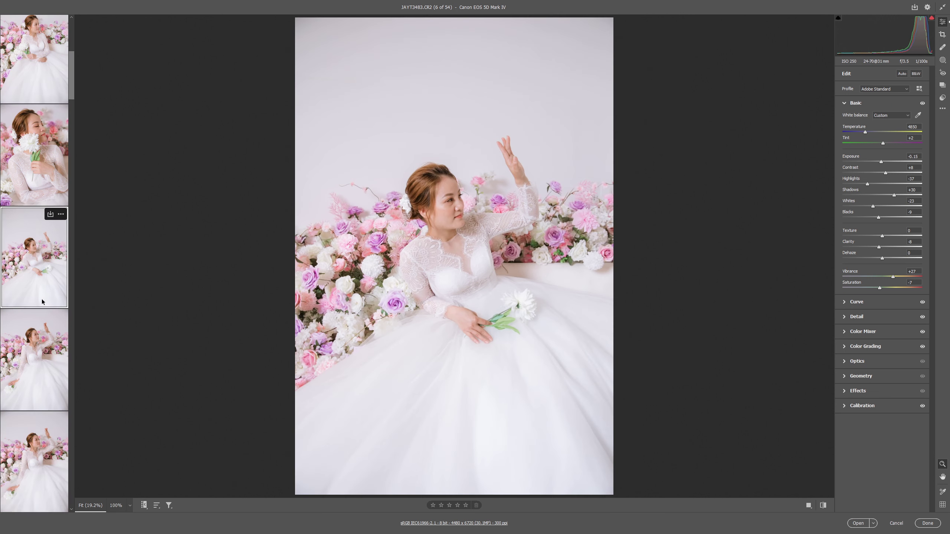
click(43, 302)
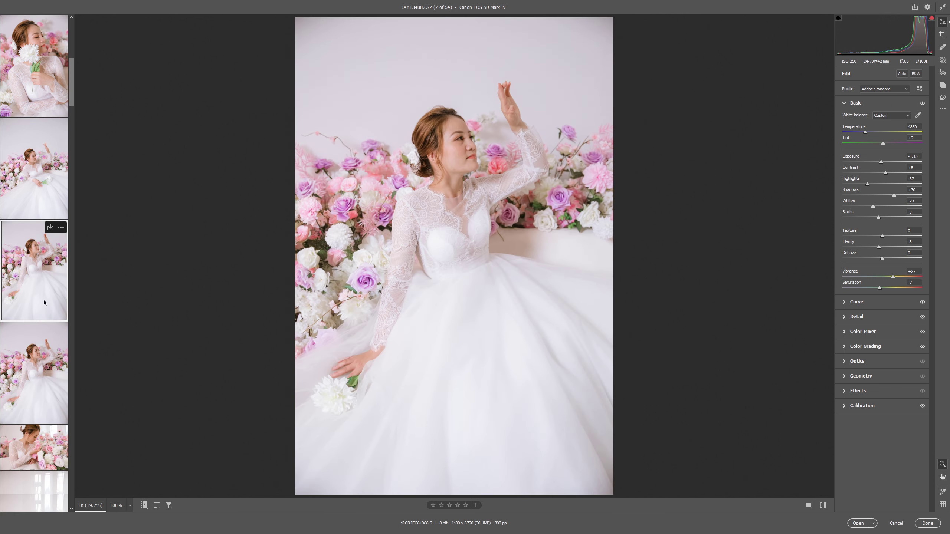
click(38, 369)
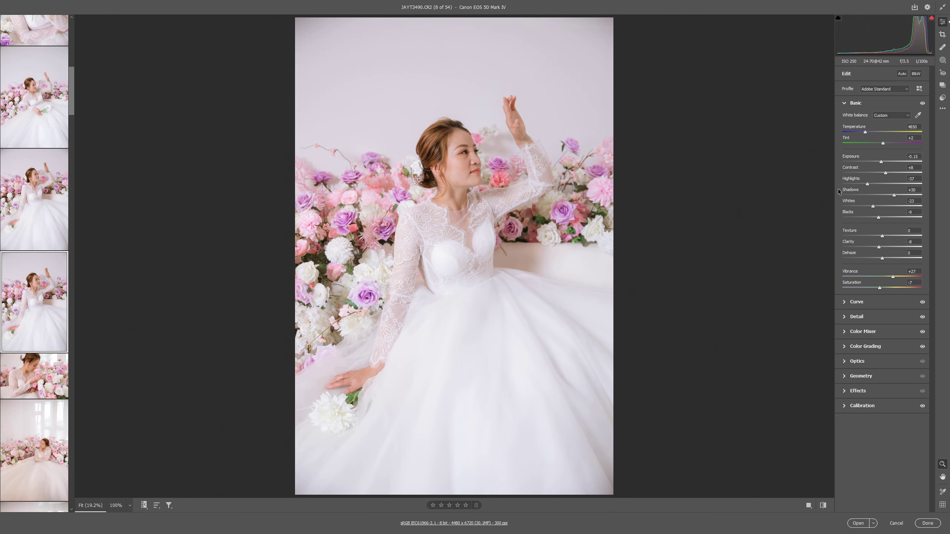
- Reset photo 9's Exposure to zero and cool the temperature on photos 9 and 10
key(Down)
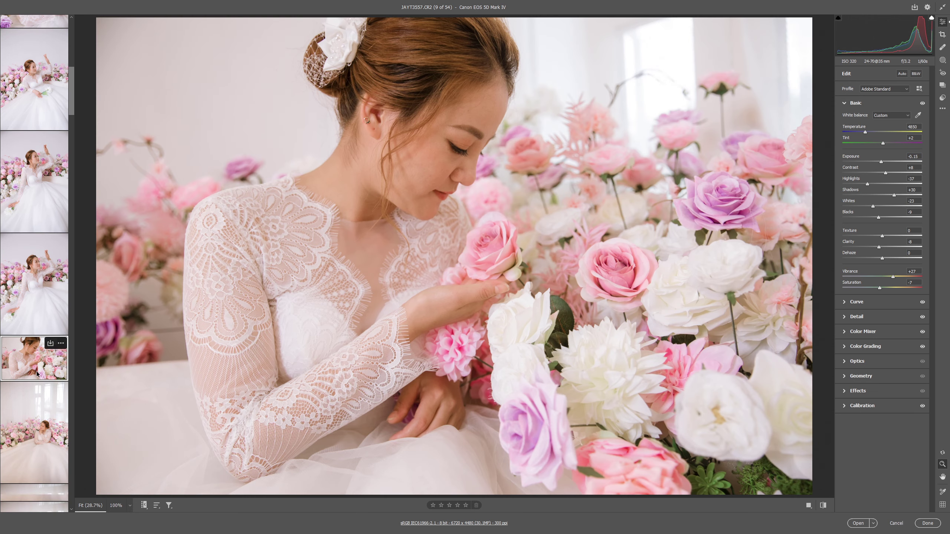
double_click(881, 161)
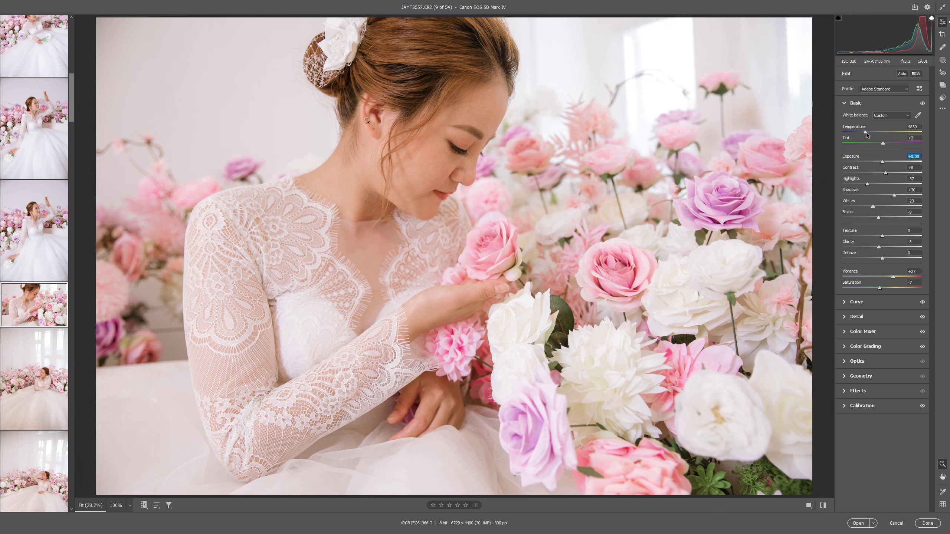
drag(866, 133, 861, 131)
click(28, 340)
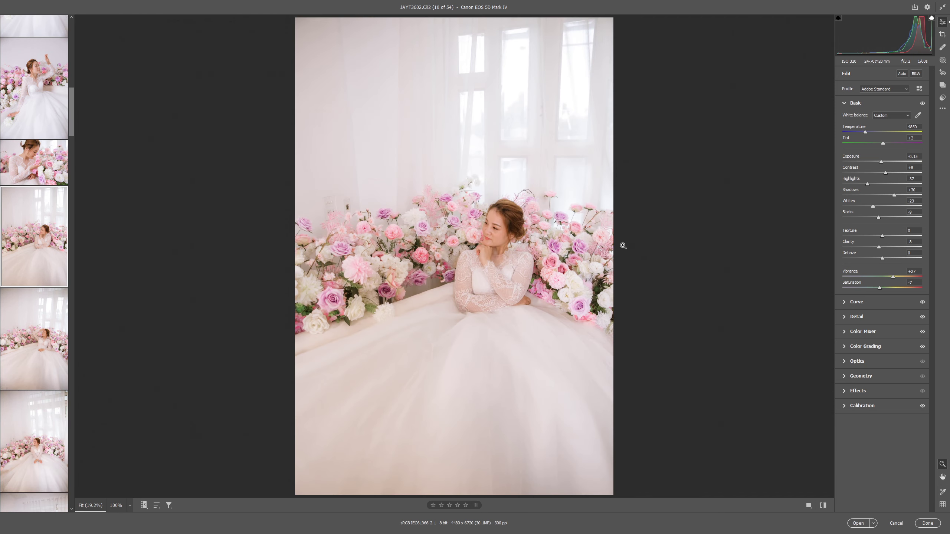
drag(866, 132, 867, 133)
- Select all 54 photos and expand the Color Mixer, then return to photo 9
key(ctrl+a)
click(868, 331)
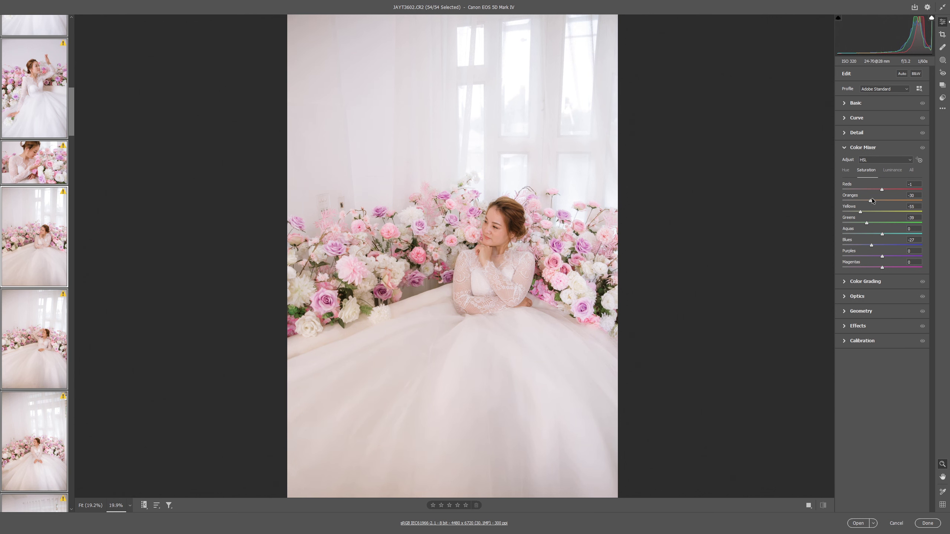
click(37, 332)
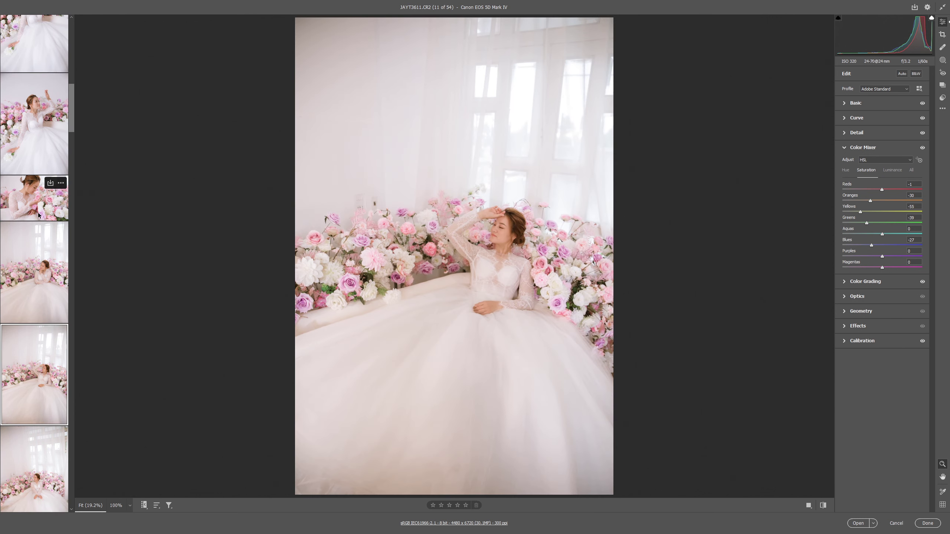
click(38, 215)
- Show the Basic panel and compare photo 9 with its original
click(856, 103)
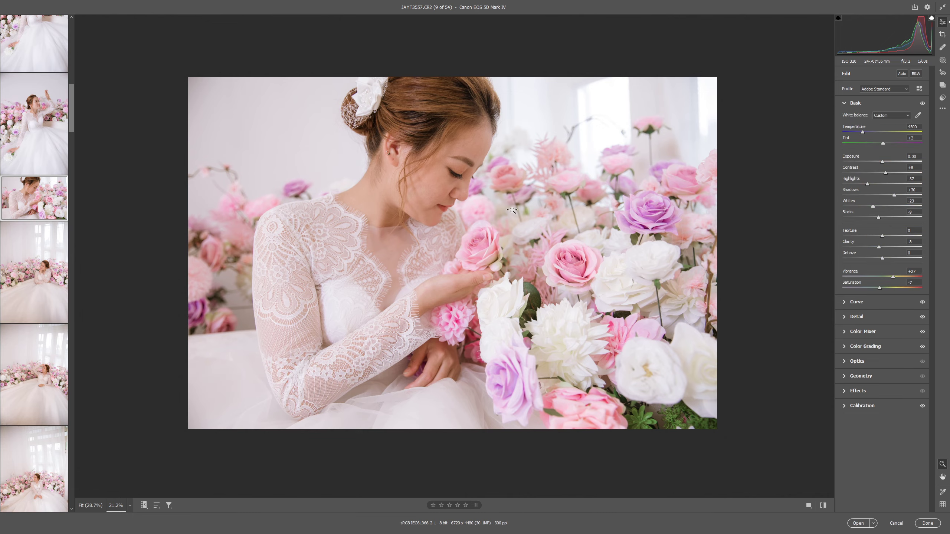
scroll(654, 213, down, 1)
scroll(654, 213, up, 1)
key(q)
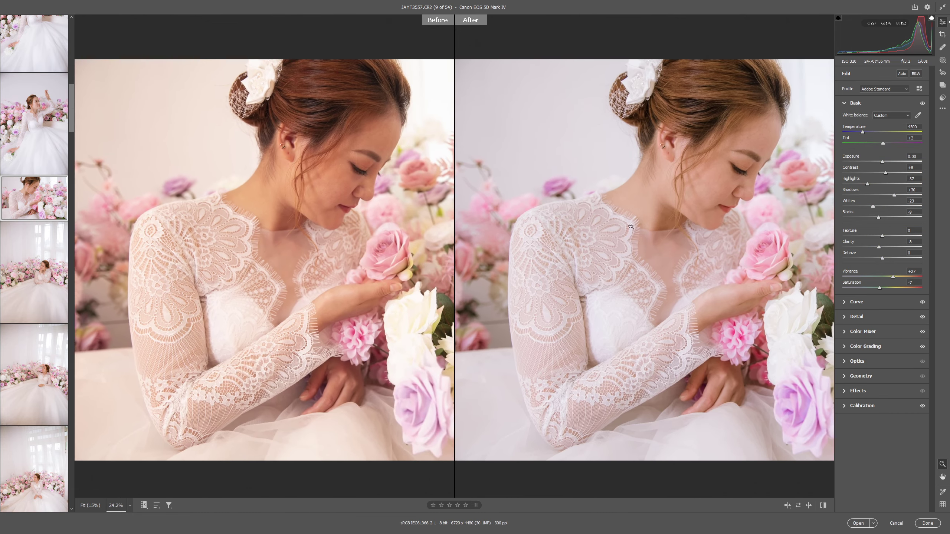
key(q)
scroll(37, 210, down, 2)
scroll(40, 215, down, 1)
- Step through photos 10 and 11, comparing before and after
click(39, 215)
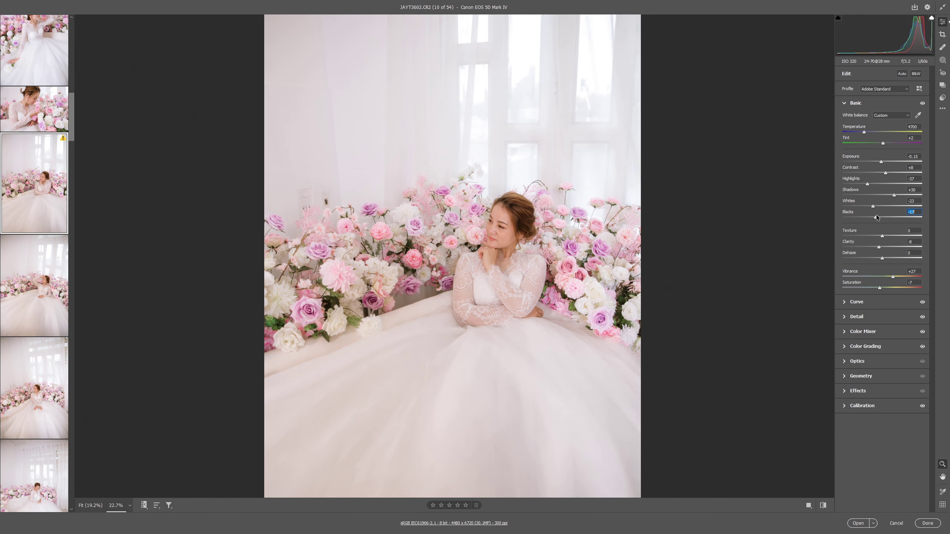
scroll(33, 245, down, 1)
click(37, 231)
scroll(38, 231, down, 2)
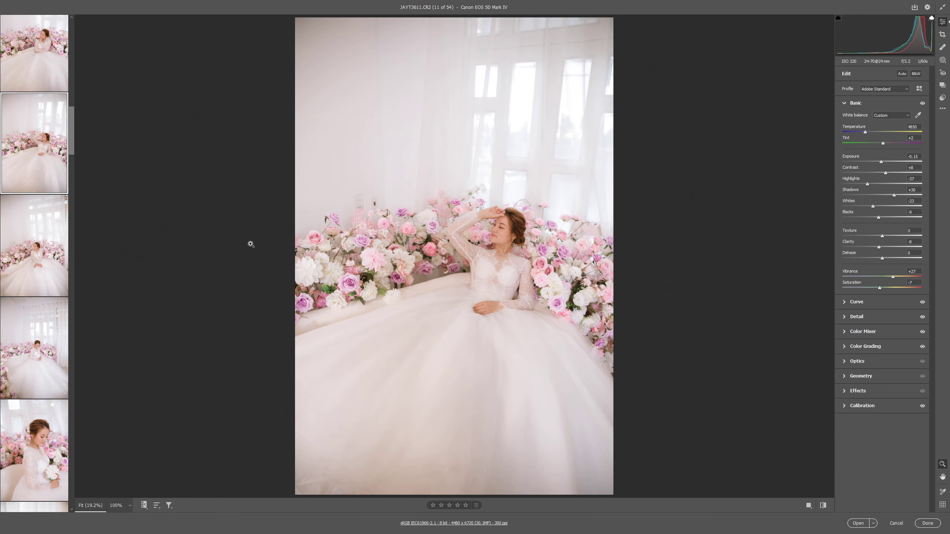
key(q)
key(q)
key(q)
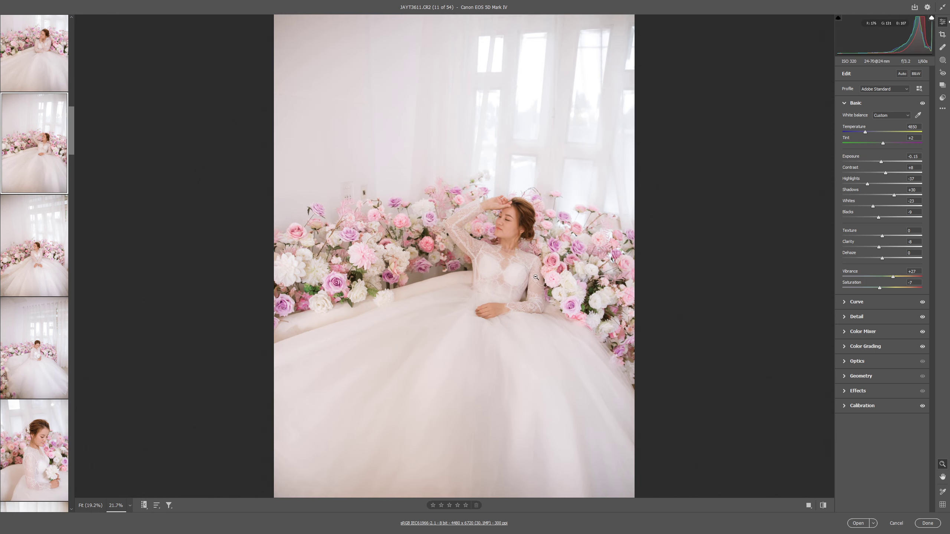
scroll(61, 119, down, 1)
scroll(48, 149, up, 3)
- On JAYT3602, reduce the Yellows saturation in Color Mixer HSL
click(48, 149)
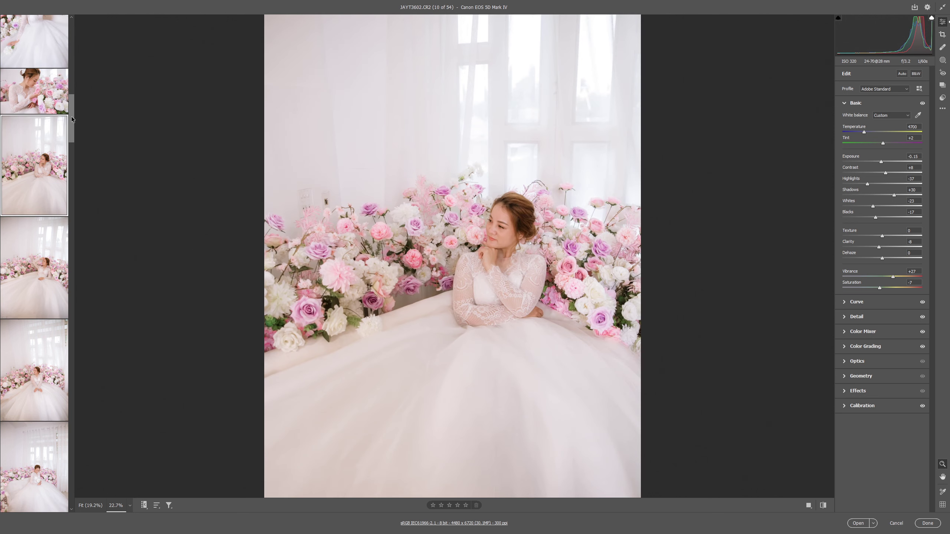
drag(70, 118, 70, 95)
scroll(71, 98, up, 1)
scroll(71, 78, up, 1)
scroll(72, 93, up, 1)
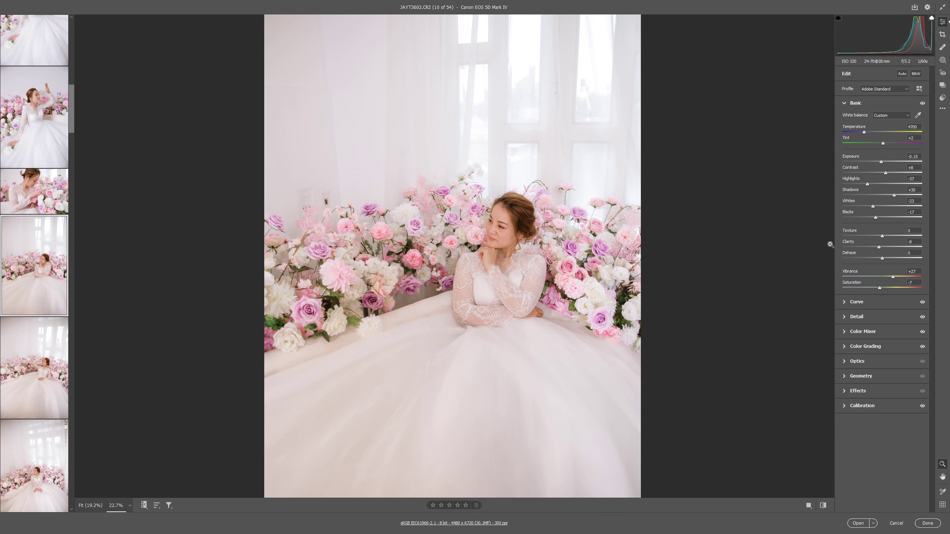
click(863, 332)
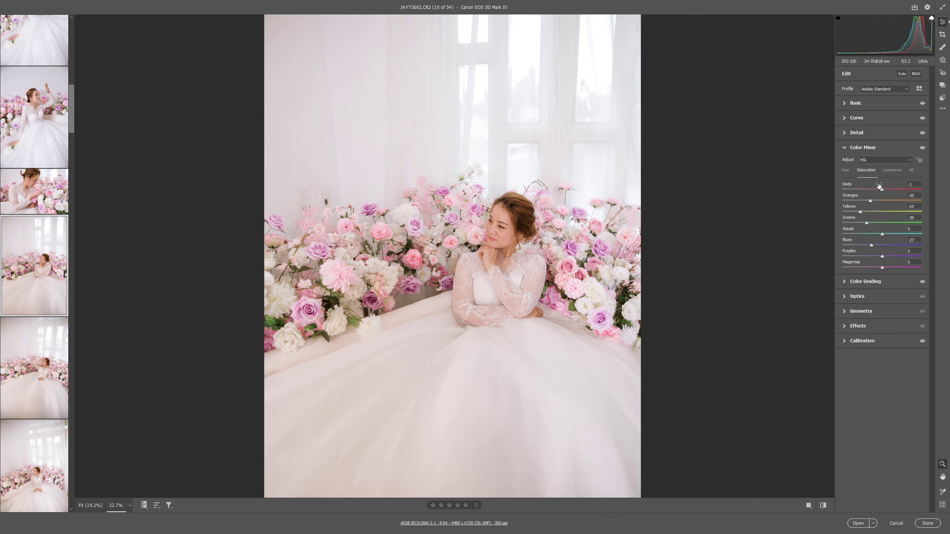
mouse_move(893, 212)
mouse_down()
mouse_move(846, 217)
mouse_move(865, 221)
mouse_up()
- Select four photos, then view JAYT3611 alone in Before/After with Basic controls
scroll(52, 318, down, 3)
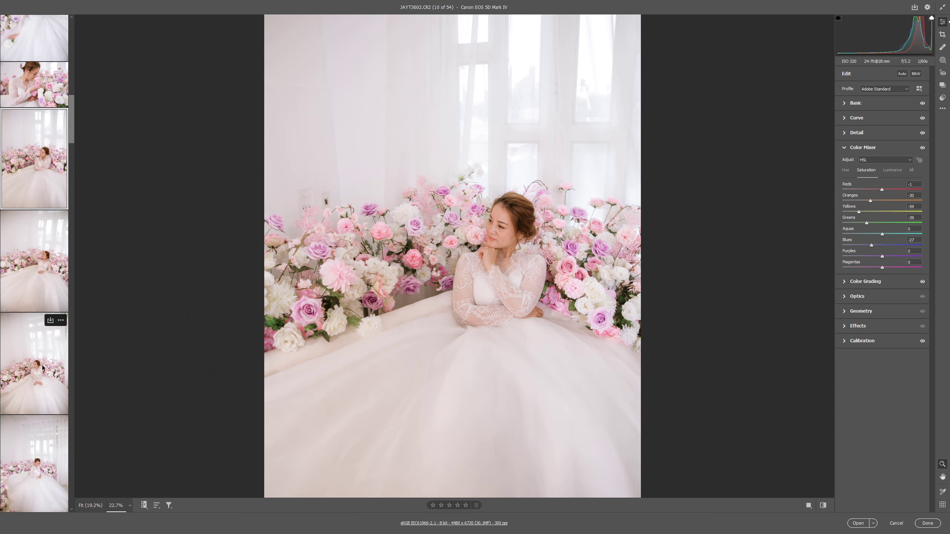
scroll(52, 356, down, 2)
shift+click(52, 367)
click(52, 165)
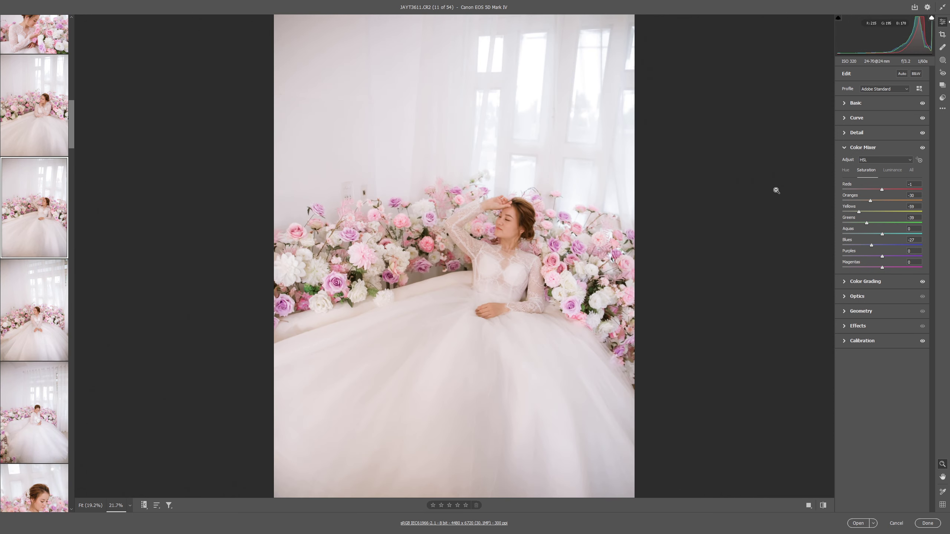
click(856, 102)
key(q)
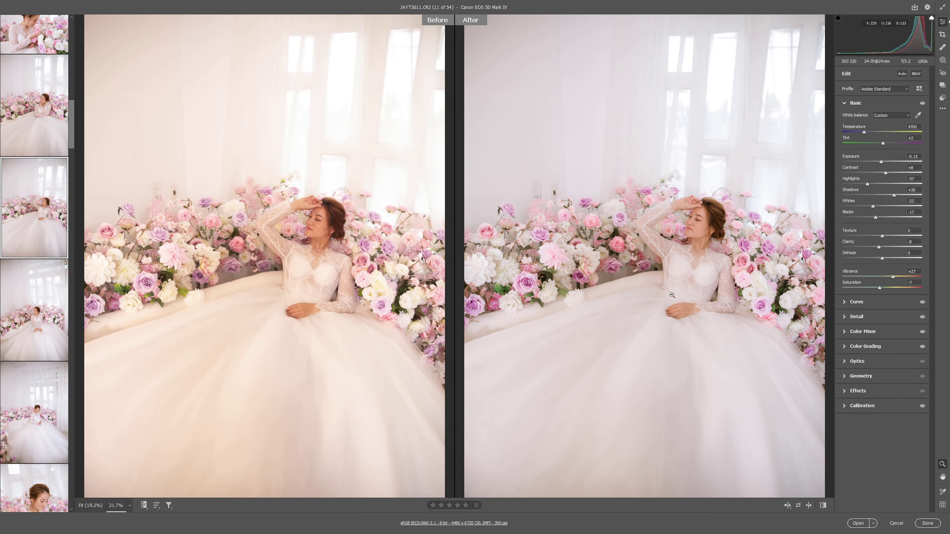
- Move to JAYT3633 and raise its Vibrance to +40
click(24, 318)
key(Down)
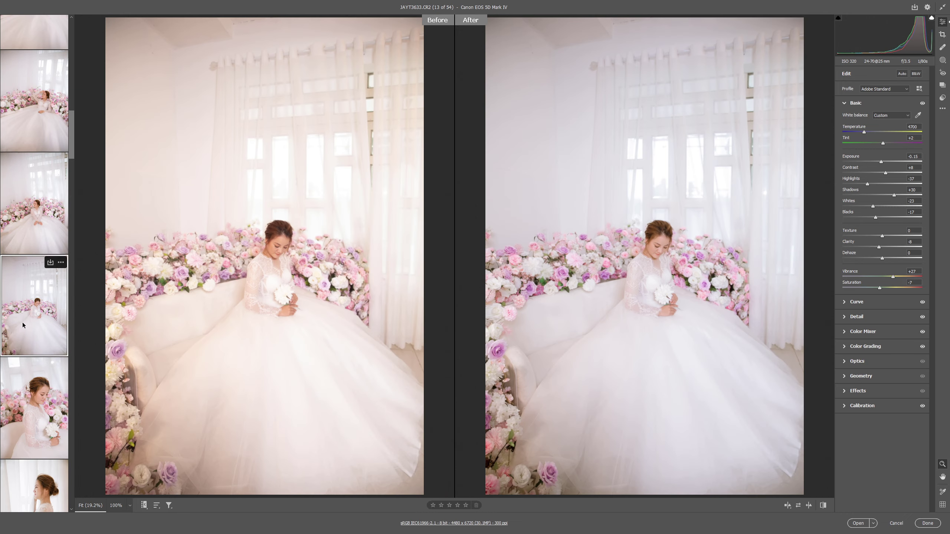
click(22, 322)
click(34, 232)
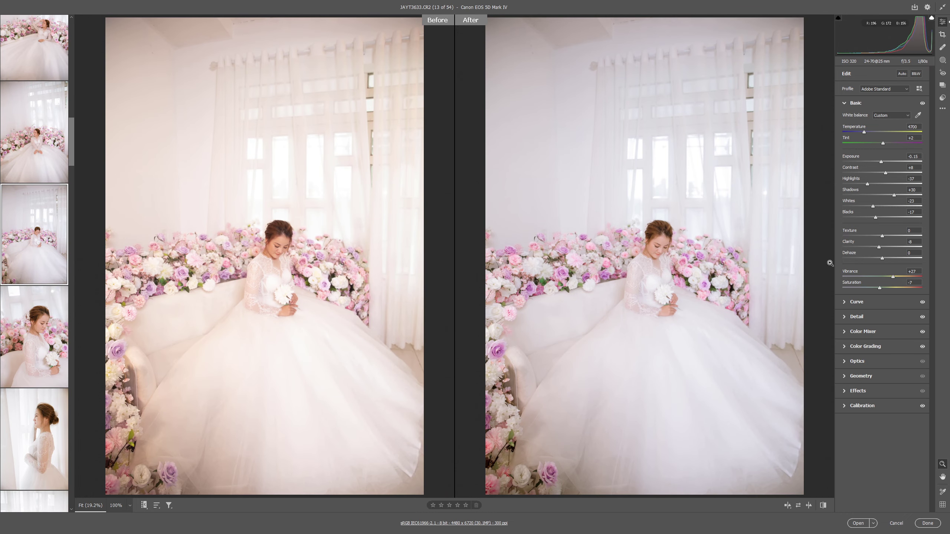
drag(894, 276, 898, 276)
scroll(22, 303, down, 2)
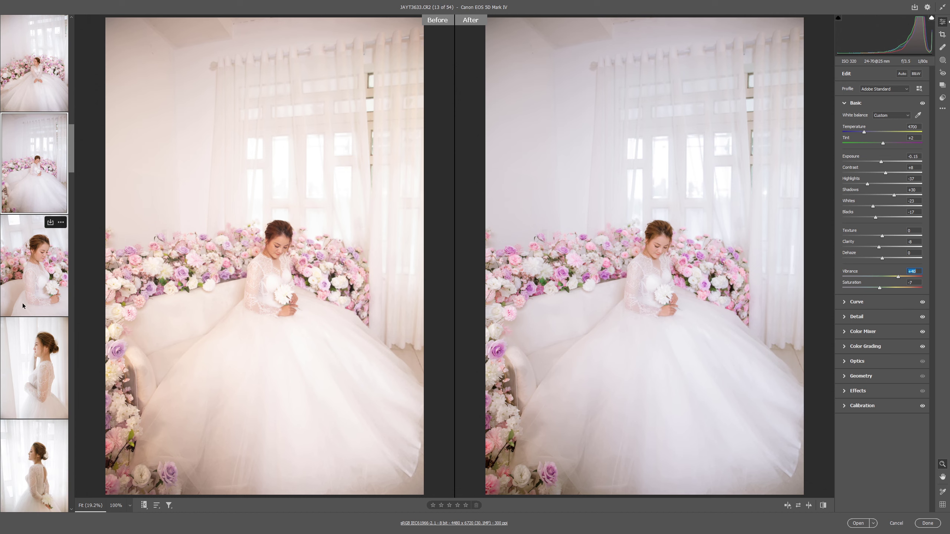
click(29, 287)
- On JAYT3674, reset white balance to As Shot and set Calibration Green Primary Hue to +11
click(55, 298)
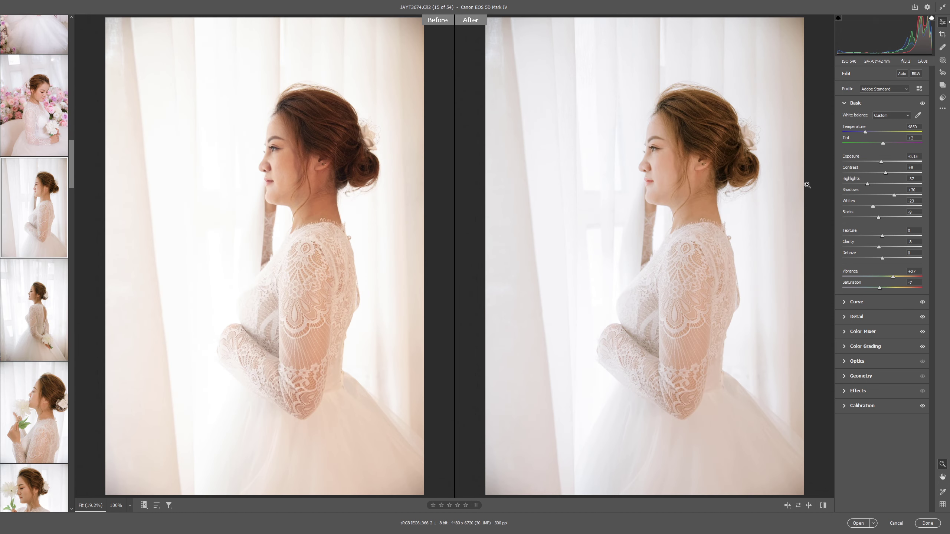
click(886, 115)
click(867, 404)
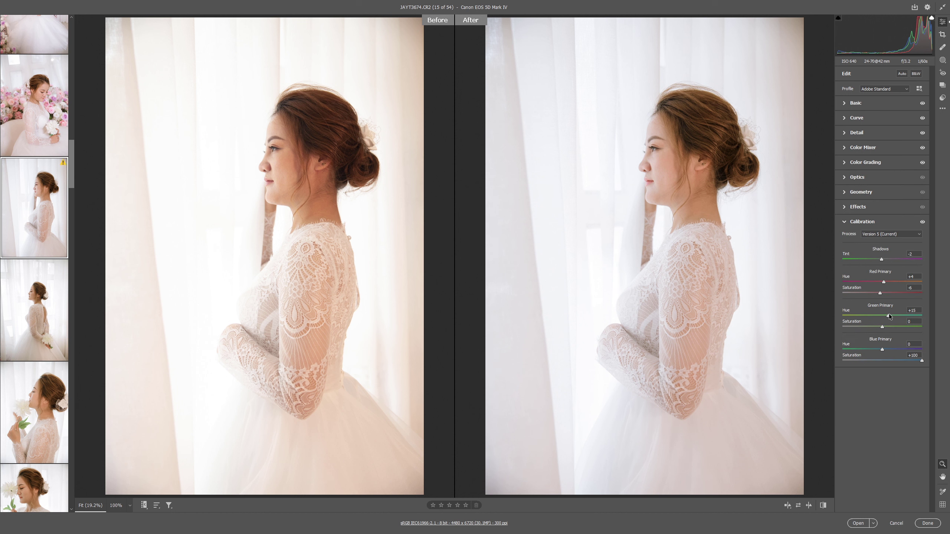
drag(888, 314, 888, 315)
- In the Basic panel, set Highlights to +7 and Exposure to -0.45
click(856, 103)
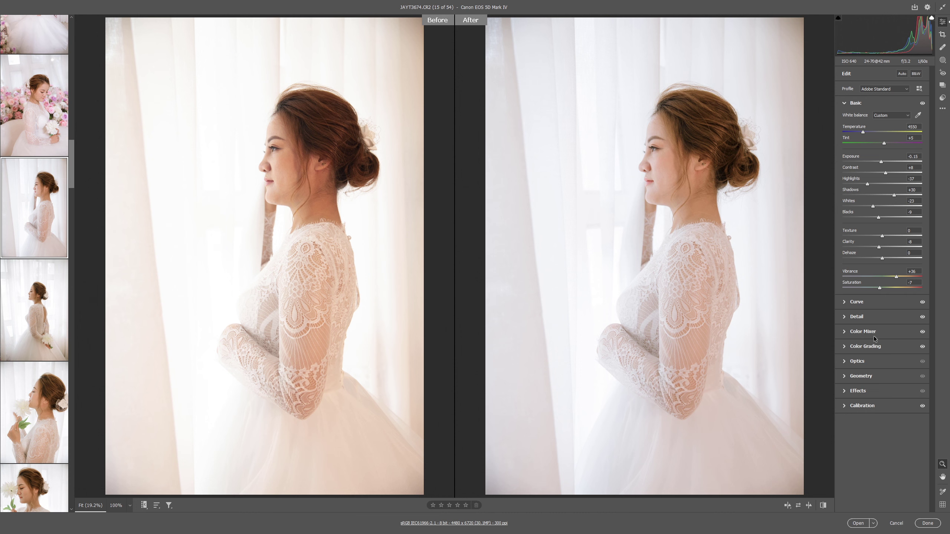
scroll(703, 202, up, 3)
scroll(693, 253, down, 4)
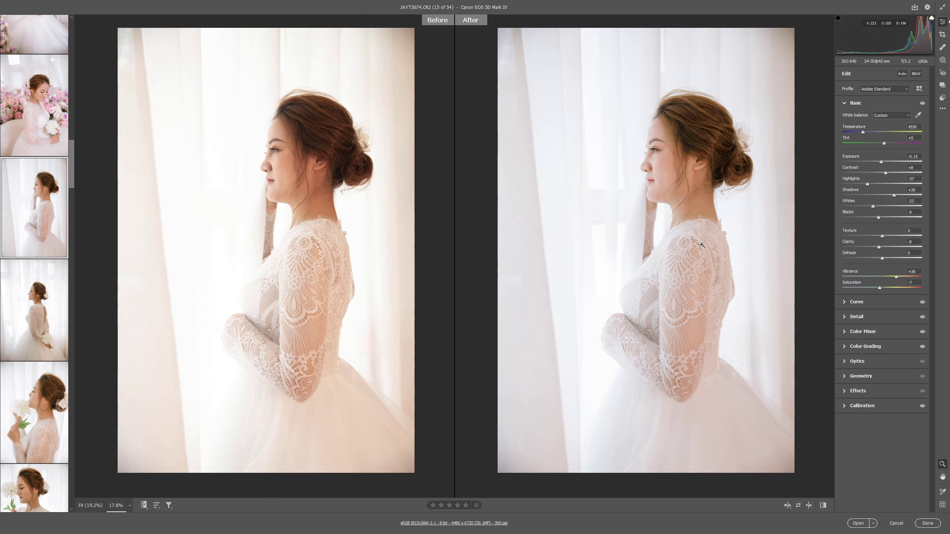
key(q)
key(q)
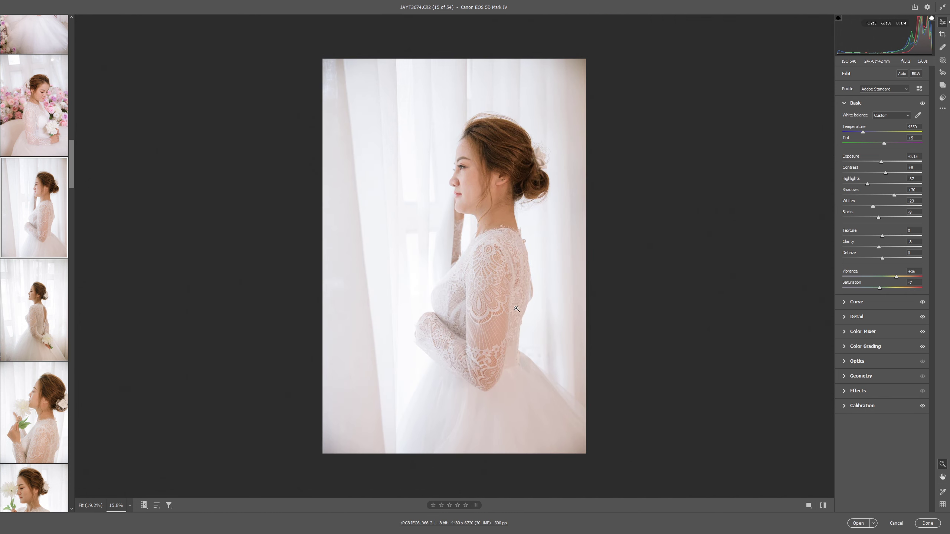
click(885, 183)
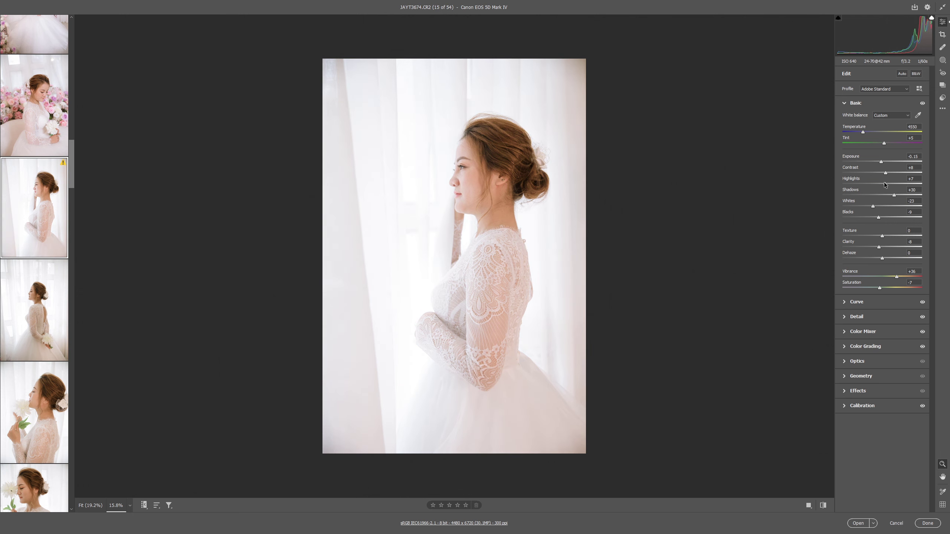
click(878, 162)
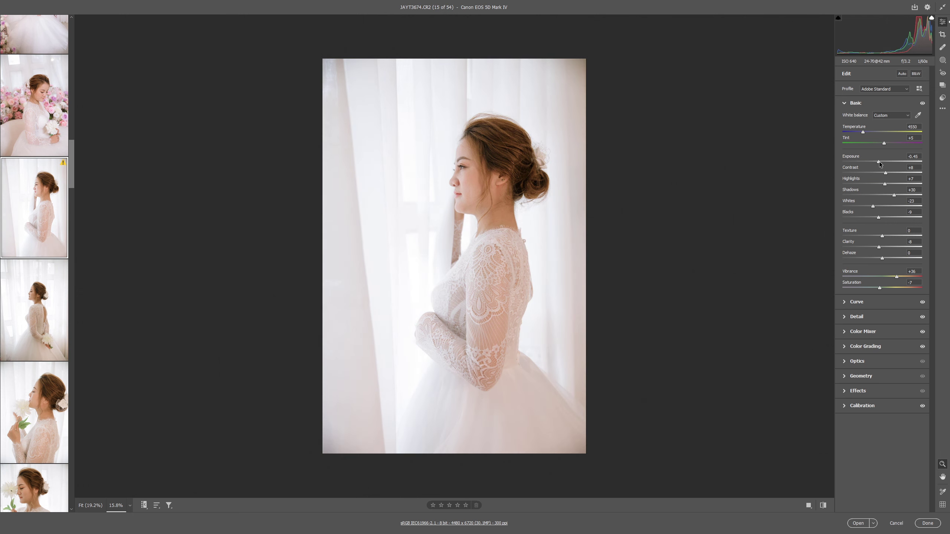
- Scroll the filmstrip and select four photos at once
scroll(33, 337, down, 2)
scroll(34, 337, down, 2)
scroll(33, 337, down, 1)
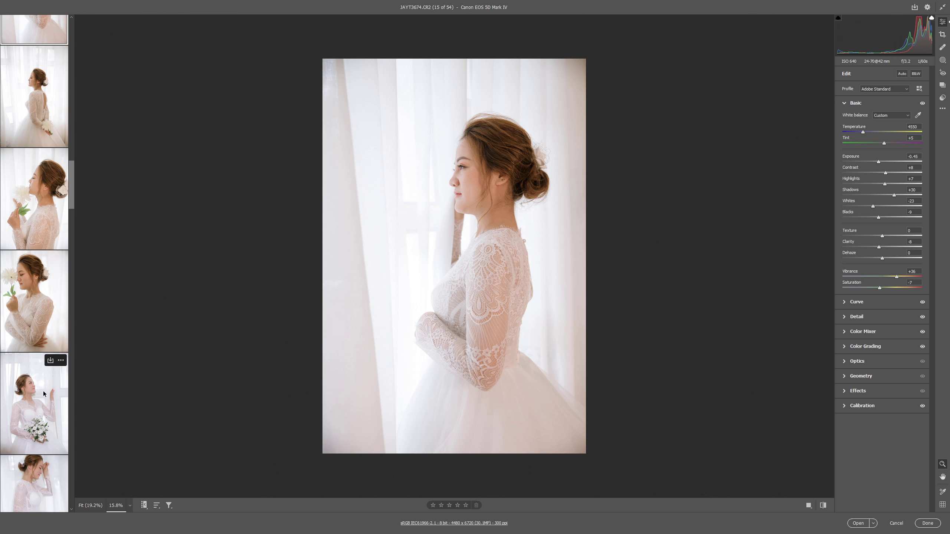
shift+click(23, 312)
scroll(30, 296, up, 2)
- Brighten the Exposure of JAYT3708
scroll(34, 285, up, 2)
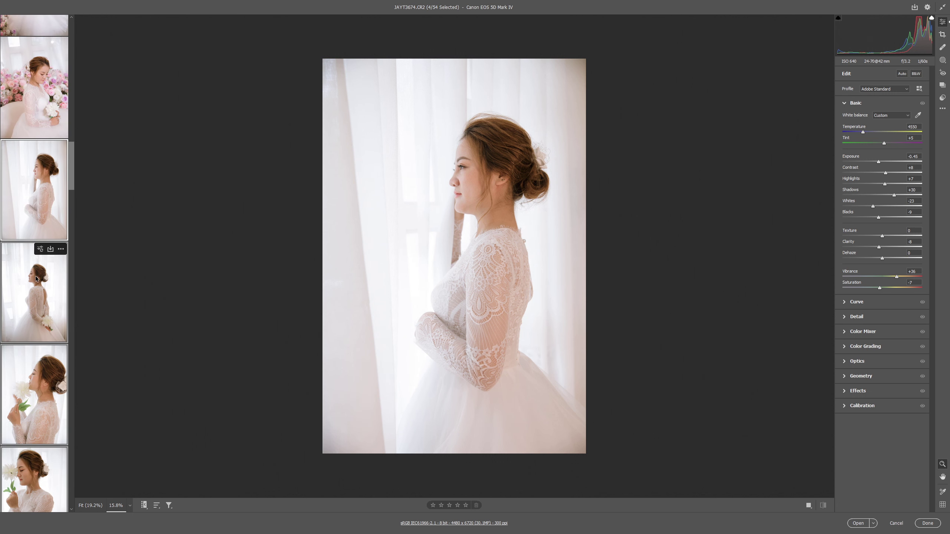
click(34, 285)
scroll(35, 286, down, 1)
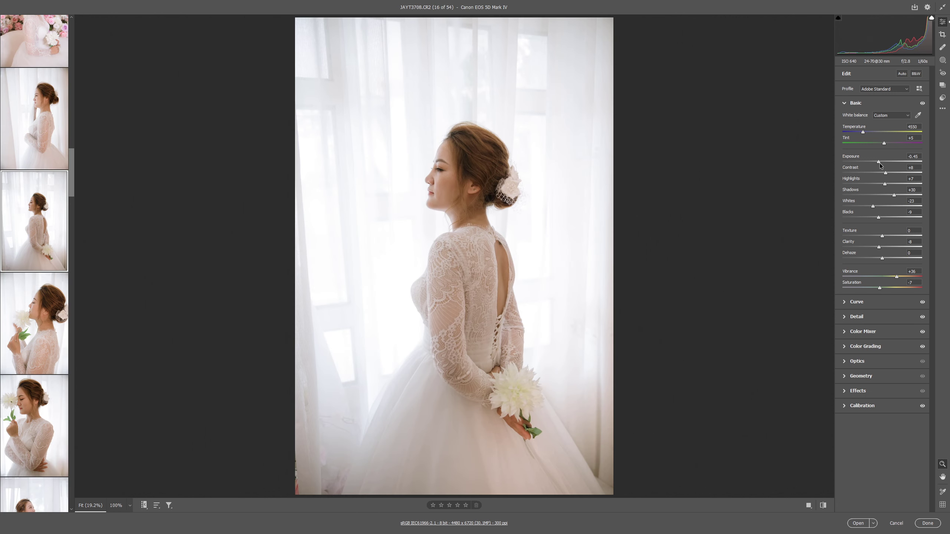
drag(879, 163, 881, 163)
scroll(48, 395, down, 1)
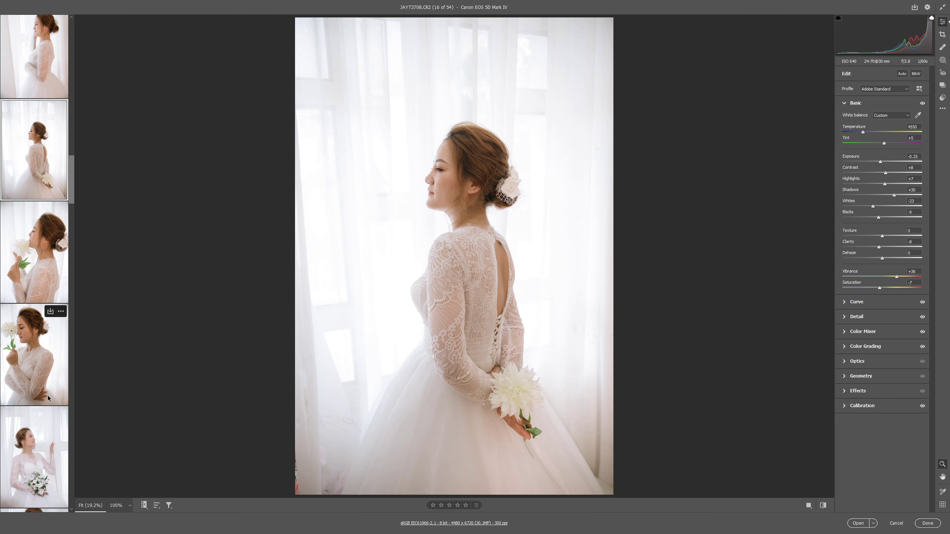
- Pass JAYT3737 and brighten the Exposure of JAYT3743
click(42, 258)
scroll(32, 241, down, 1)
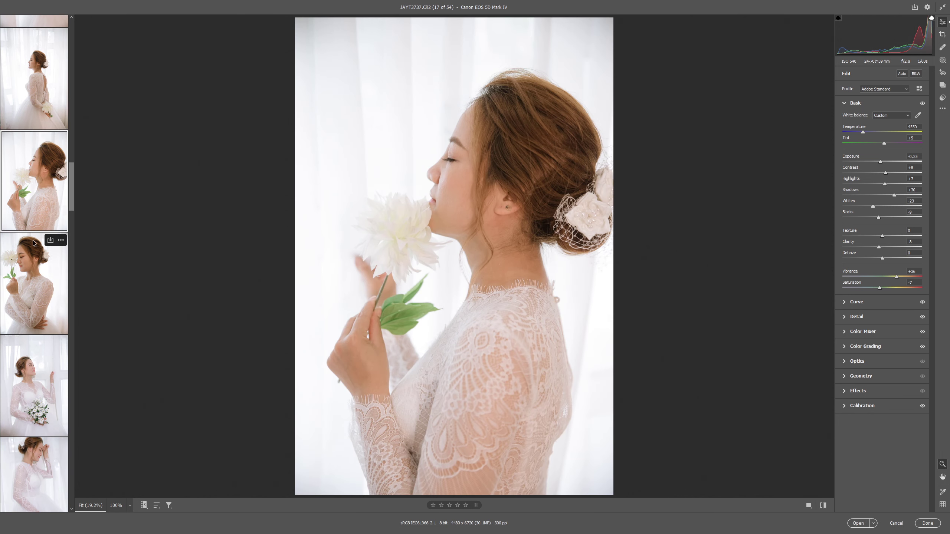
click(33, 241)
scroll(35, 258, down, 1)
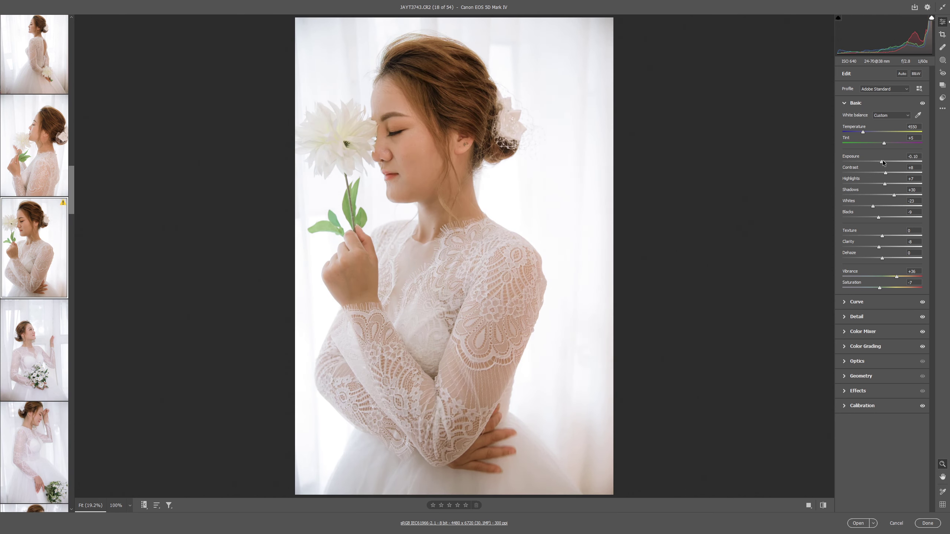
drag(880, 162, 882, 162)
- Warm JAYT3771 to Temperature 5050 and raise Highlights to -4
click(34, 350)
scroll(34, 262, down, 1)
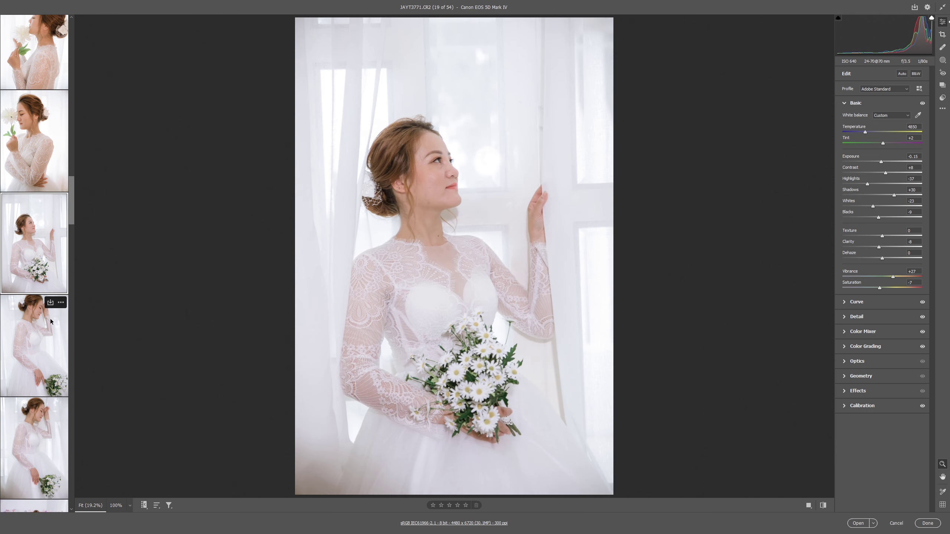
drag(865, 132, 868, 132)
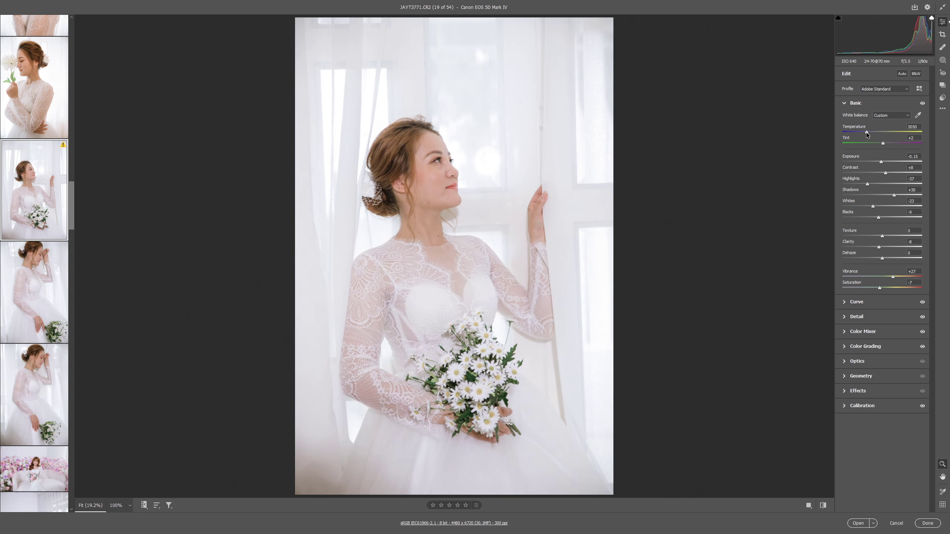
click(880, 184)
scroll(30, 397, down, 3)
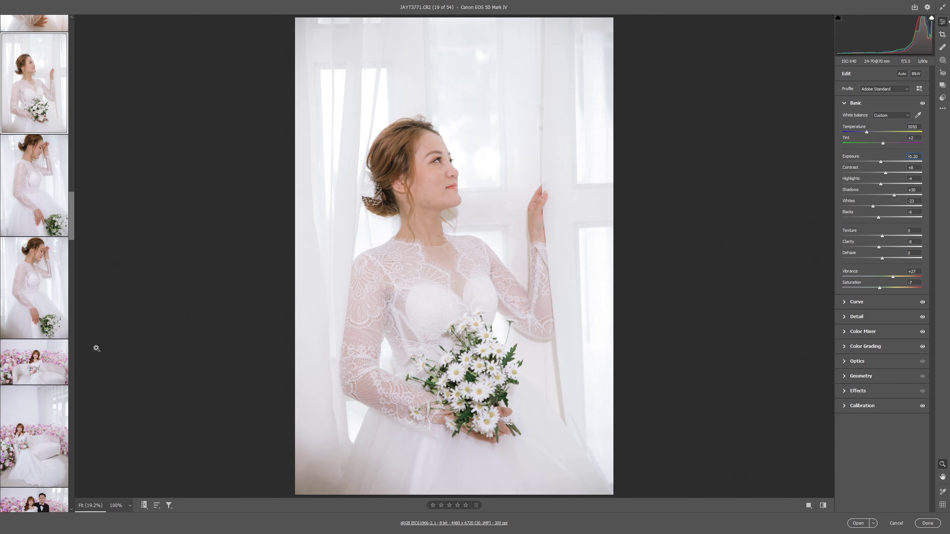
click(30, 292)
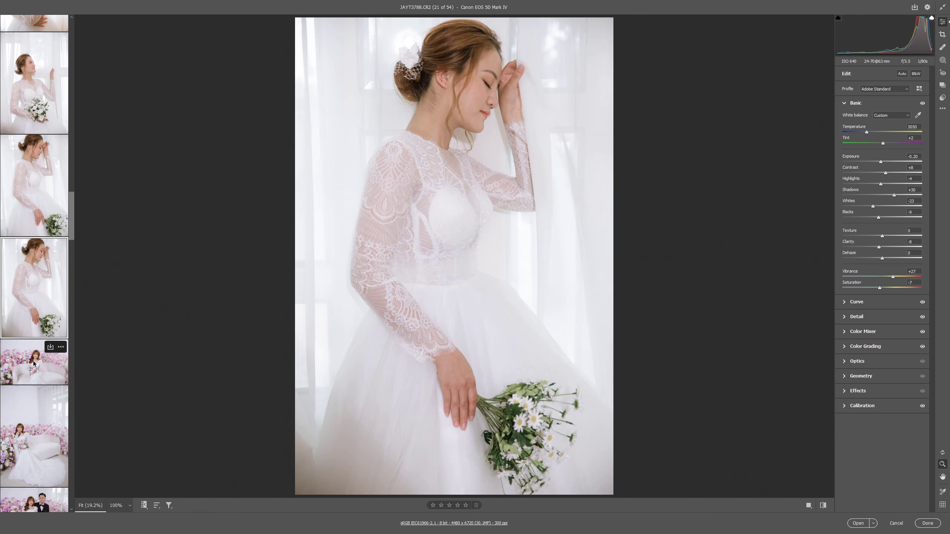
click(34, 362)
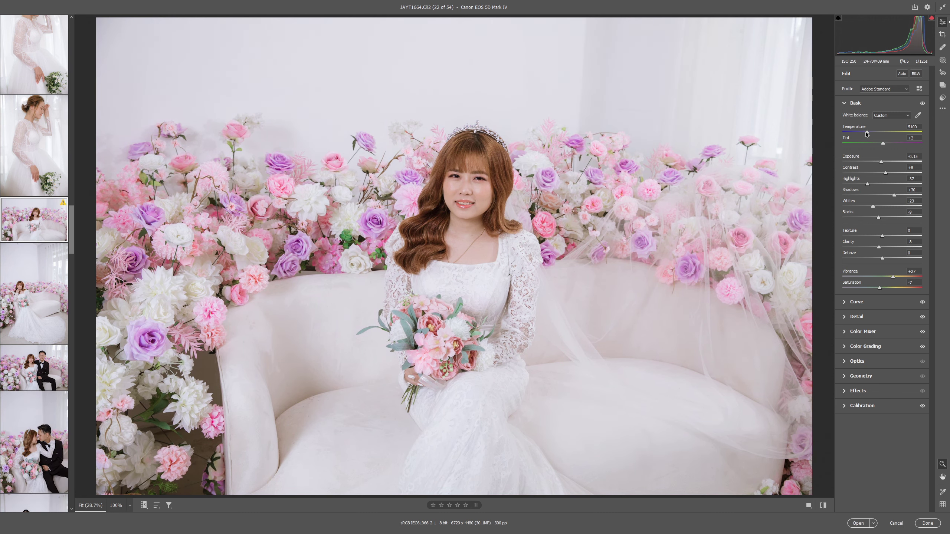
- Review photo 22 before/after and raise its Reds saturation to +16
key(q)
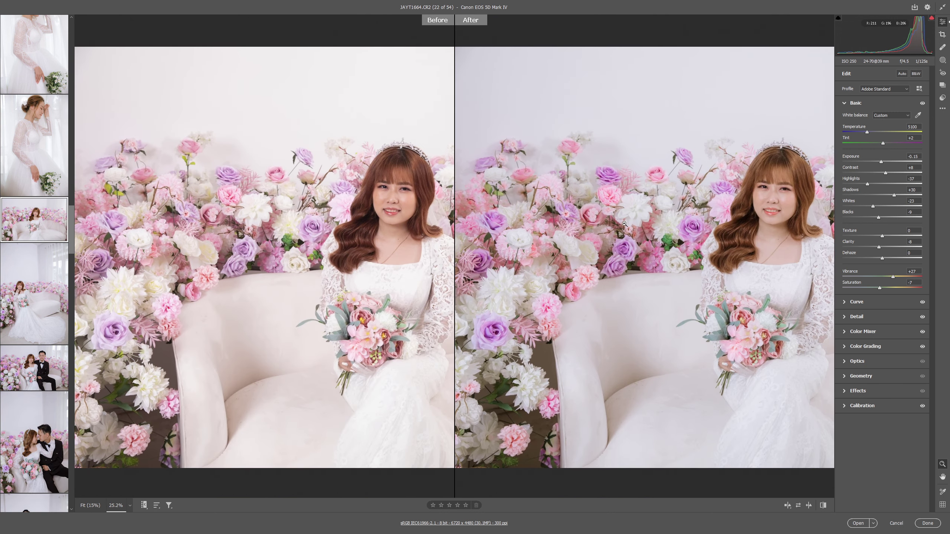
key(q)
key(q)
click(482, 211)
click(590, 203)
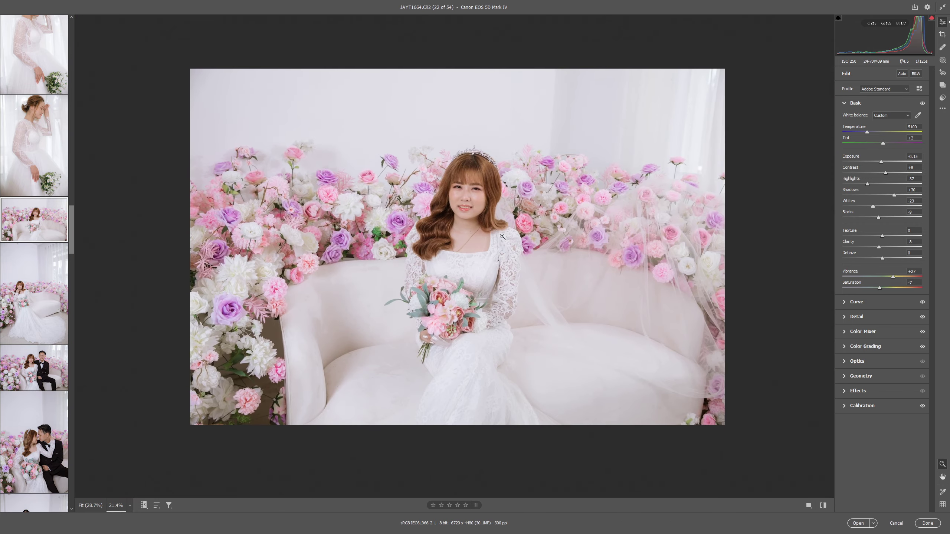
click(870, 332)
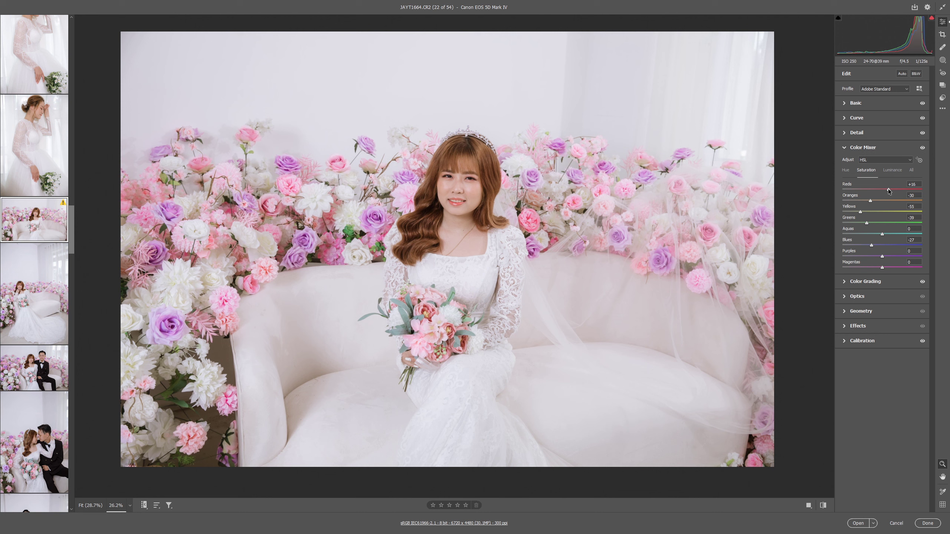
click(858, 106)
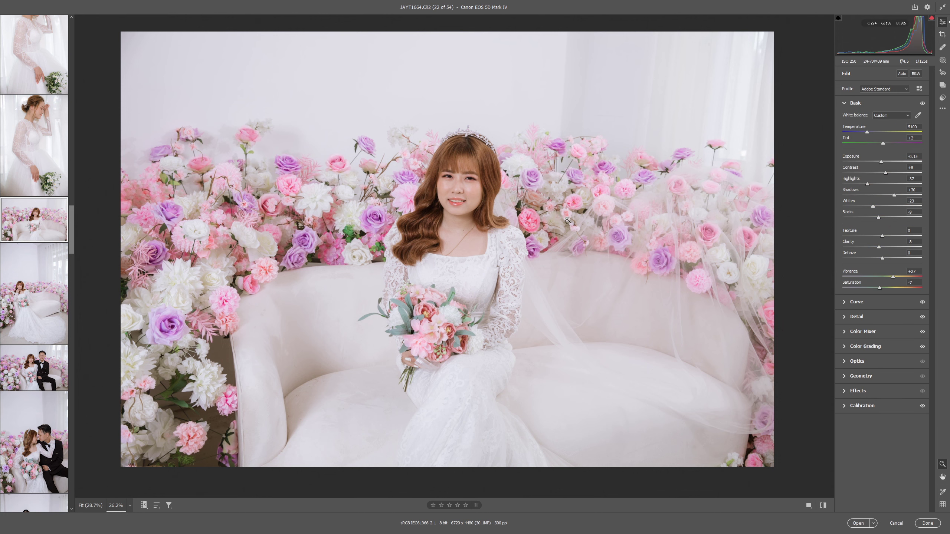
- Move through the filmstrip to JAYT1704, the couple seated on the white sofa
scroll(41, 393, down, 2)
scroll(41, 394, down, 4)
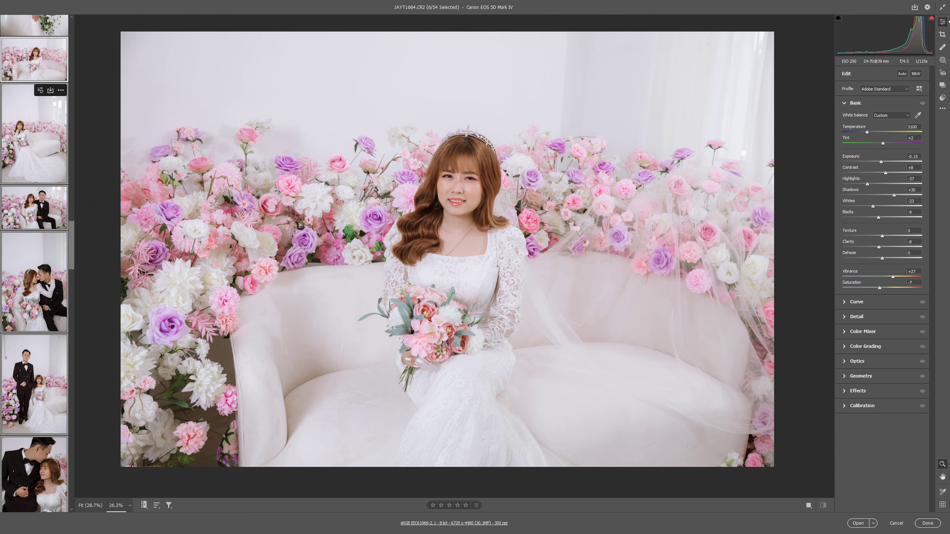
click(26, 145)
click(28, 180)
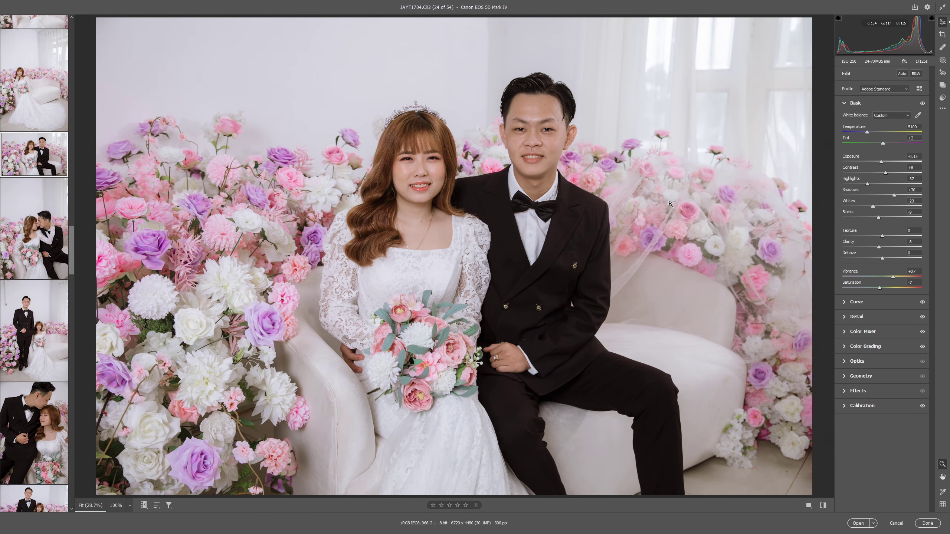
- Brighten the exposure of the seated couple and kissing couple photos
drag(883, 162, 883, 162)
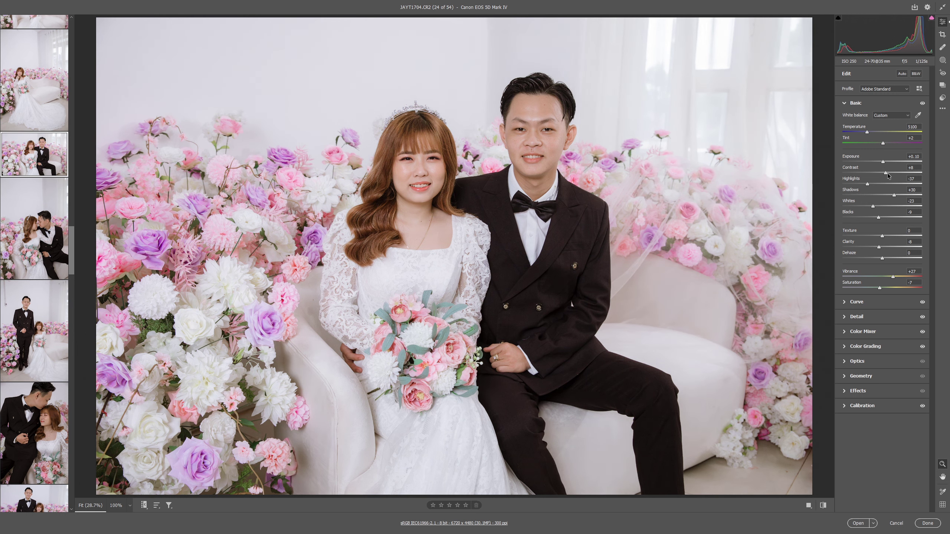
scroll(33, 337, down, 2)
shift+click(32, 438)
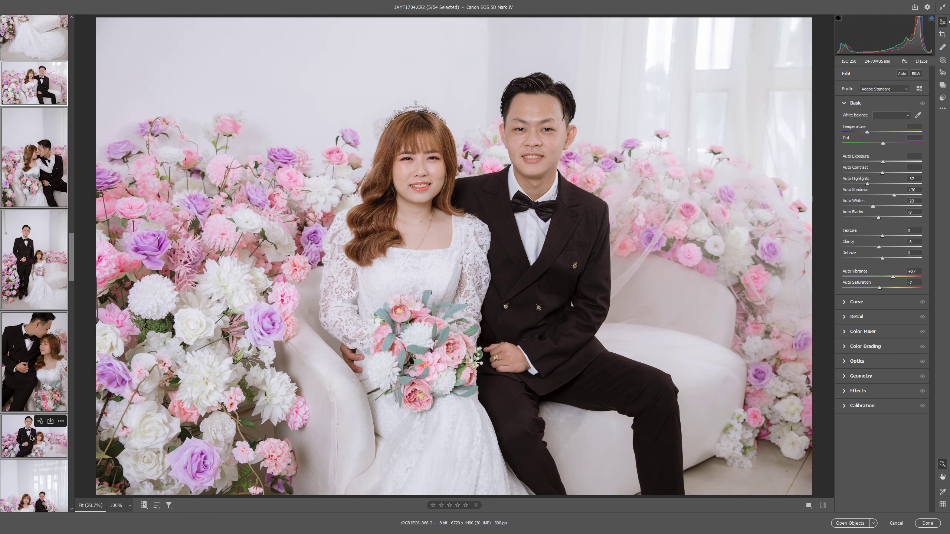
click(36, 269)
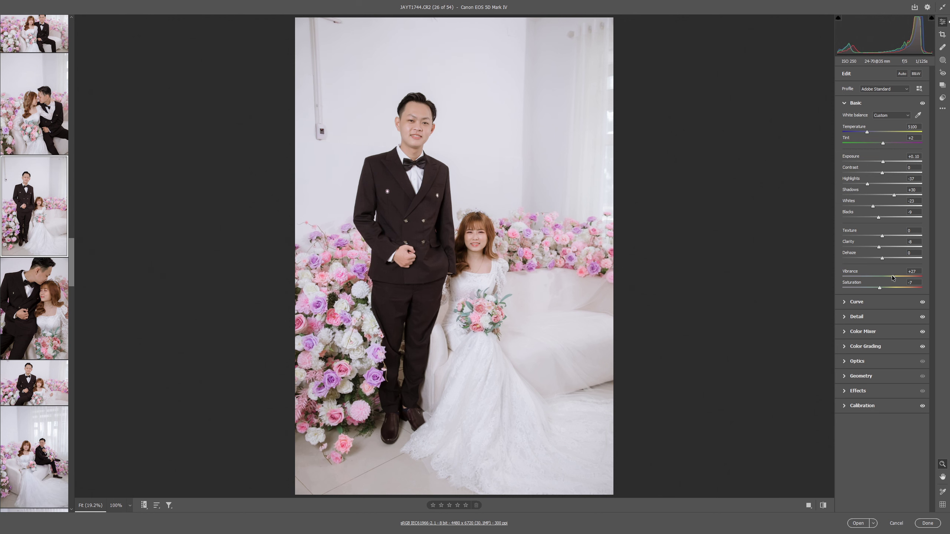
click(14, 322)
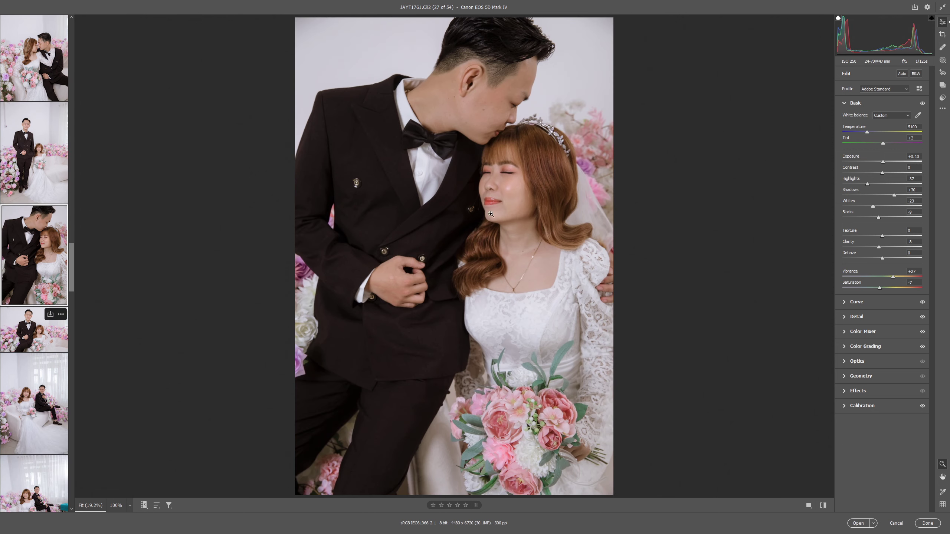
drag(880, 164, 884, 164)
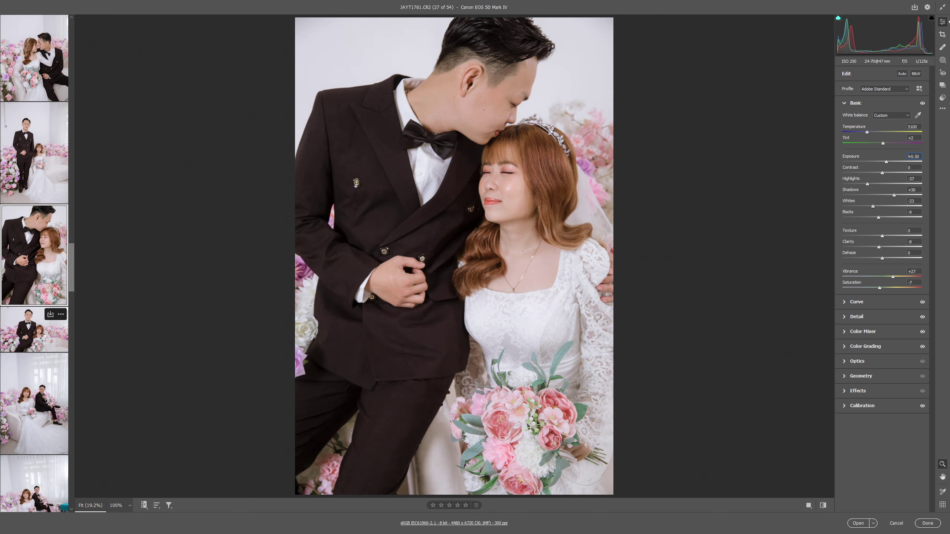
- Slightly brighten photo 29, then move on through the batch to photo 32
click(42, 339)
click(37, 341)
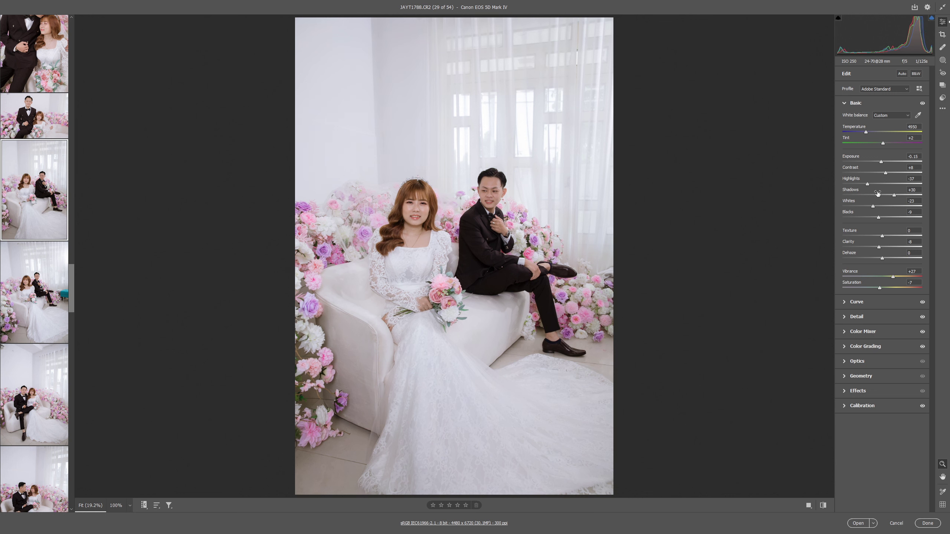
drag(881, 163, 882, 164)
scroll(2, 331, down, 1)
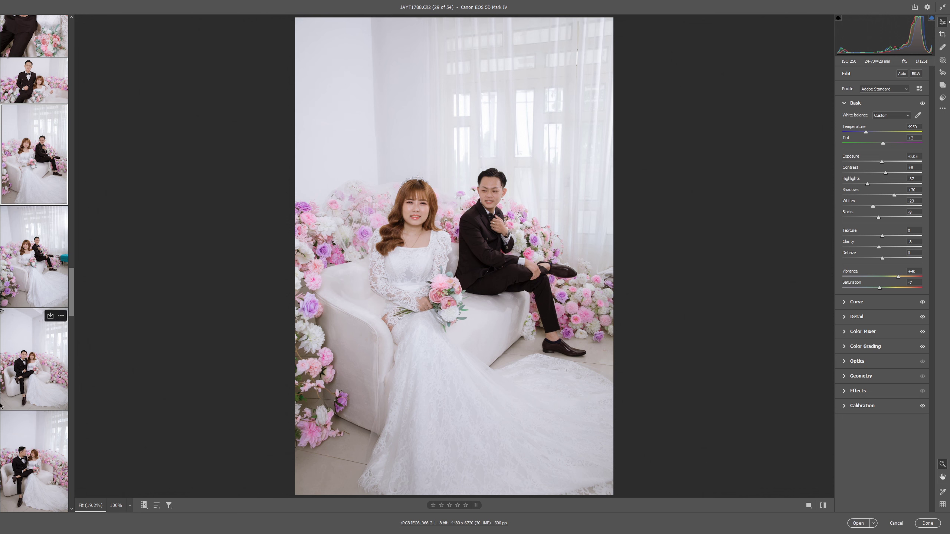
shift+click(35, 466)
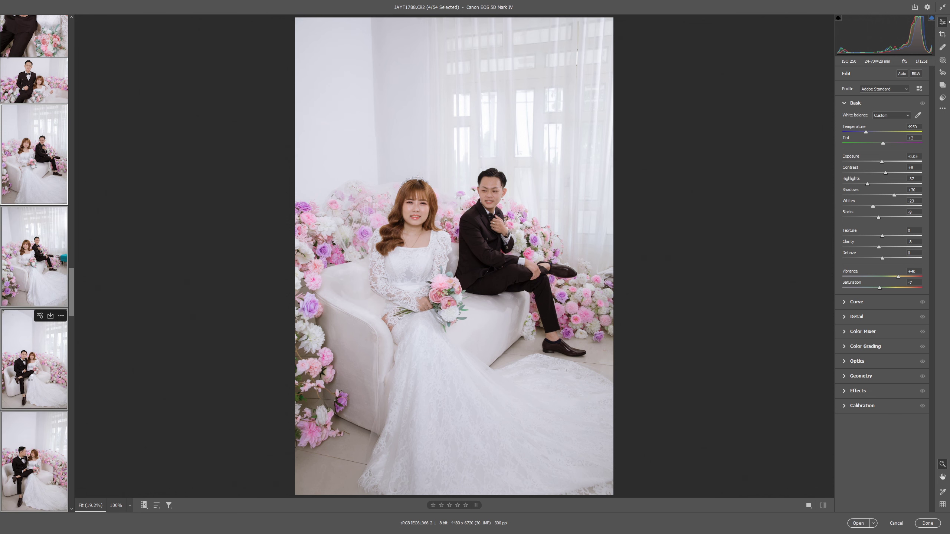
click(34, 359)
key(alt)
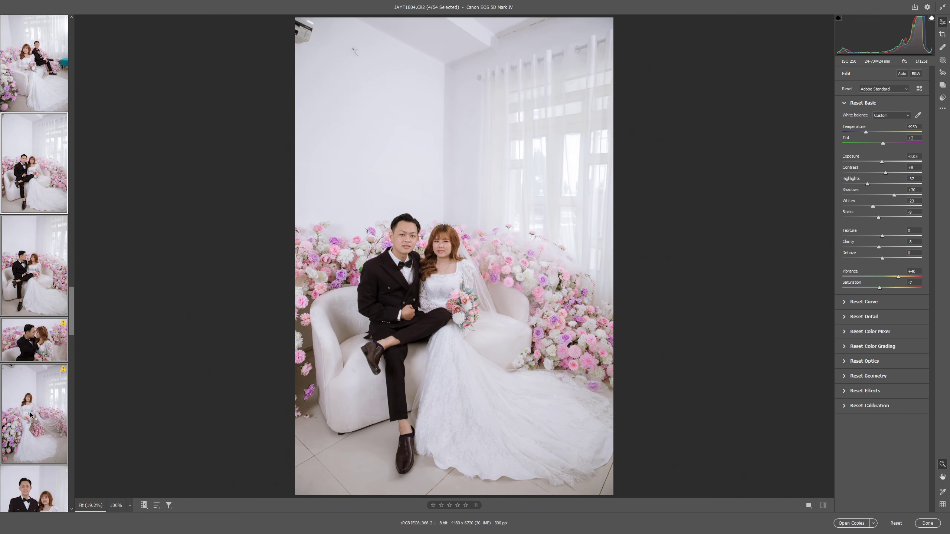
click(29, 343)
click(26, 294)
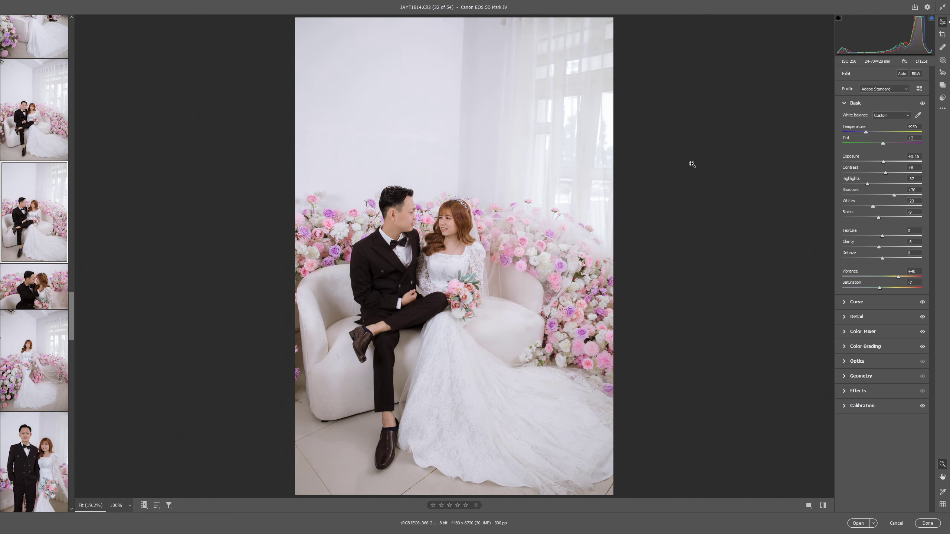
- Brighten and slightly cool the kiss close-up, then move to photos 34 and 35
click(17, 286)
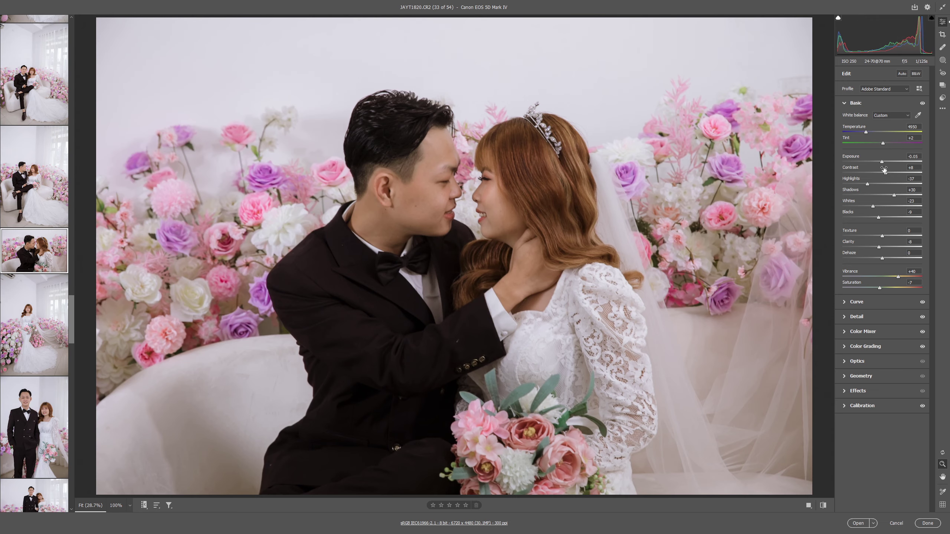
drag(882, 162, 886, 162)
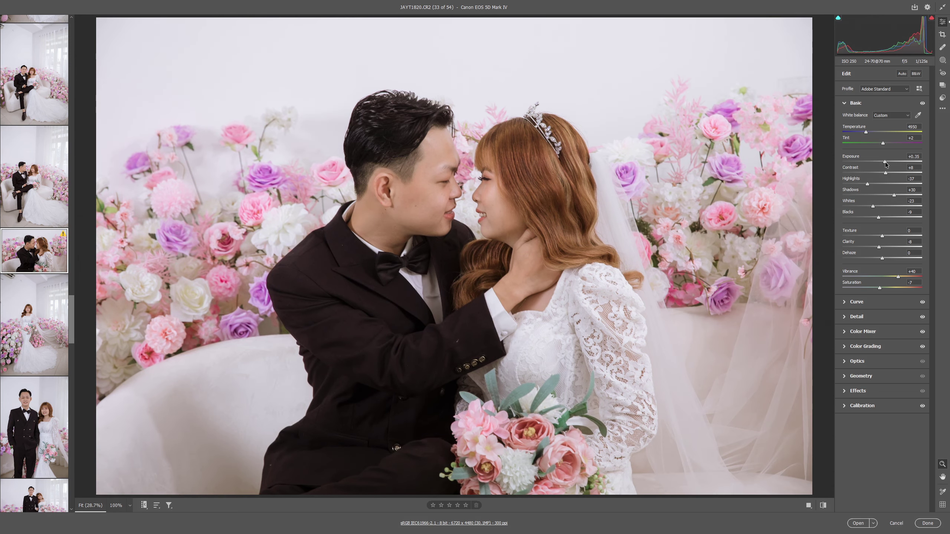
drag(863, 132, 863, 132)
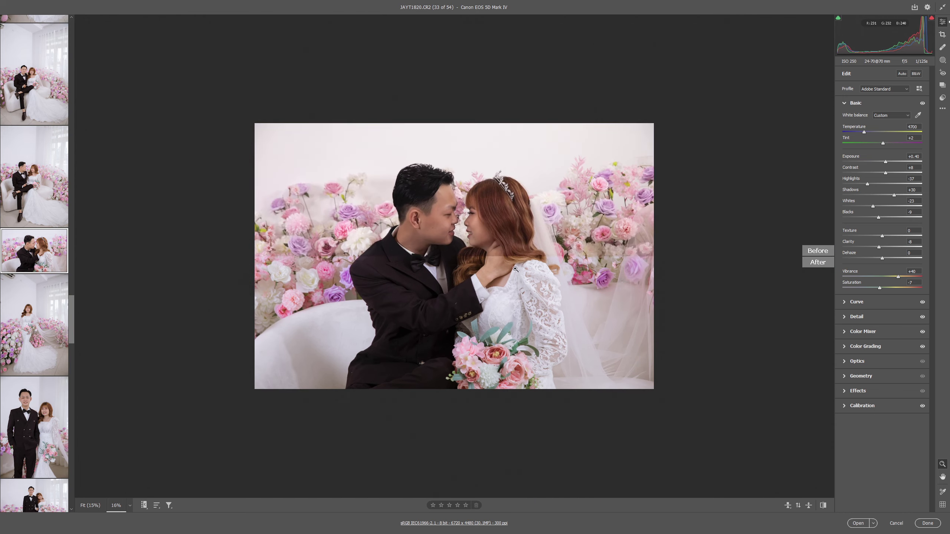
scroll(509, 295, down, 2)
scroll(36, 318, down, 3)
click(37, 260)
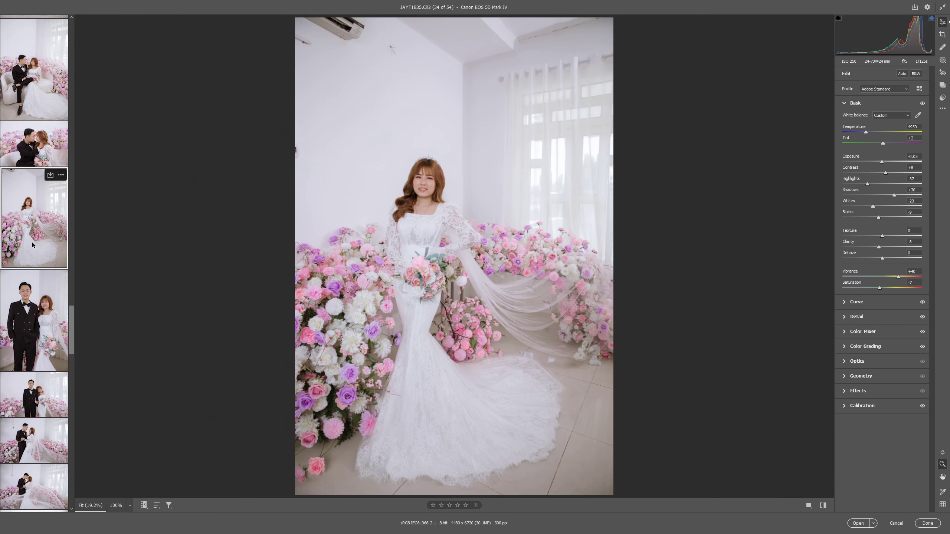
click(37, 262)
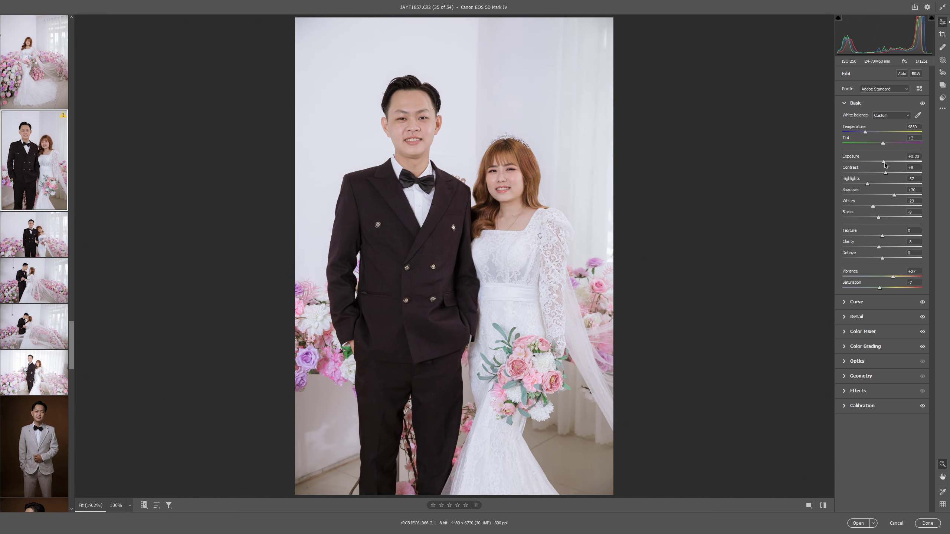
- Darken the couple-in-flowers photo's exposure and move on to the grey-suit portrait, 40 of 54
ctrl+click(31, 240)
click(32, 239)
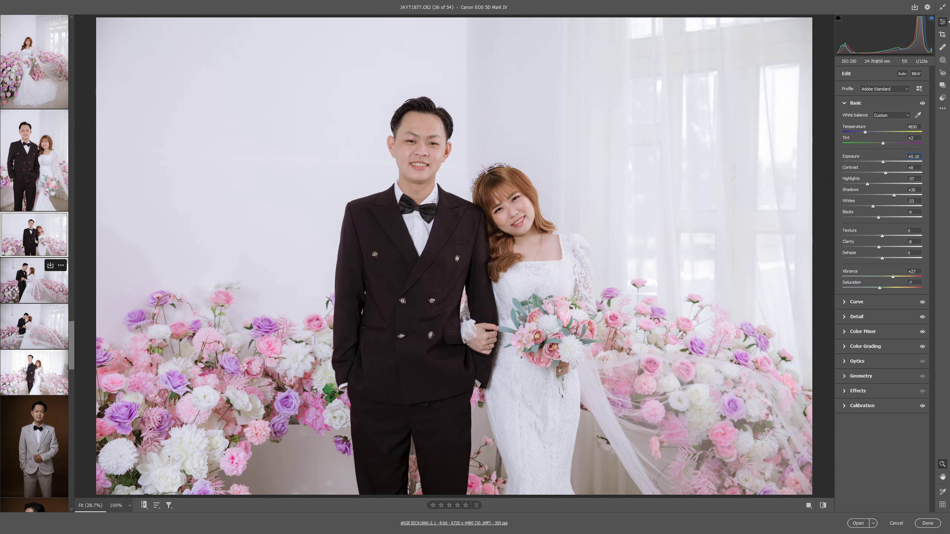
click(15, 292)
click(27, 328)
scroll(23, 335, down, 2)
click(21, 331)
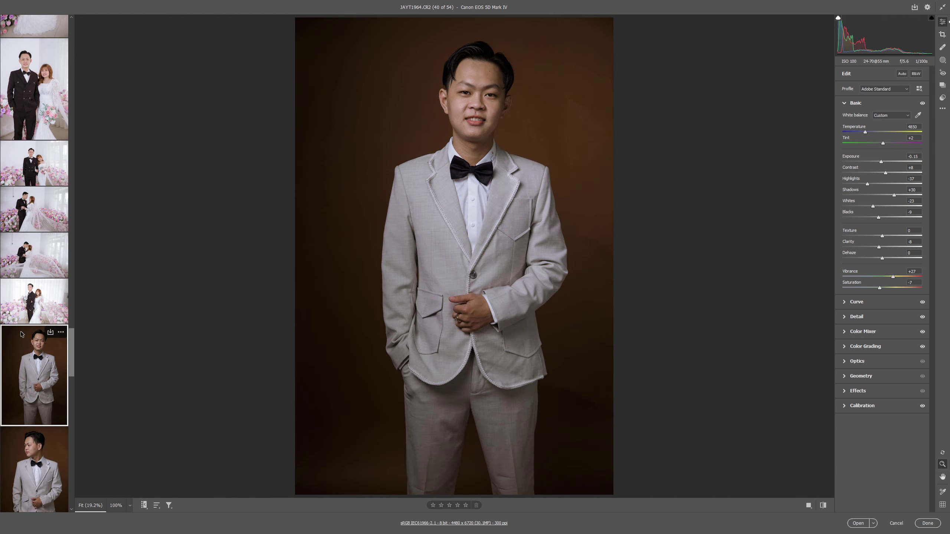
click(21, 311)
drag(881, 162, 877, 162)
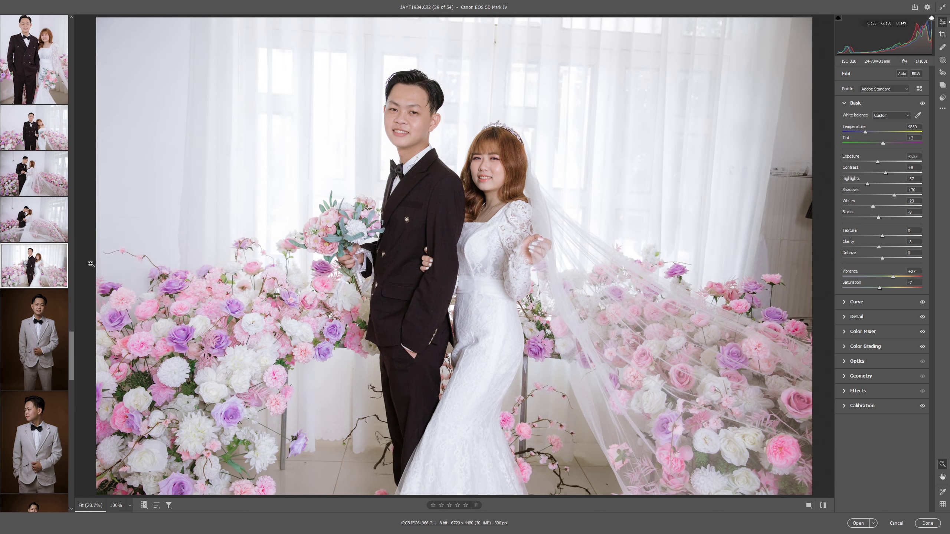
click(34, 341)
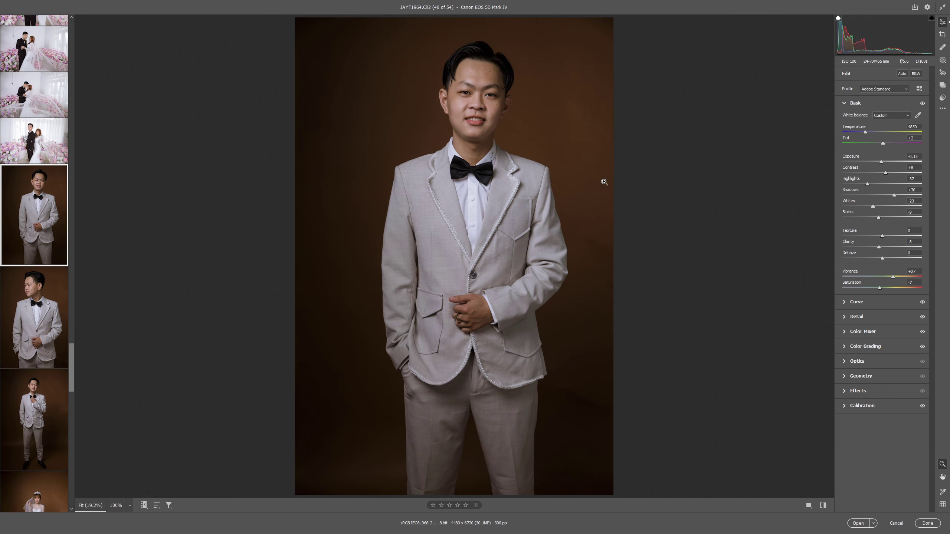
- Compare photo 40 before/after side by side and apply the Sadesign Hàn Quốc 0 2020 Pro preset
key(q)
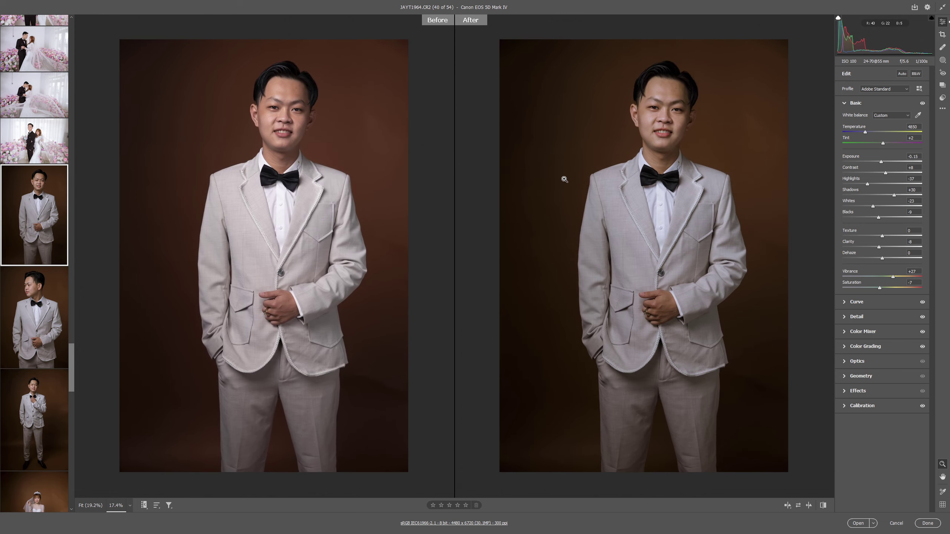
mouse_move(73, 381)
mouse_down()
mouse_move(73, 440)
mouse_move(80, 374)
mouse_up()
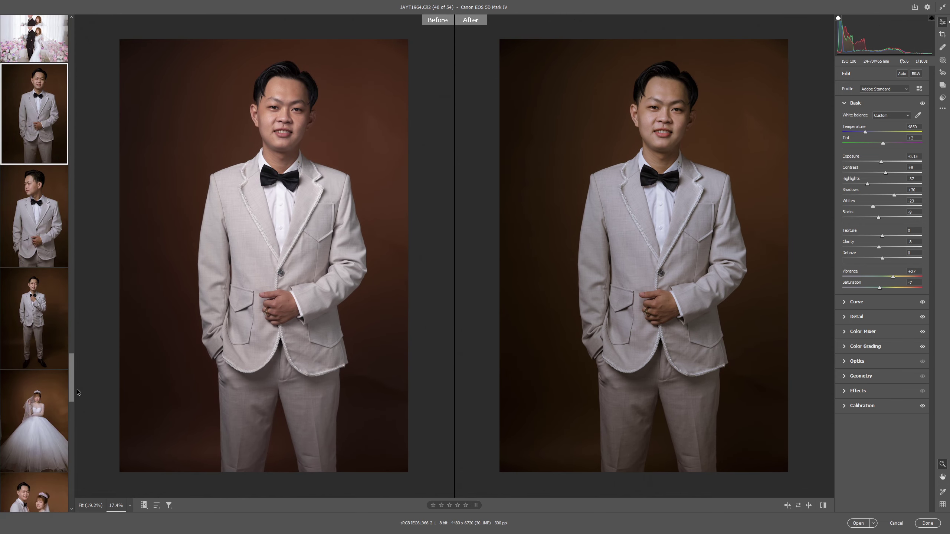
click(942, 98)
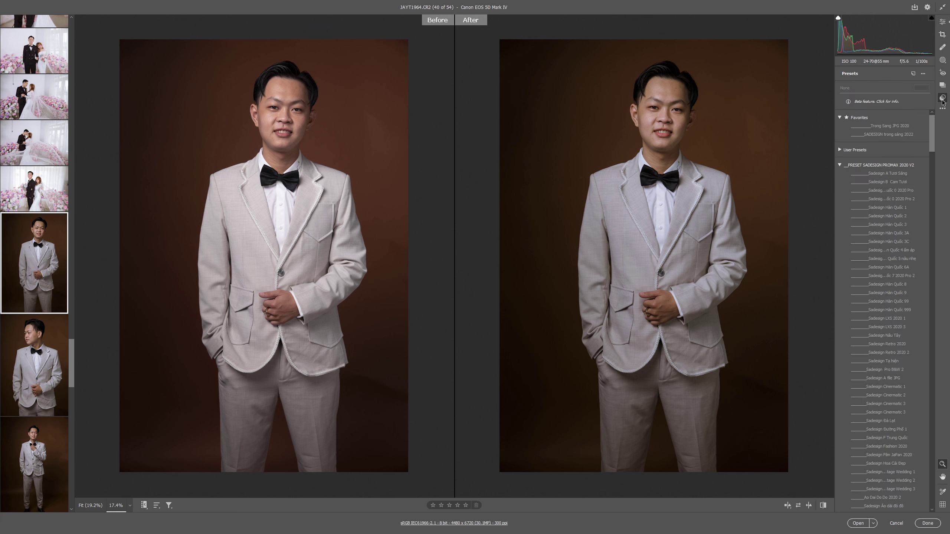
click(911, 191)
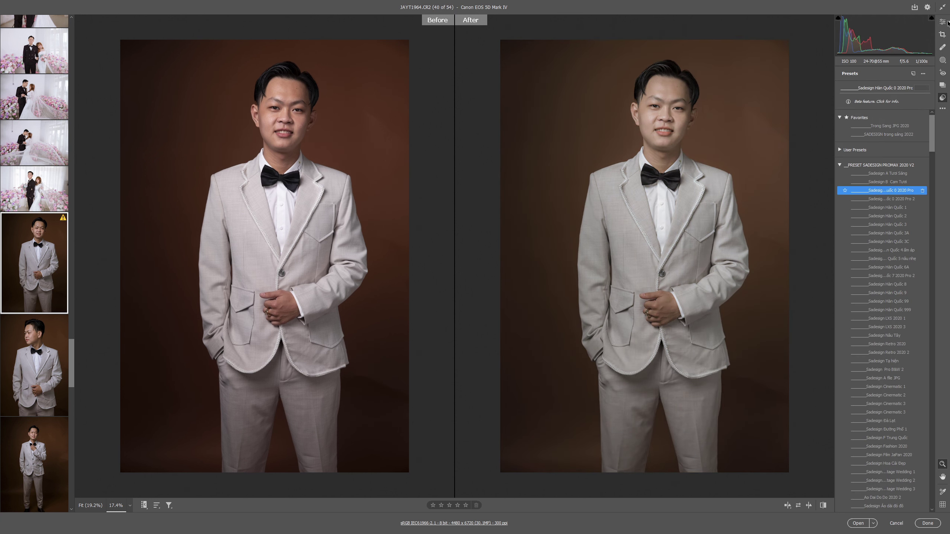
click(943, 22)
- Shift the green primary hue, warm the white balance to 5600 and raise highlights
click(869, 409)
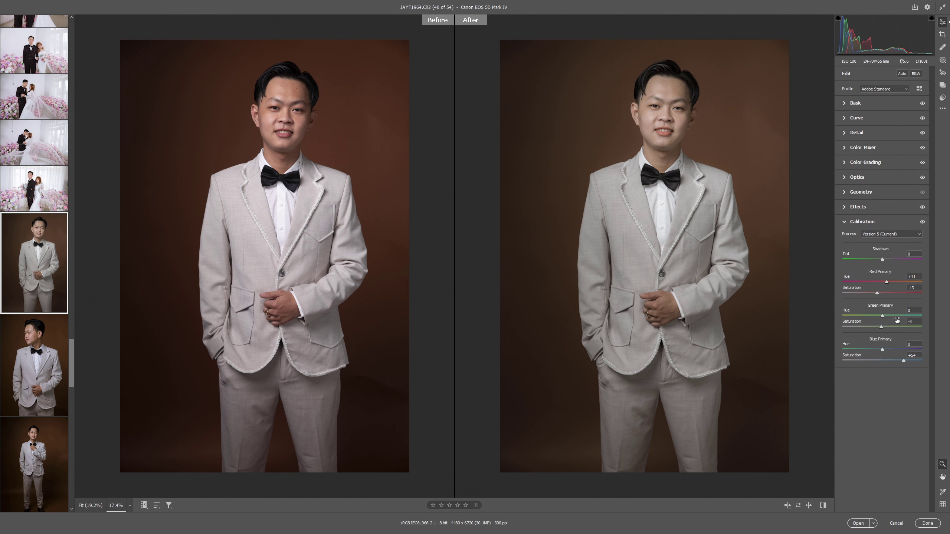
drag(889, 317, 887, 317)
click(854, 103)
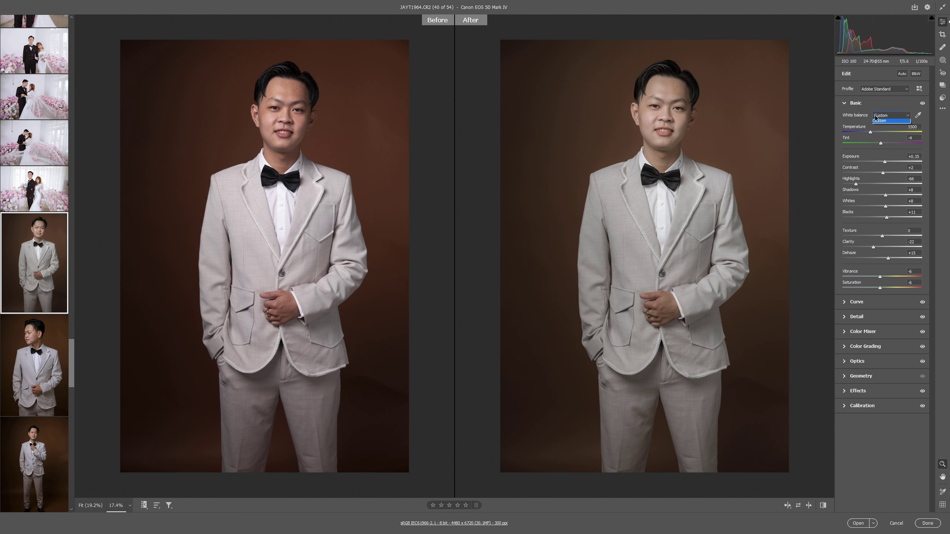
click(871, 132)
click(871, 184)
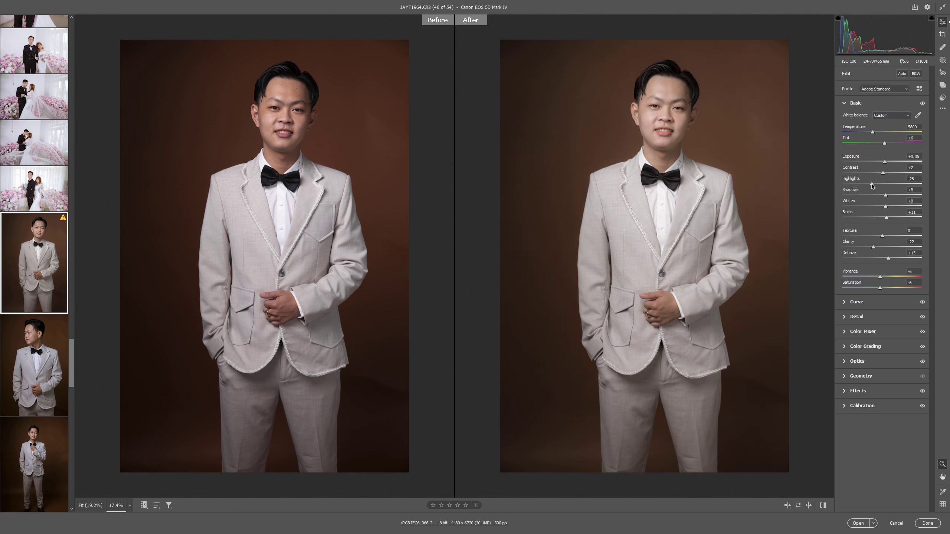
- Return to a single preview and set the Effects vignetting amount to 0
key(ctrl+plus)
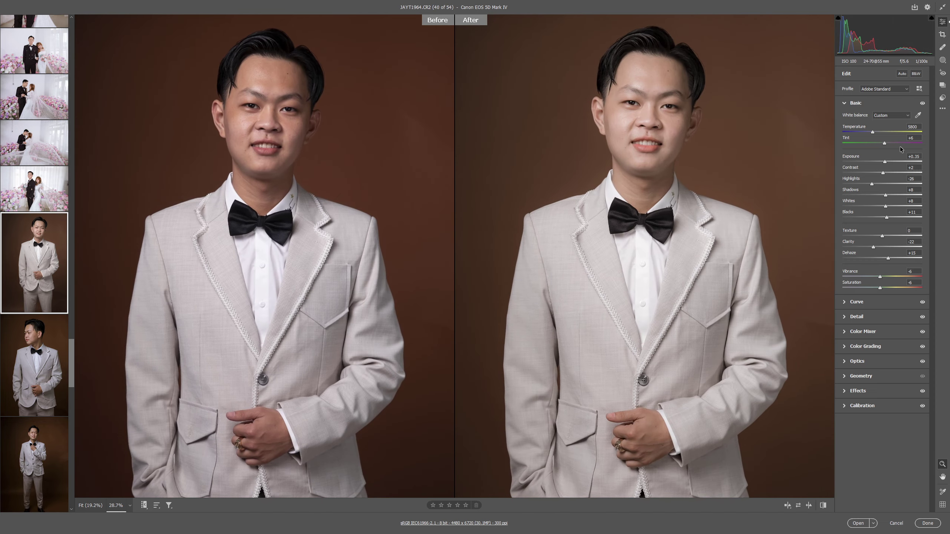
key(q)
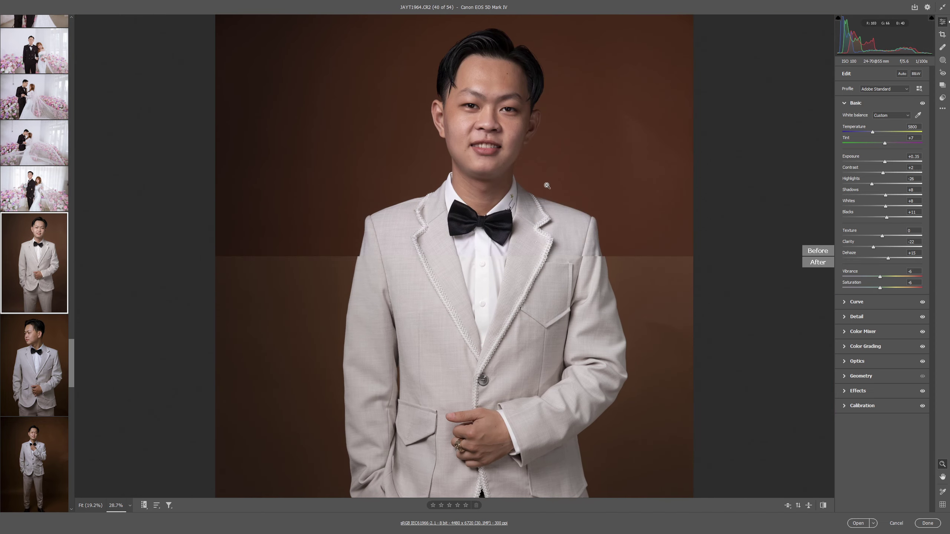
scroll(560, 294, down, 3)
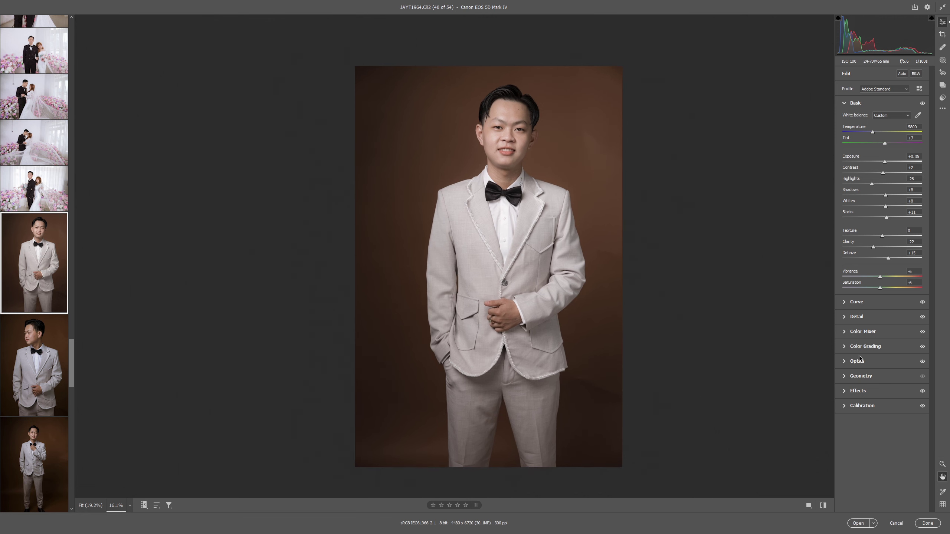
click(867, 391)
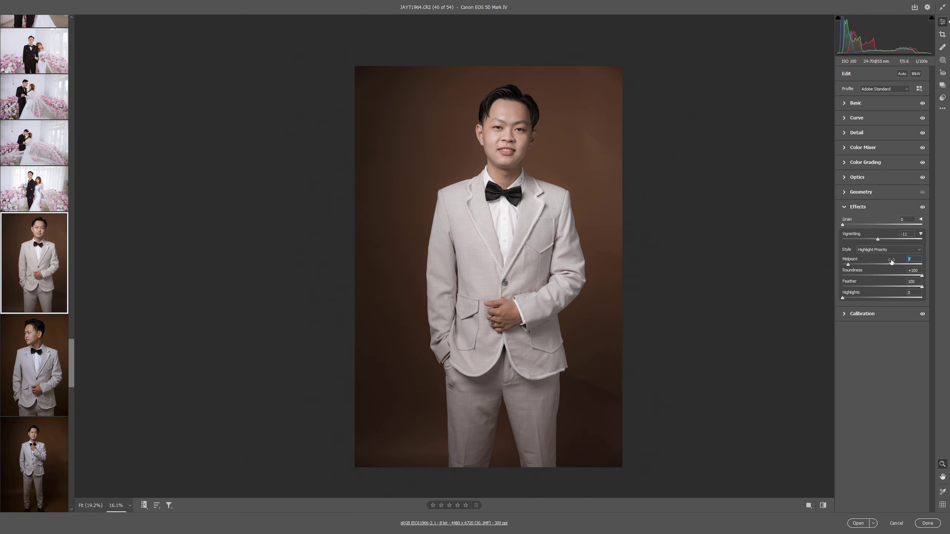
click(904, 233)
text(0)
key(Return)
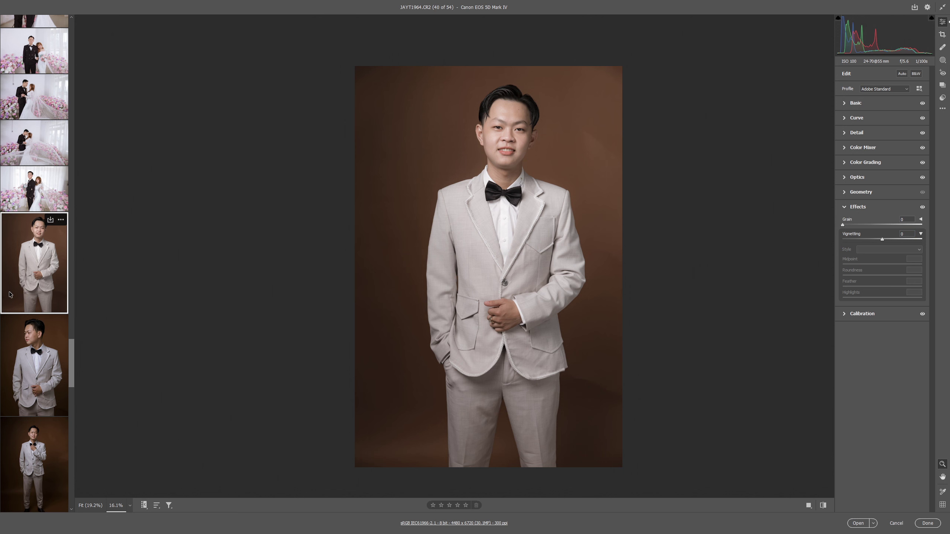
scroll(47, 381, down, 2)
drag(69, 387, 68, 499)
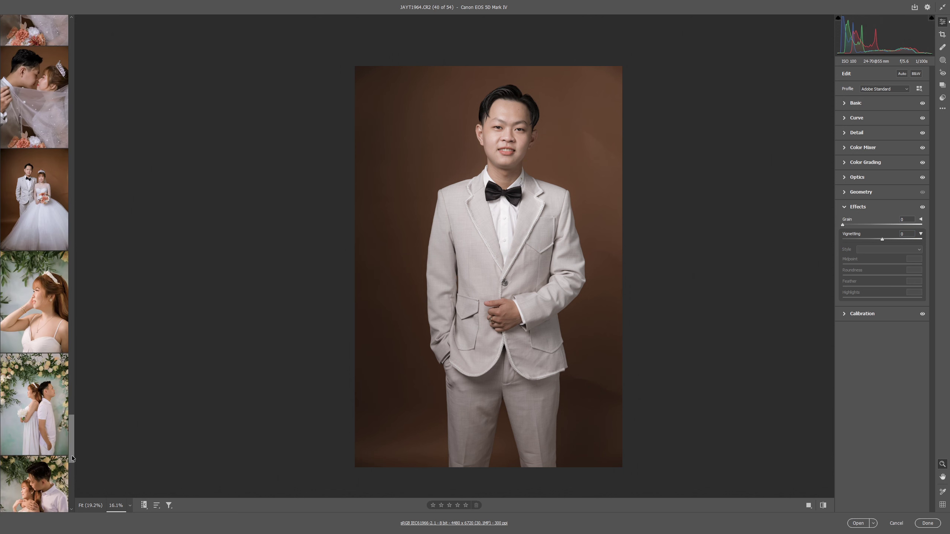
- Set Blue Primary saturation to +79 on photos 40–54, then view photo 41 before/after
shift+click(66, 498)
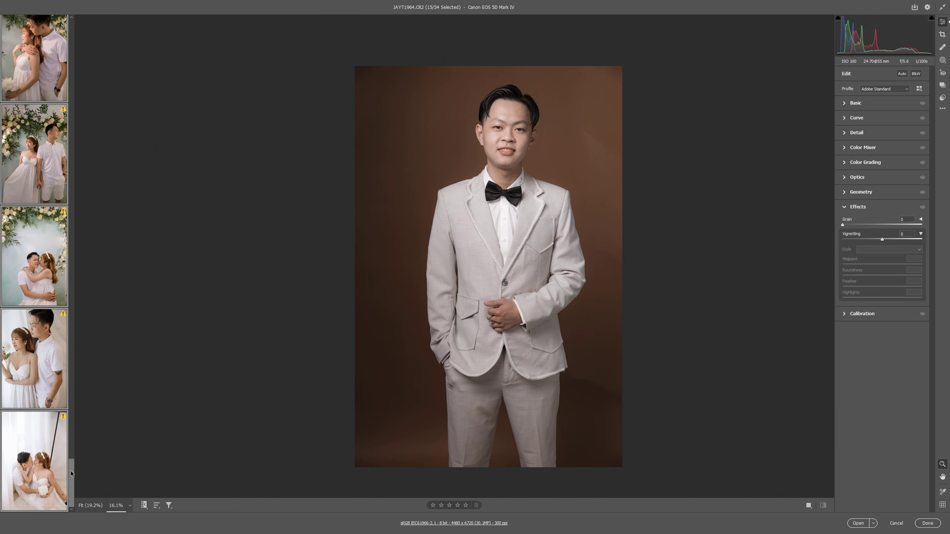
click(867, 314)
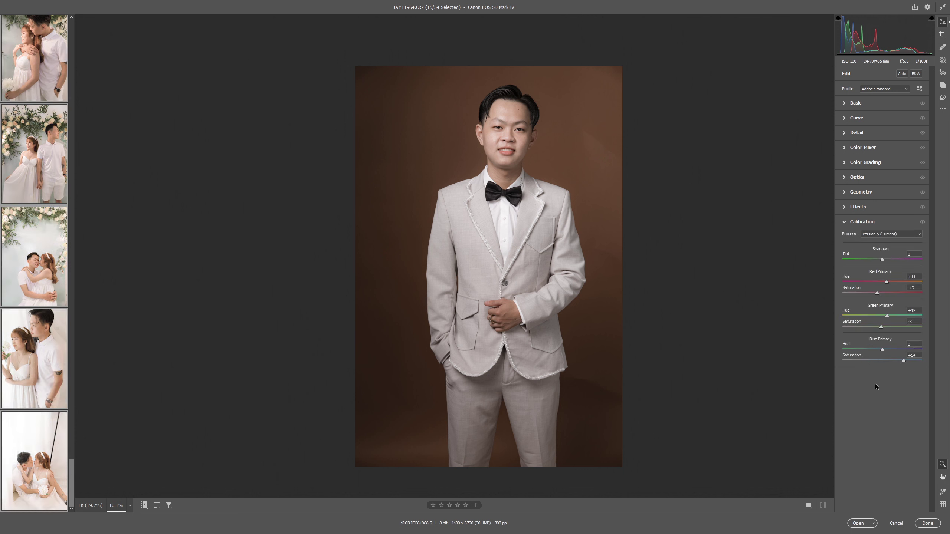
click(913, 361)
scroll(75, 393, up, 10)
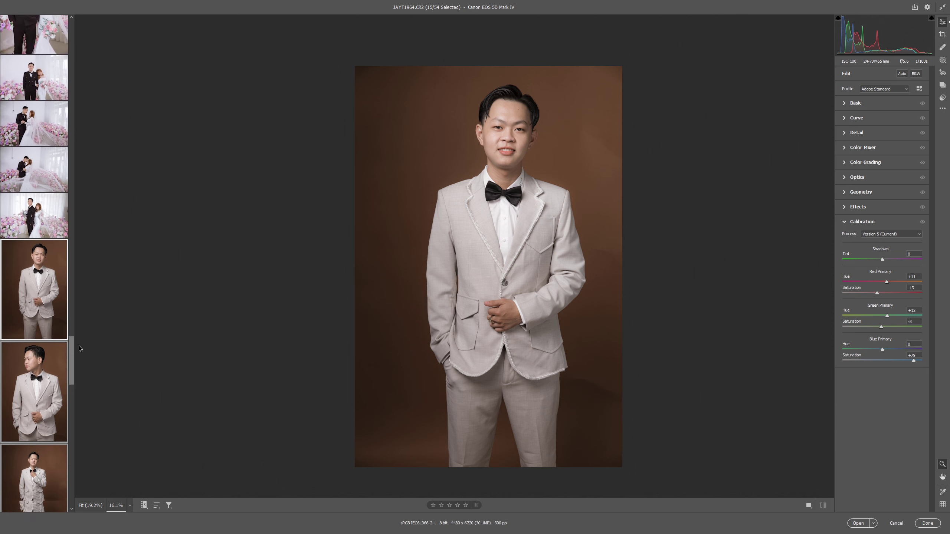
click(43, 348)
click(823, 505)
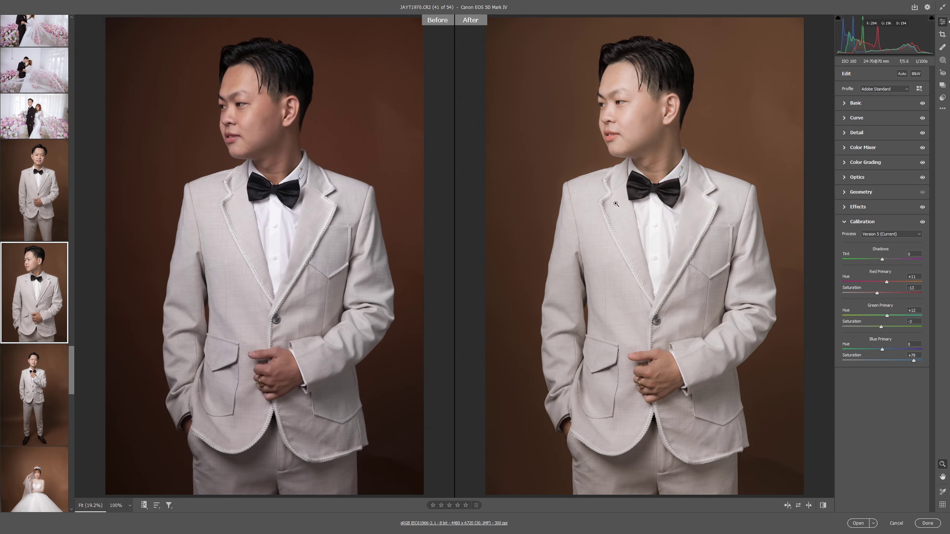
mouse_move(34, 395)
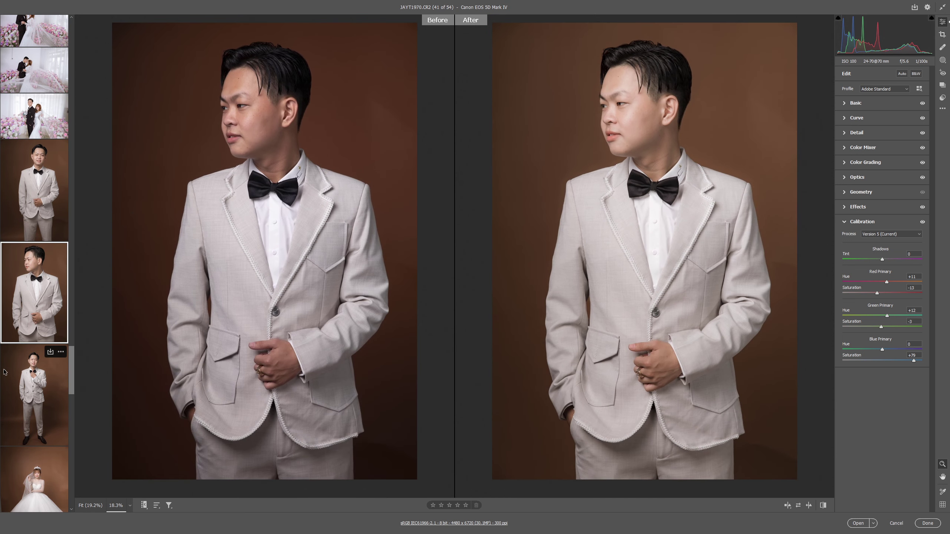
- Step through photos 42–47, lowering the standing couple photo's exposure to +0.05
click(30, 370)
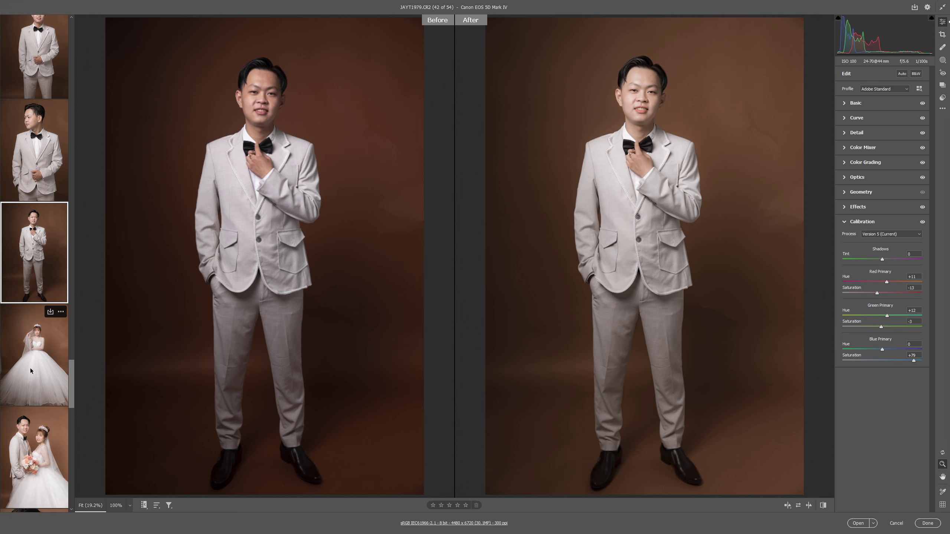
click(867, 103)
scroll(44, 330, down, 2)
click(28, 297)
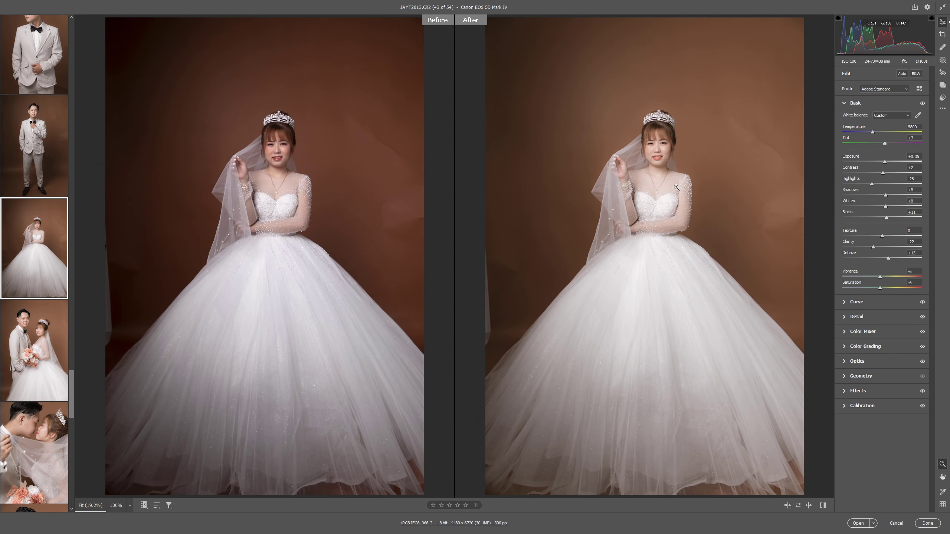
click(31, 356)
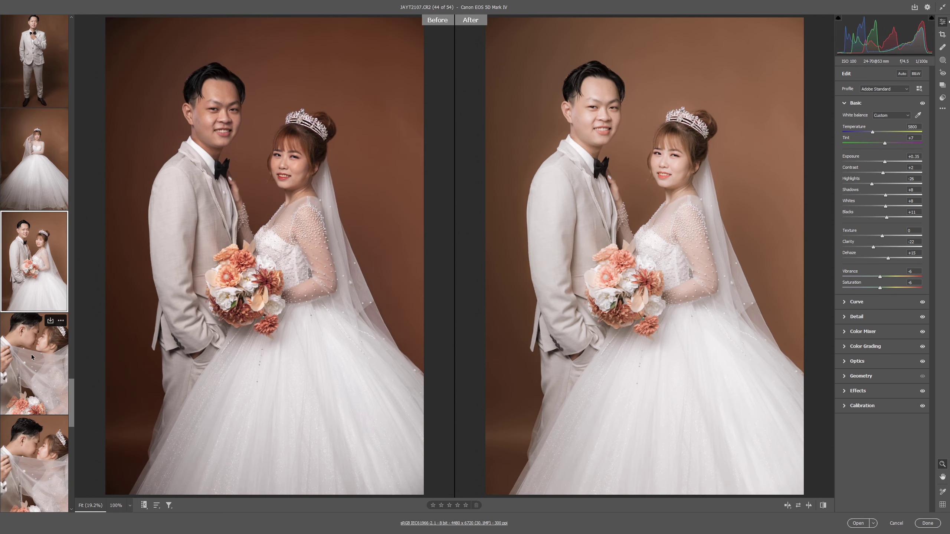
click(30, 369)
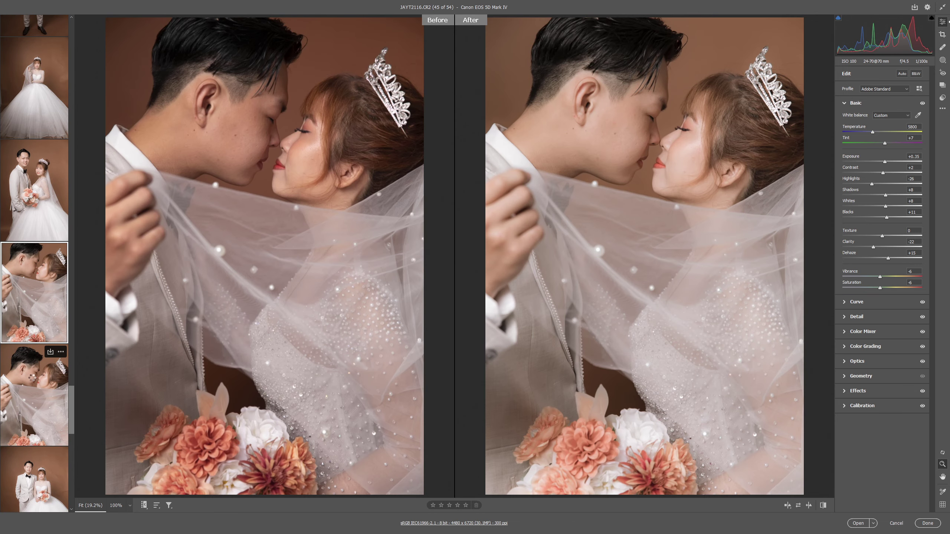
click(31, 377)
click(31, 376)
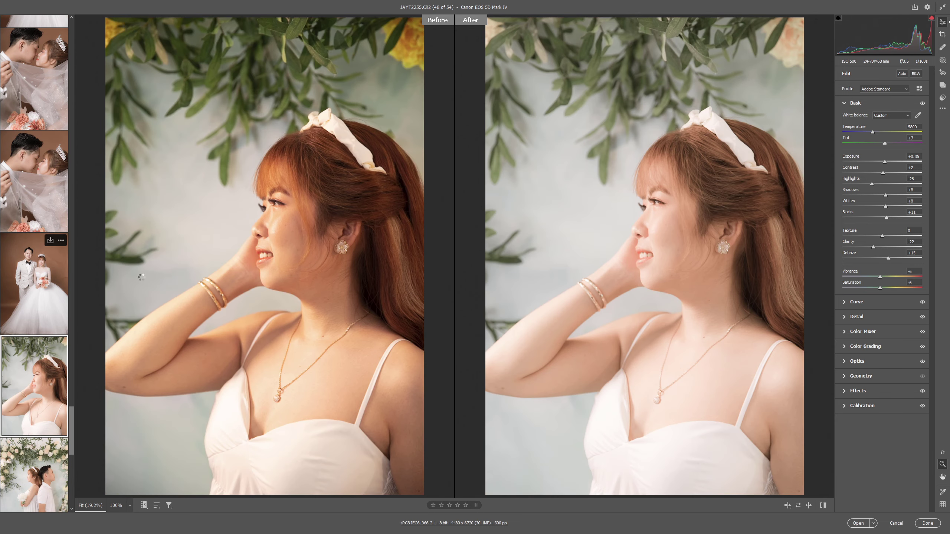
click(34, 284)
drag(885, 162, 882, 162)
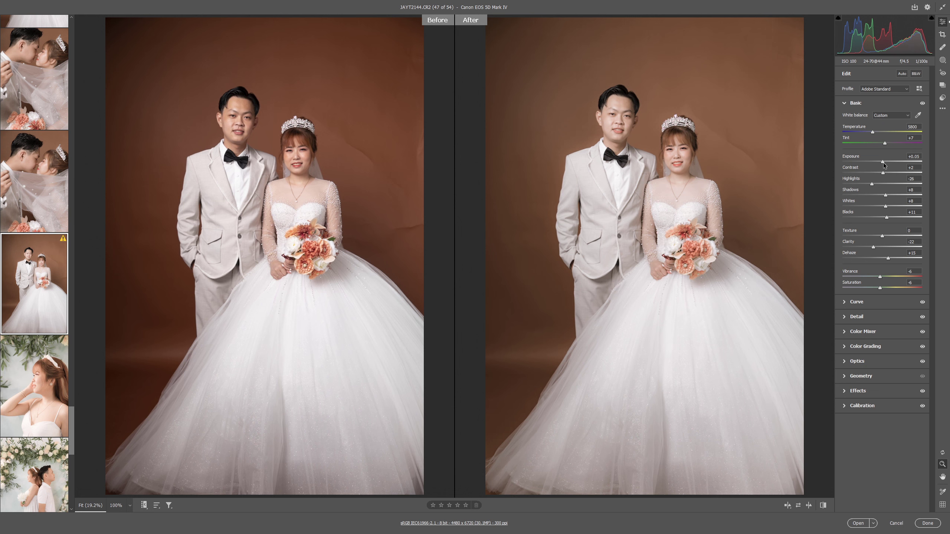
- Cool photo 48 to 5200 with exposure +0.10, and set the back-to-back couple to +0.05
click(34, 399)
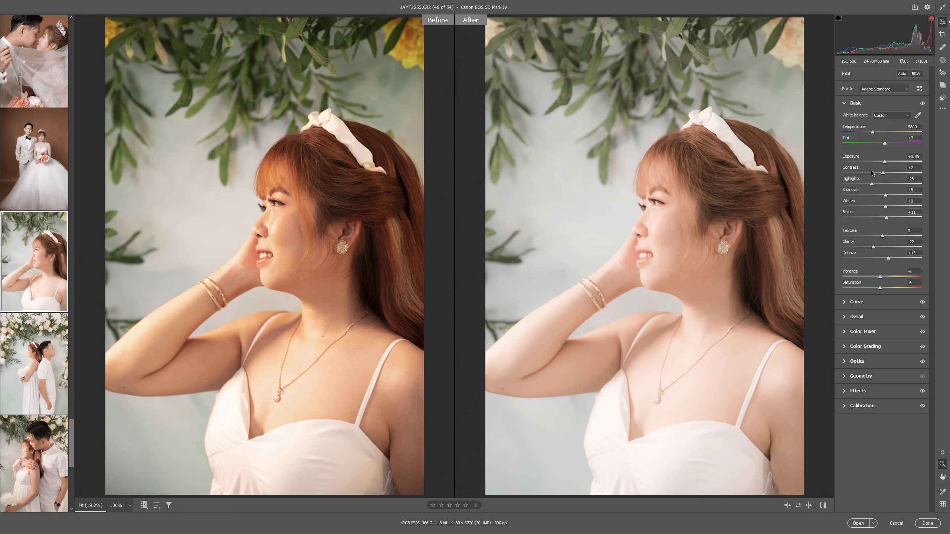
click(868, 133)
drag(885, 163, 884, 164)
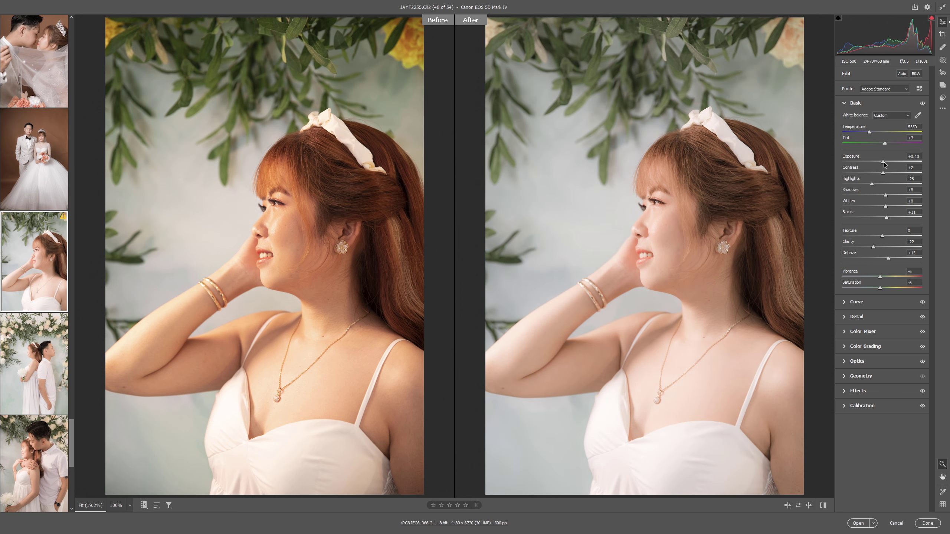
scroll(37, 262, down, 2)
scroll(37, 262, down, 1)
click(35, 292)
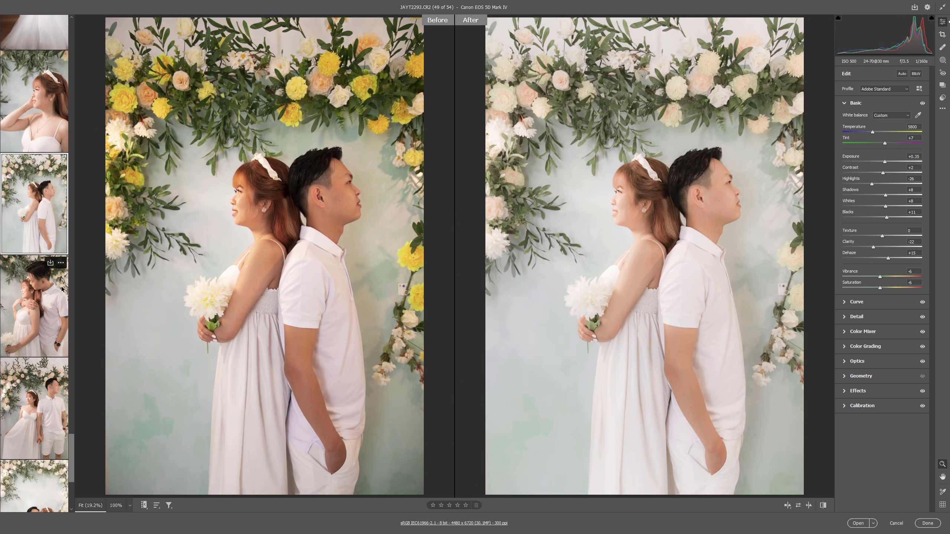
drag(884, 162, 882, 163)
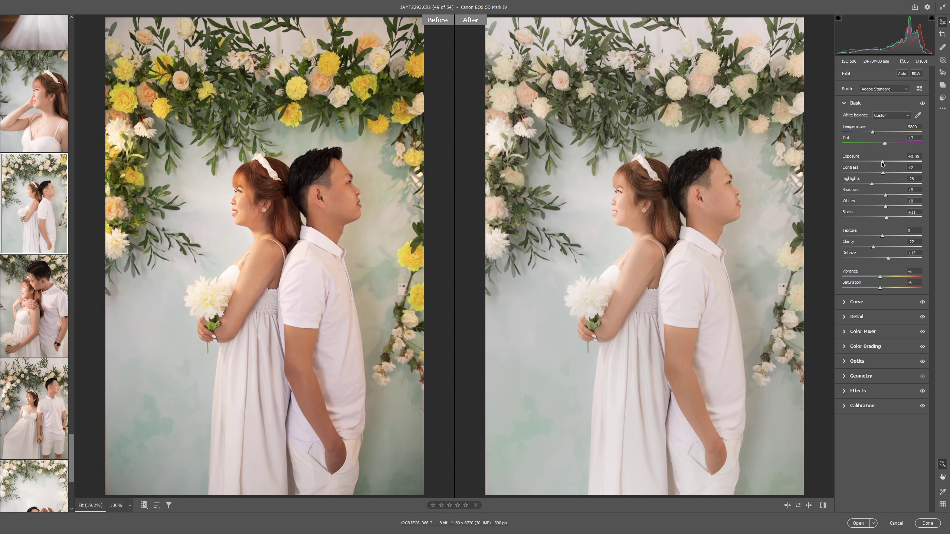
- Add contrast to photo 51 and lower photo 53's exposure to +0.05
scroll(47, 297, down, 1)
click(28, 268)
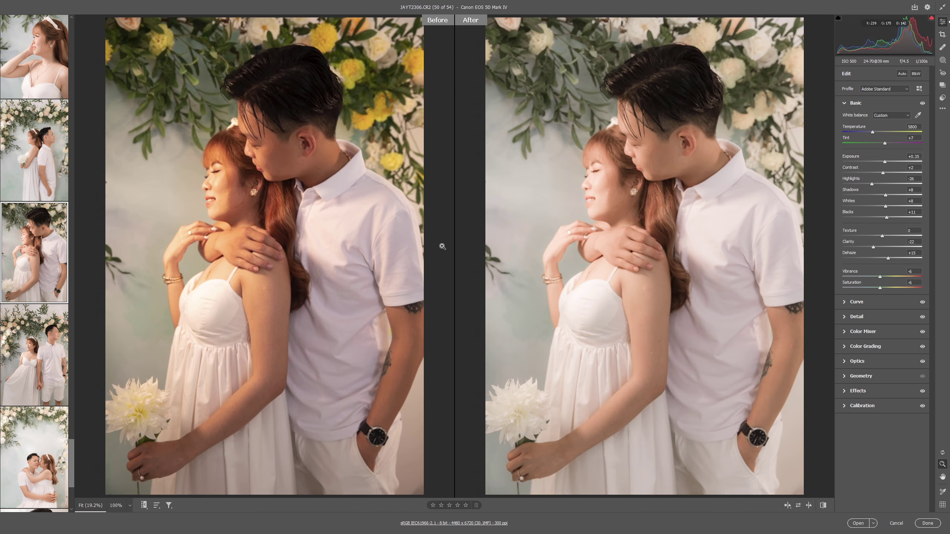
scroll(37, 318, down, 1)
click(39, 299)
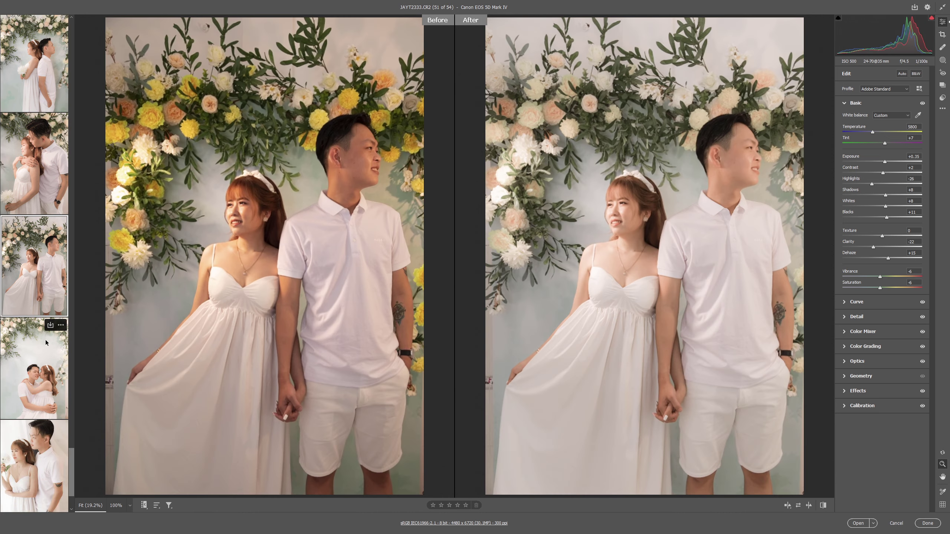
drag(883, 173, 884, 163)
scroll(34, 281, down, 1)
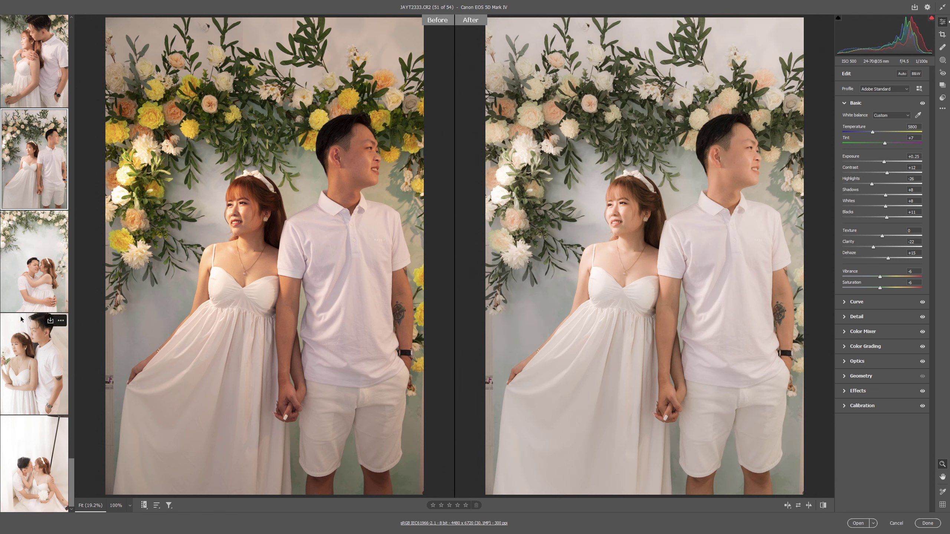
click(24, 282)
click(17, 339)
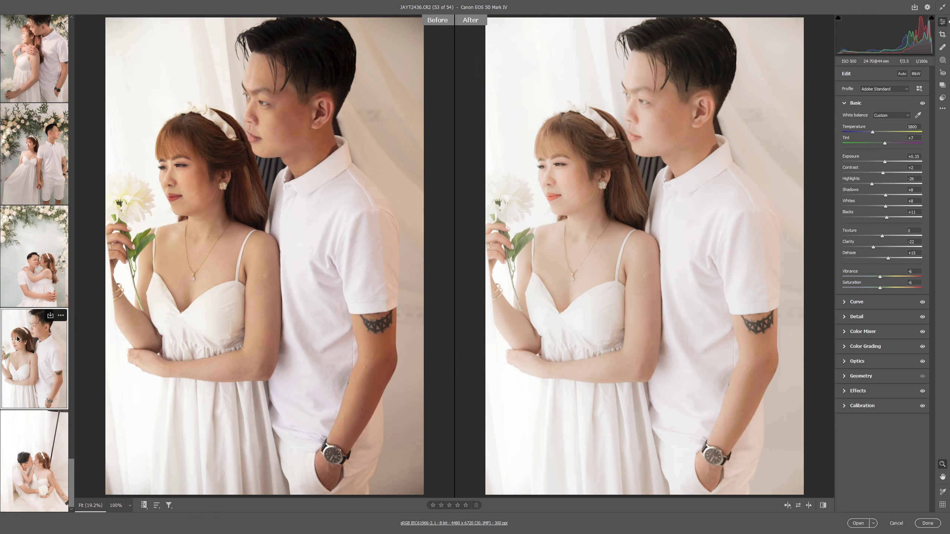
drag(885, 163, 885, 163)
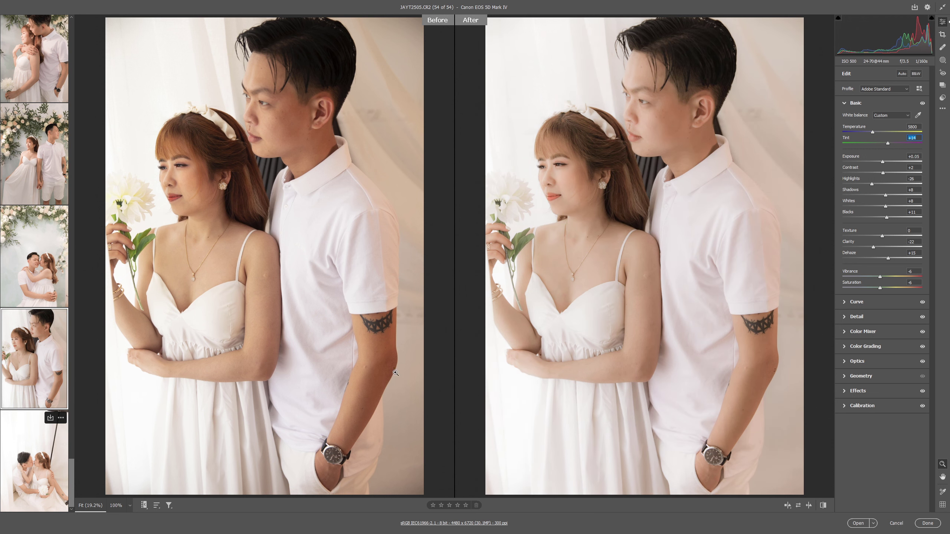
- Set the last photo's exposure to +0.10 with blacks below zero, back in single After view
key(Right)
drag(888, 162, 886, 163)
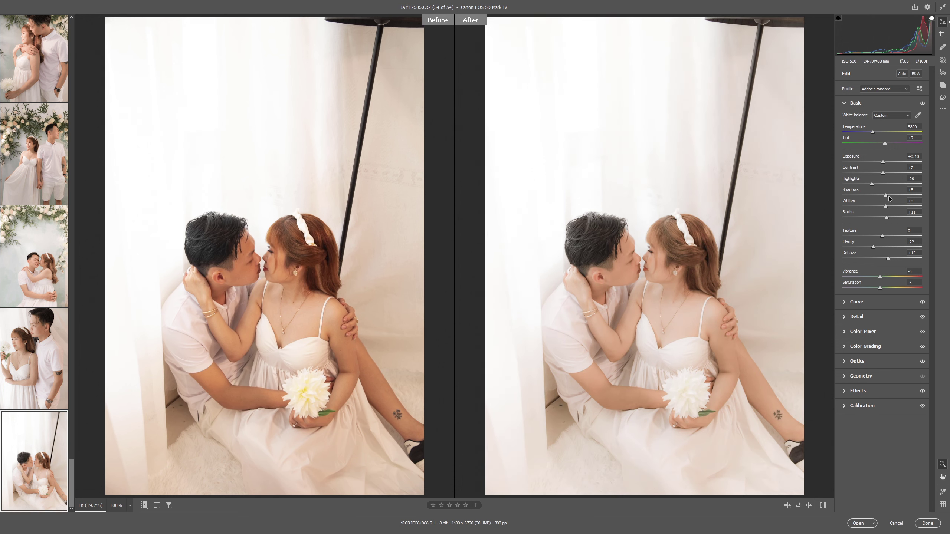
drag(886, 218, 875, 221)
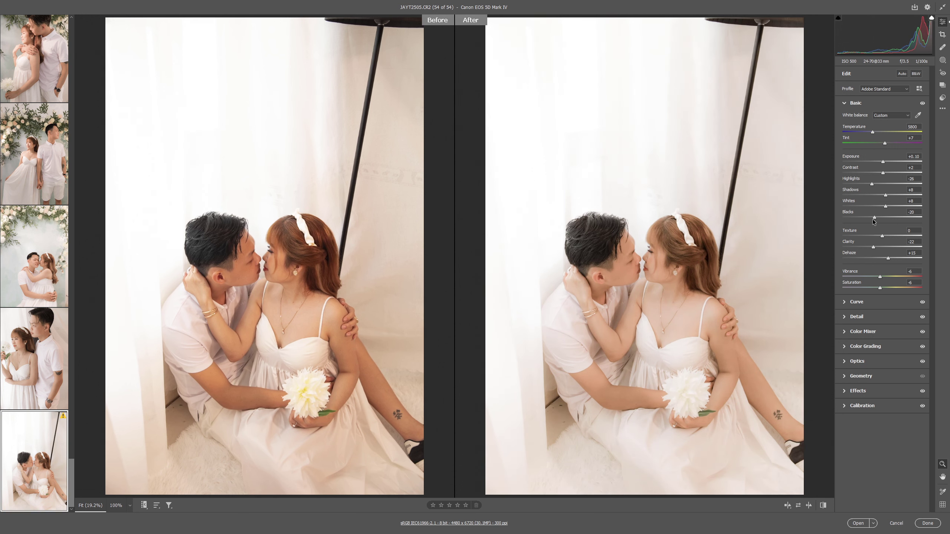
key(q)
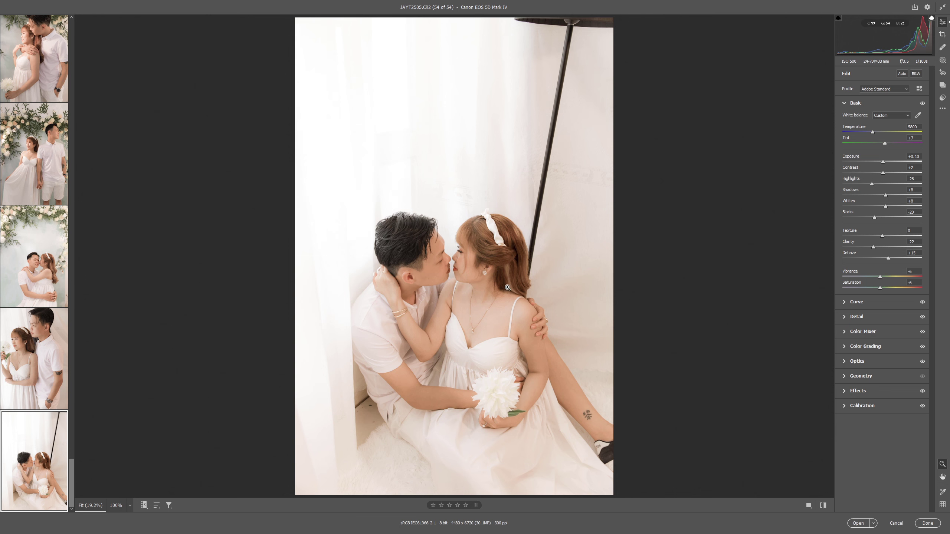
- Save all 54 photos as JPEGs
key(ctrl+a)
key(ctrl+s)
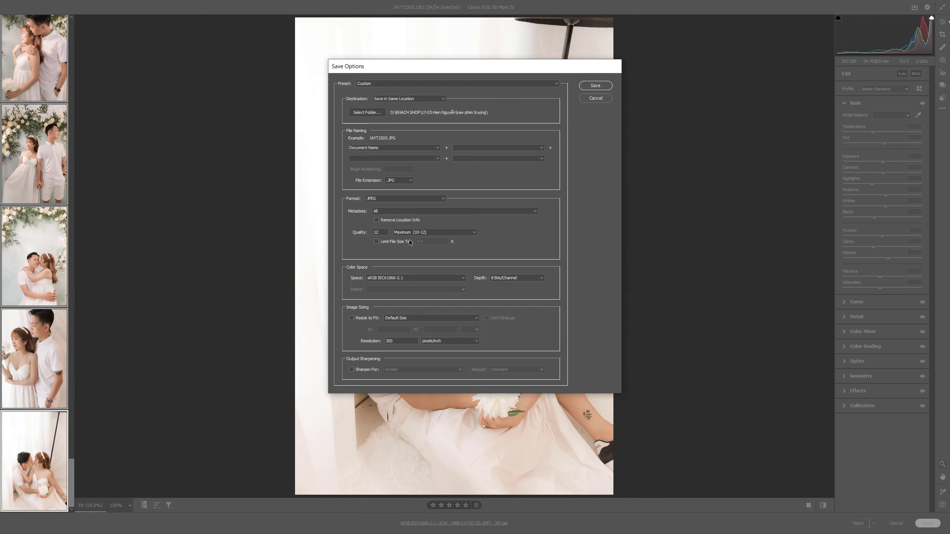
click(591, 85)
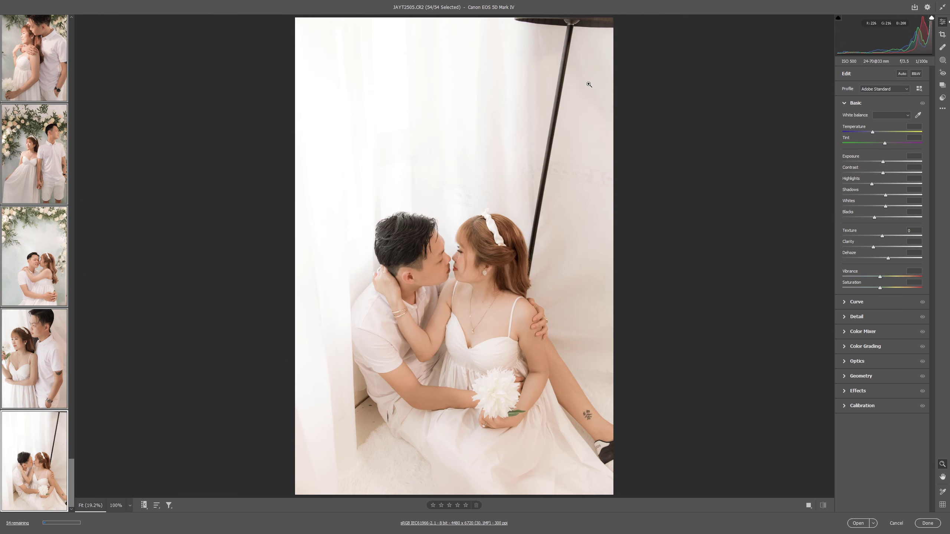